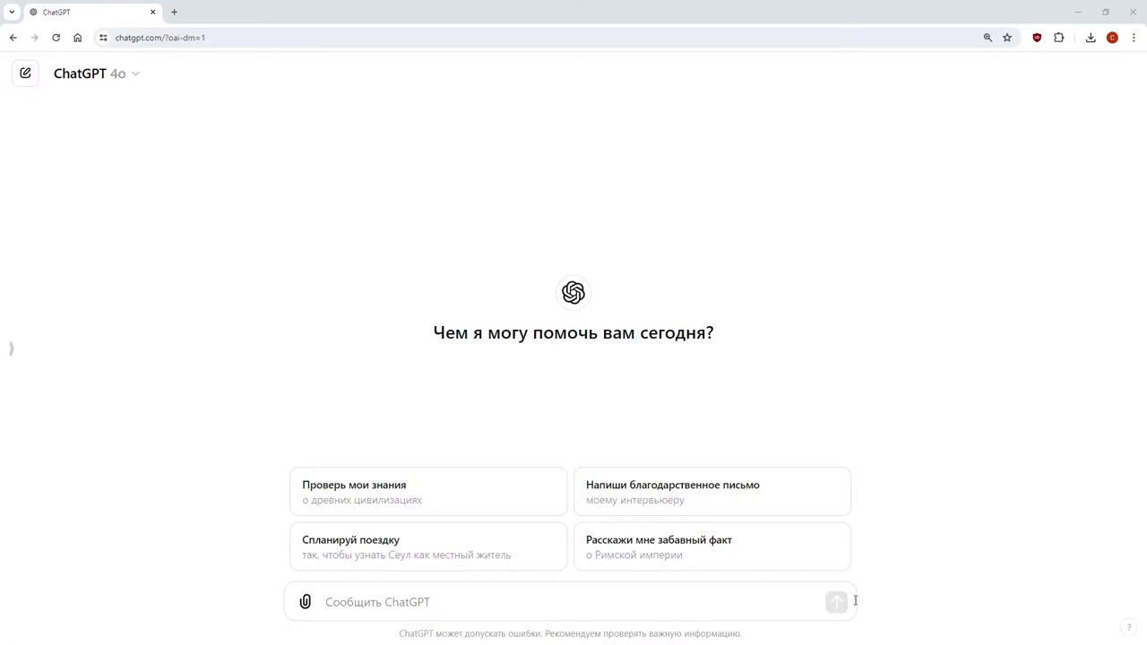
Begin a new ChatGPT prompt with the sentence "Я полный ноль в HTML и CSS."
{"action": "left_click", "coordinate": [412, 609]}
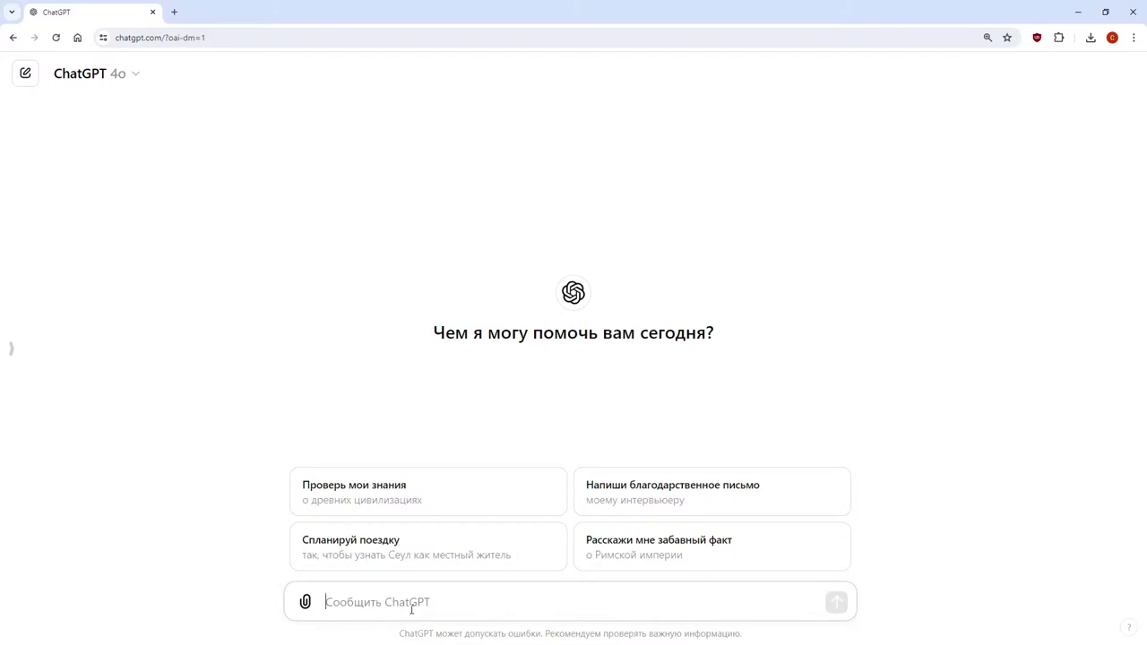
{"action": "type", "text": "z"}
{"action": "key", "text": "BackSpace"}
{"action": "type", "text": "Я пол"}
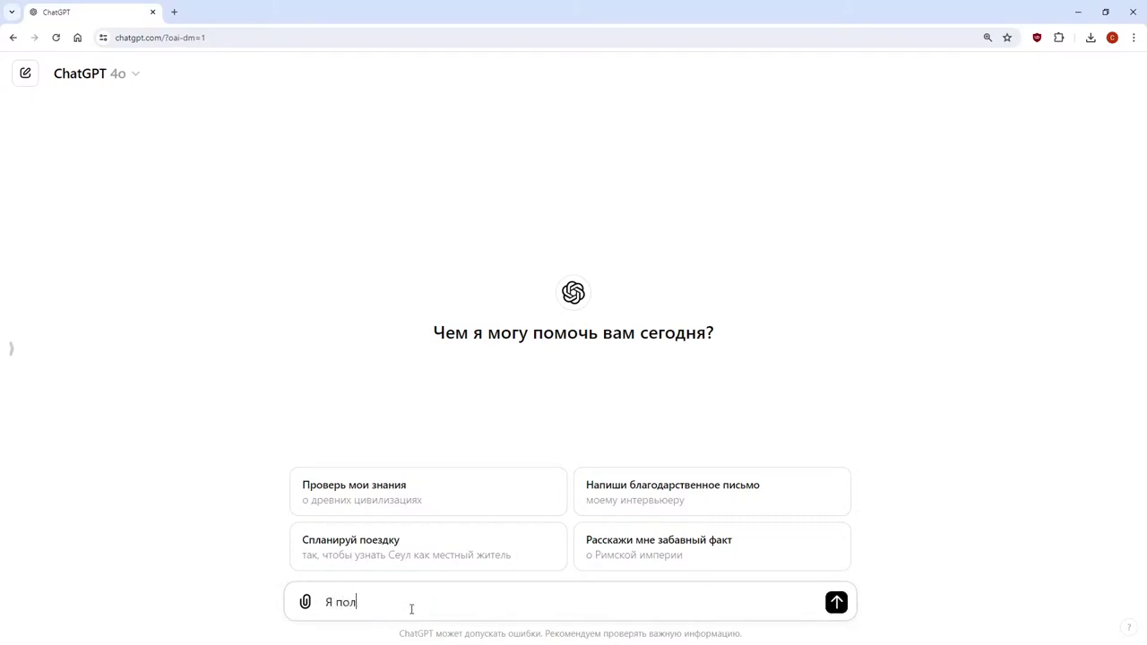
{"action": "type", "text": "ный ноль в HTML b"}
{"action": "key", "text": "BackSpace"}
{"action": "type", "text": "b"}
{"action": "key", "text": "BackSpace"}
{"action": "type", "text": "и CSS. "}
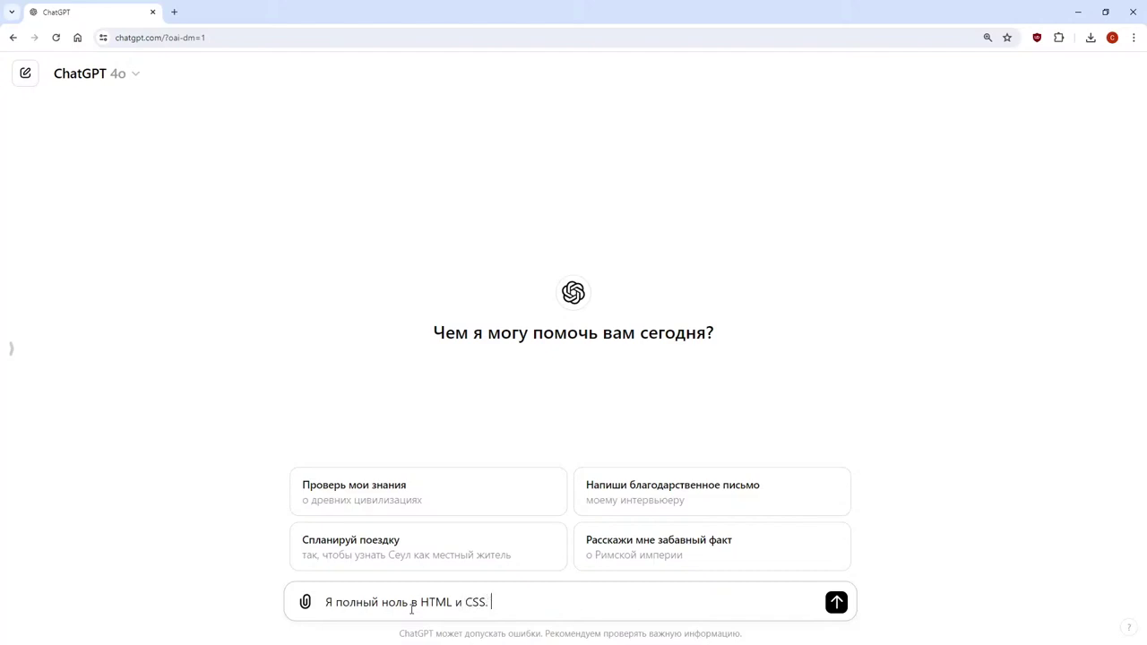
Continue the prompt with "Я хочу создать свою первую страницу, в которой будет боковая панель, меня интересует подход"
{"action": "type", "text": "Z"}
{"action": "key", "text": "BackSpace"}
{"action": "type", "text": "Я хочу создать сво"}
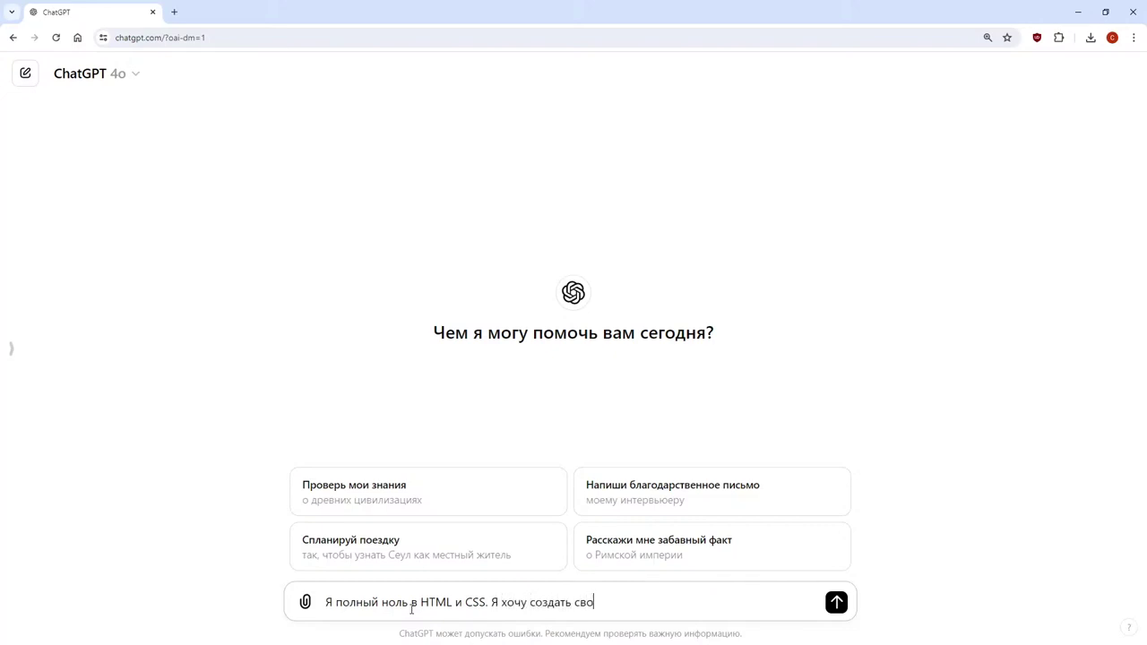
{"action": "type", "text": "ю первую страницу,"}
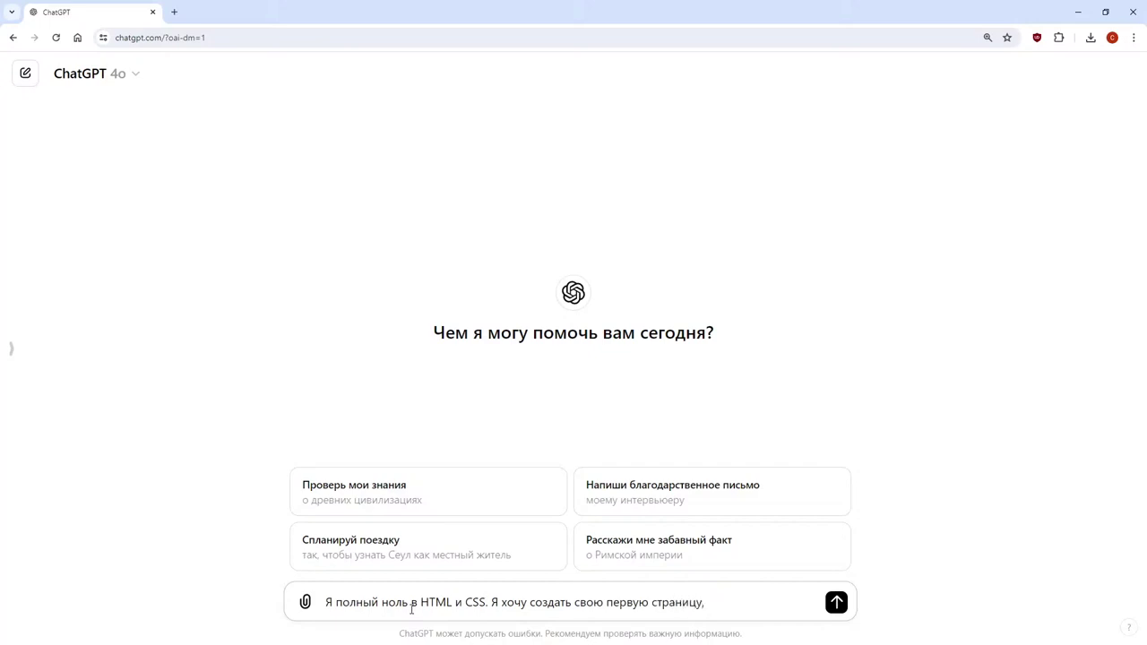
{"action": "type", "text": " в которой будет бокова"}
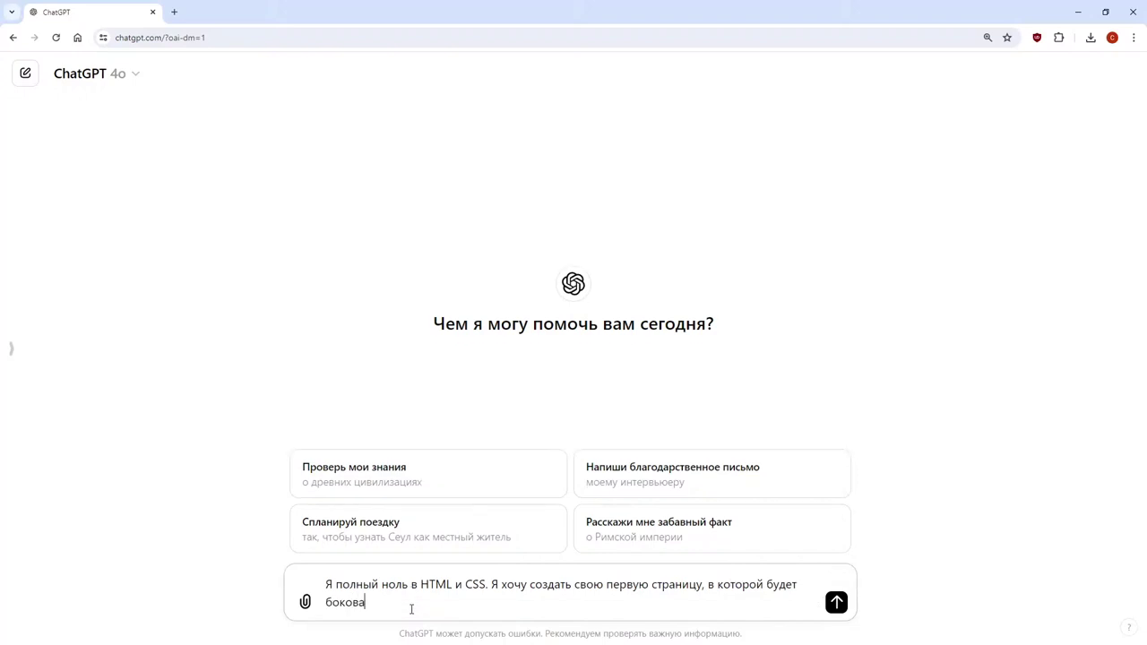
{"action": "type", "text": "я панель, меня интересует подходи"}
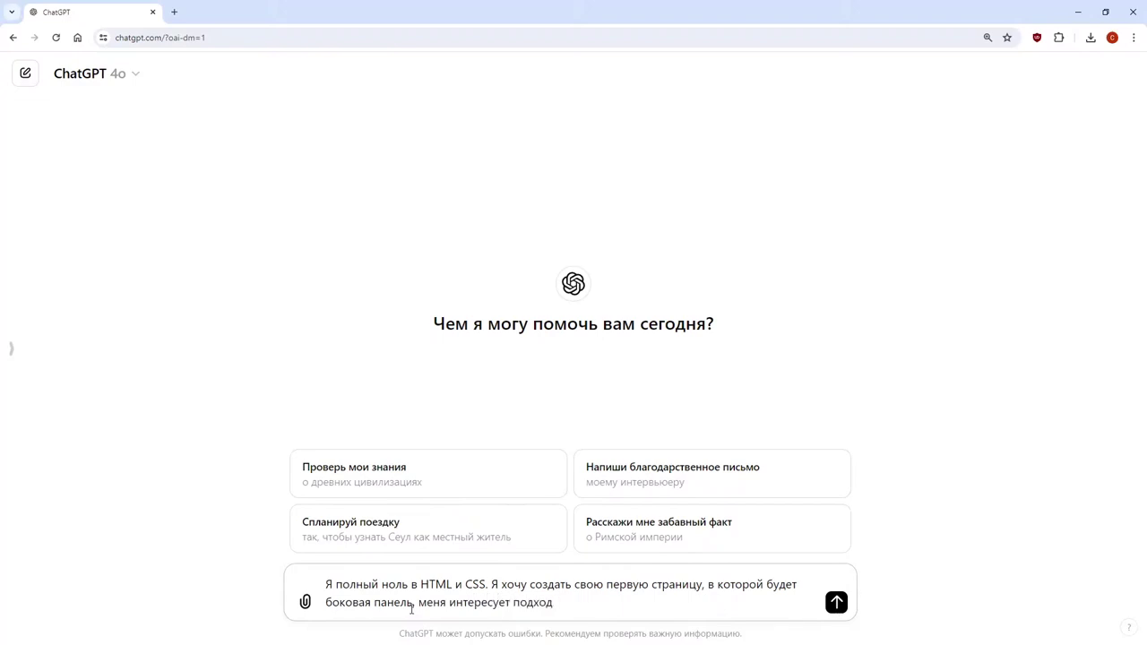
Finish the prompt with "Mobile first. С чего мне начать?" and send it
{"action": "type", "text": "М"}
{"action": "type", "text": "ьо"}
{"action": "key", "text": "BackSpace"}
{"action": "key", "text": "BackSpace"}
{"action": "type", "text": "ы"}
{"action": "key", "text": "BackSpace"}
{"action": "type", "text": "ob"}
{"action": "type", "text": "ча"}
{"action": "key", "text": "BackSpace"}
{"action": "key", "text": "BackSpace"}
{"action": "type", "text": "чего мне начать?"}
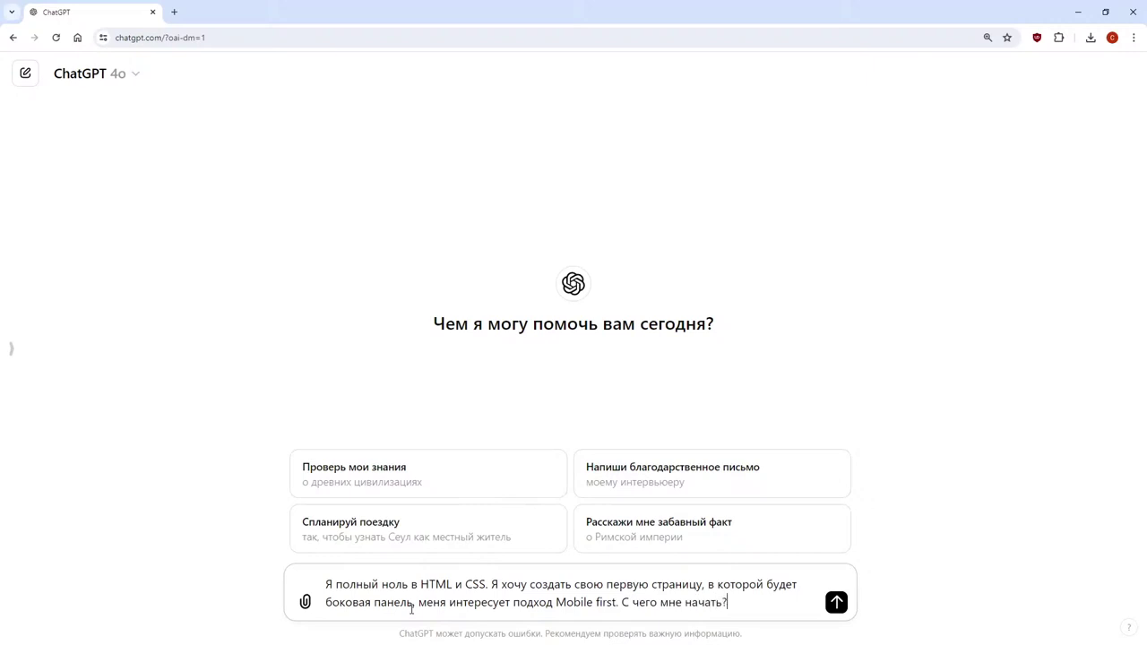
{"action": "key", "text": "Return"}
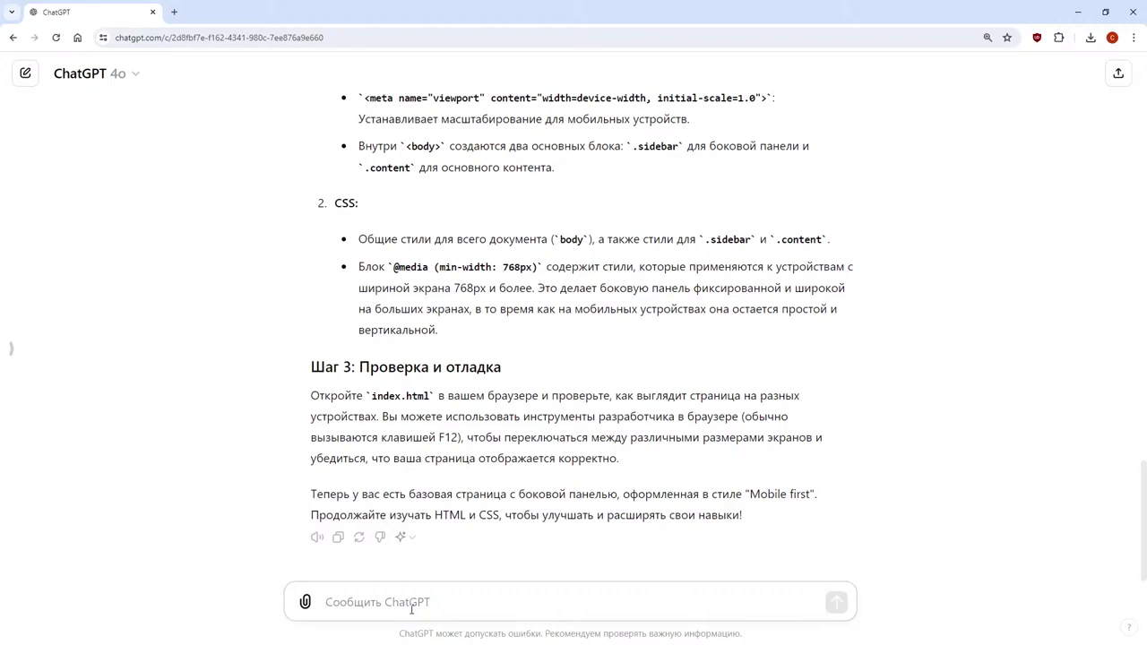
Review the answer's HTML structure, CSS styles, code explanation and the final testing step
{"action": "scroll", "coordinate": [535, 481], "scroll_direction": "up", "scroll_amount": 15}
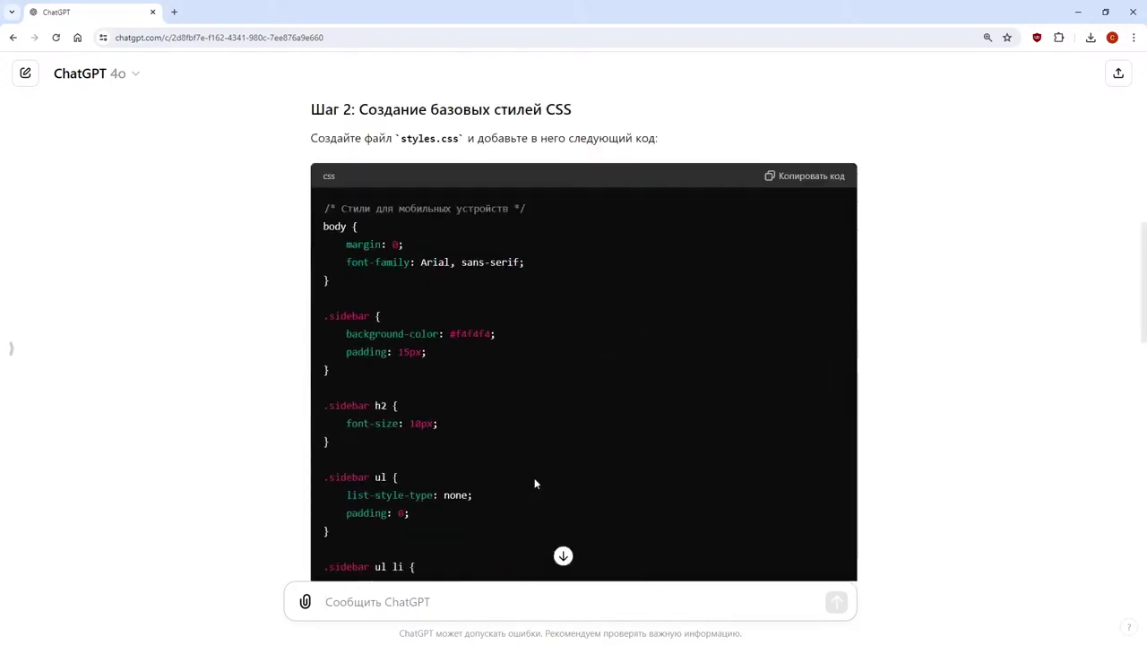
{"action": "scroll", "coordinate": [534, 478], "scroll_direction": "up", "scroll_amount": 6}
{"action": "scroll", "coordinate": [534, 480], "scroll_direction": "down", "scroll_amount": 3}
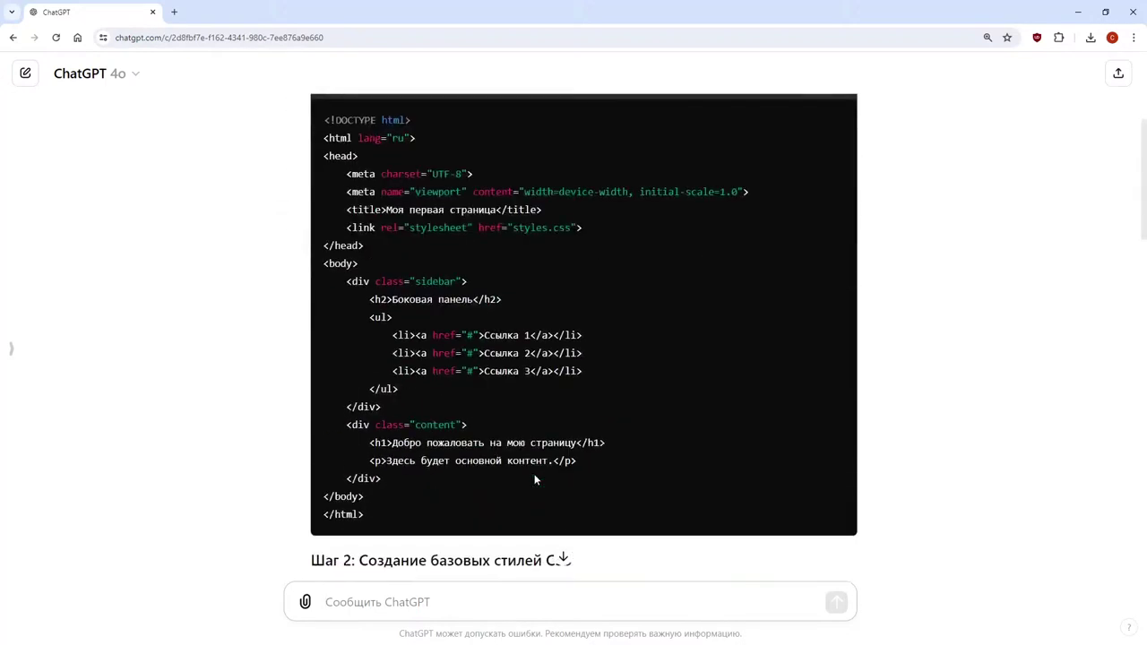
{"action": "scroll", "coordinate": [534, 481], "scroll_direction": "up", "scroll_amount": 1}
{"action": "scroll", "coordinate": [535, 474], "scroll_direction": "up", "scroll_amount": 1}
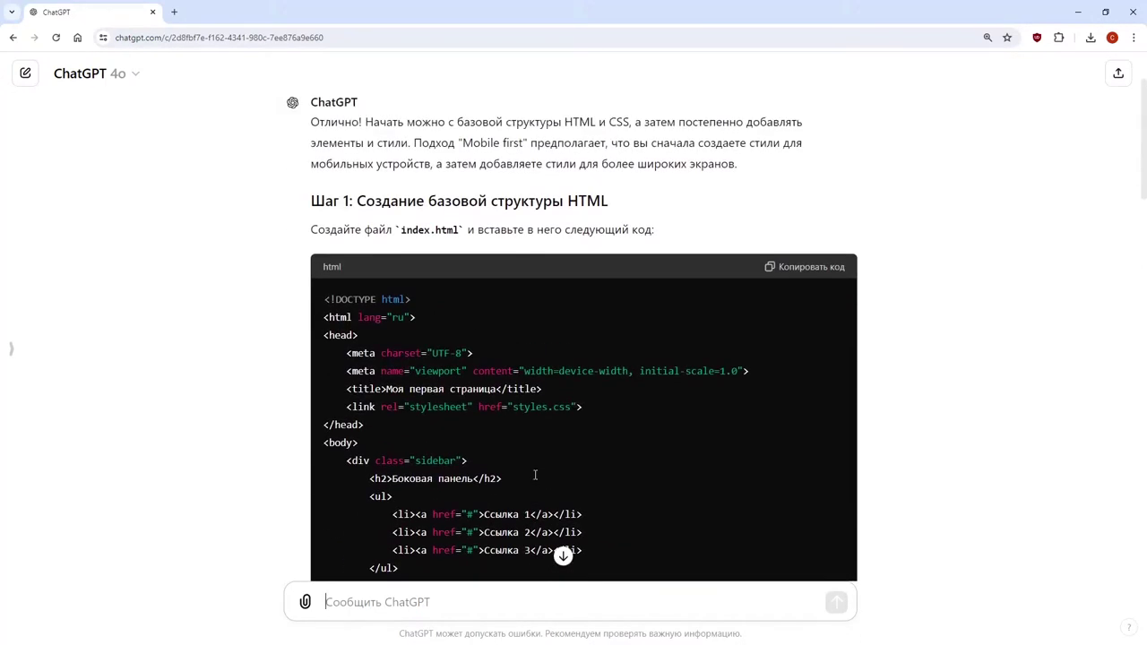
{"action": "scroll", "coordinate": [535, 482], "scroll_direction": "down", "scroll_amount": 6}
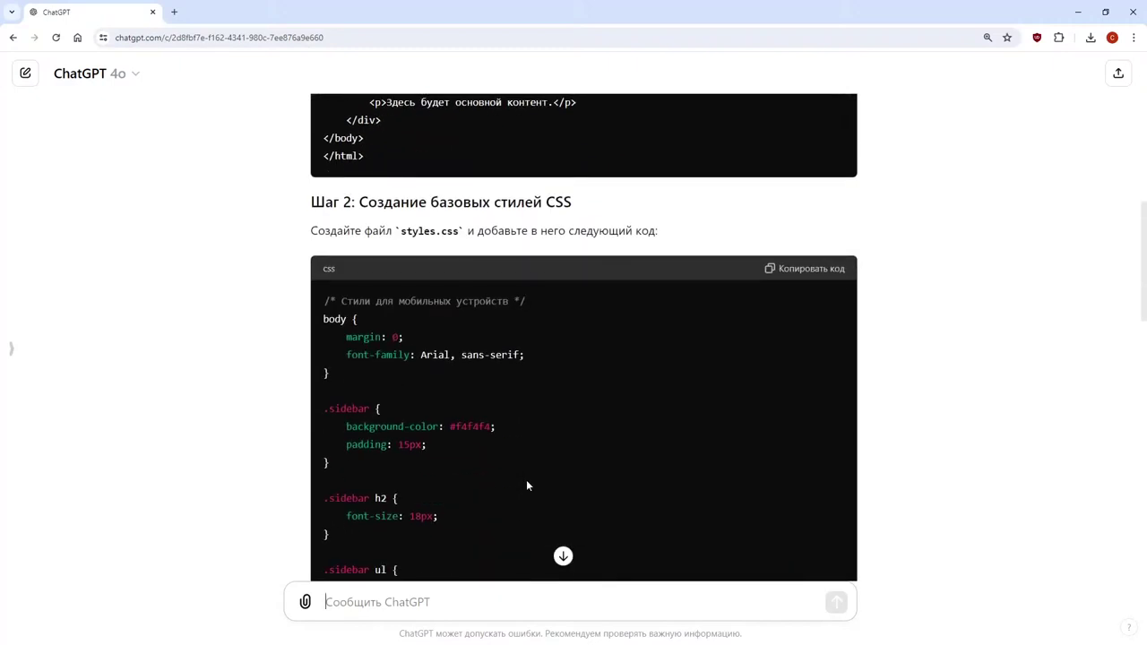
{"action": "scroll", "coordinate": [526, 486], "scroll_direction": "down", "scroll_amount": 7}
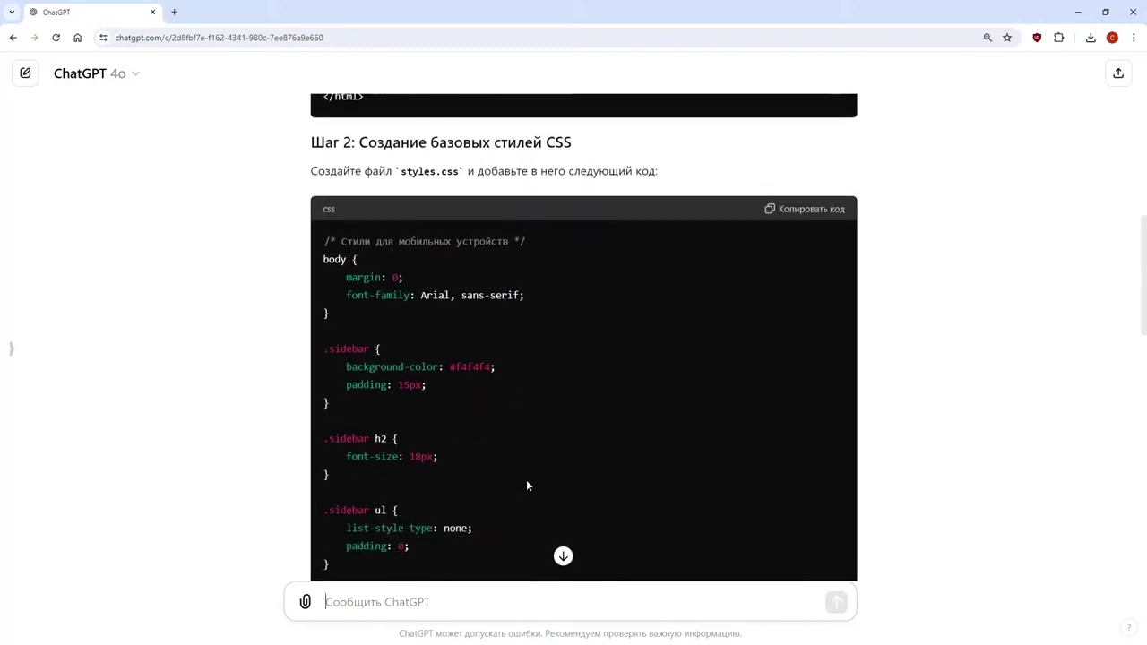
{"action": "scroll", "coordinate": [528, 486], "scroll_direction": "down", "scroll_amount": 5}
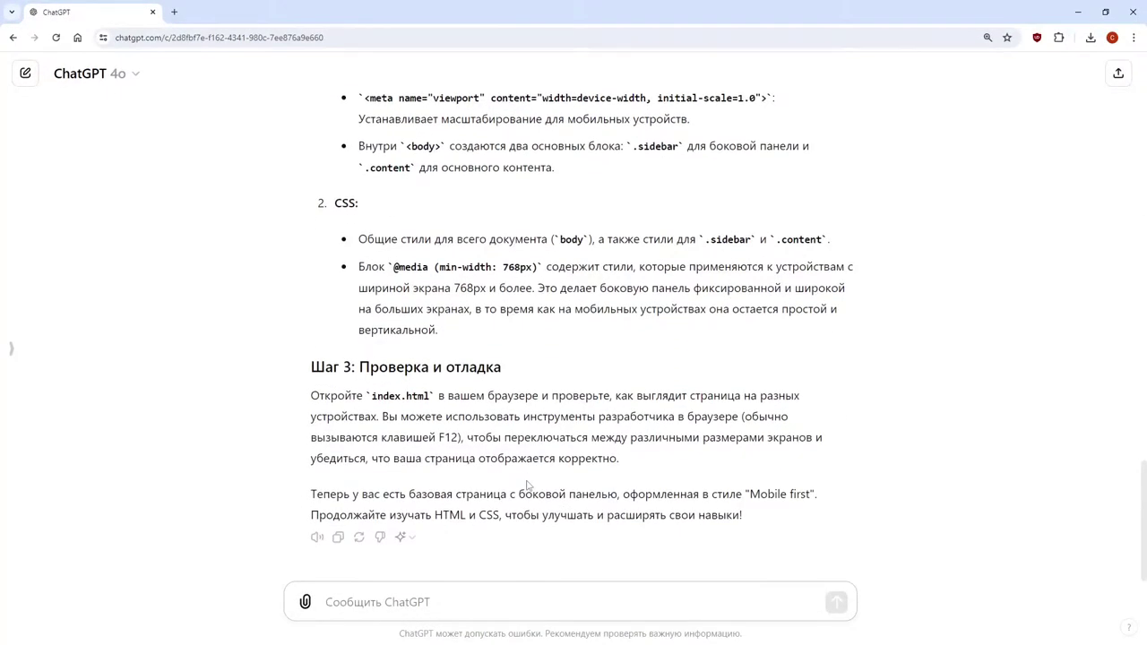
{"action": "scroll", "coordinate": [526, 486], "scroll_direction": "up", "scroll_amount": 1}
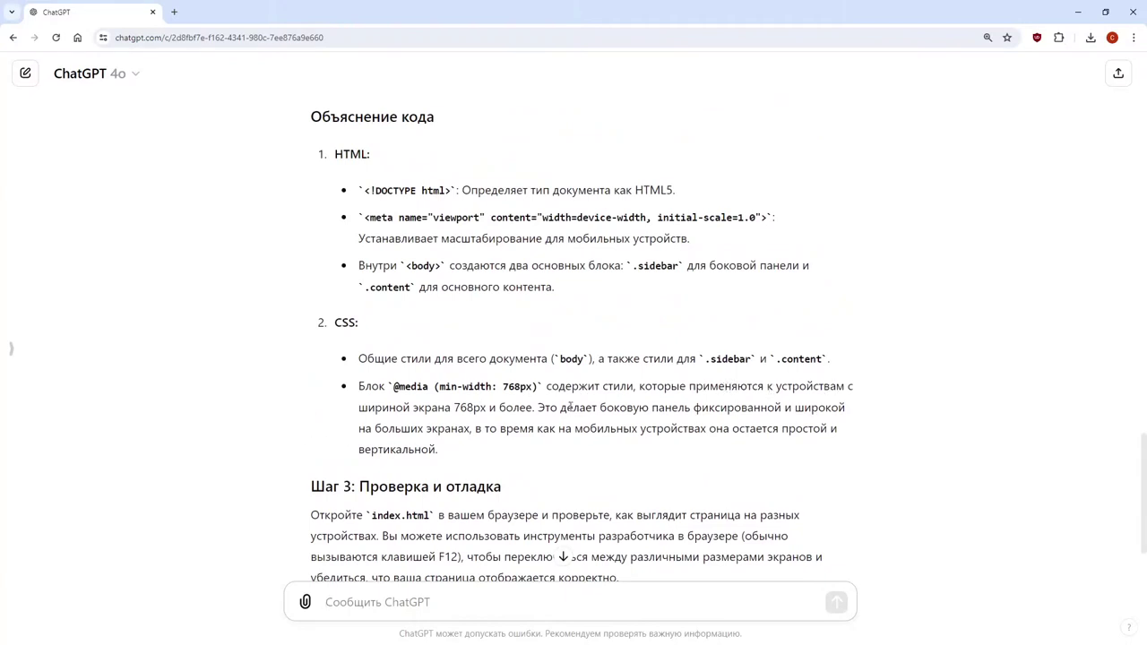
{"action": "scroll", "coordinate": [576, 410], "scroll_direction": "up", "scroll_amount": 4}
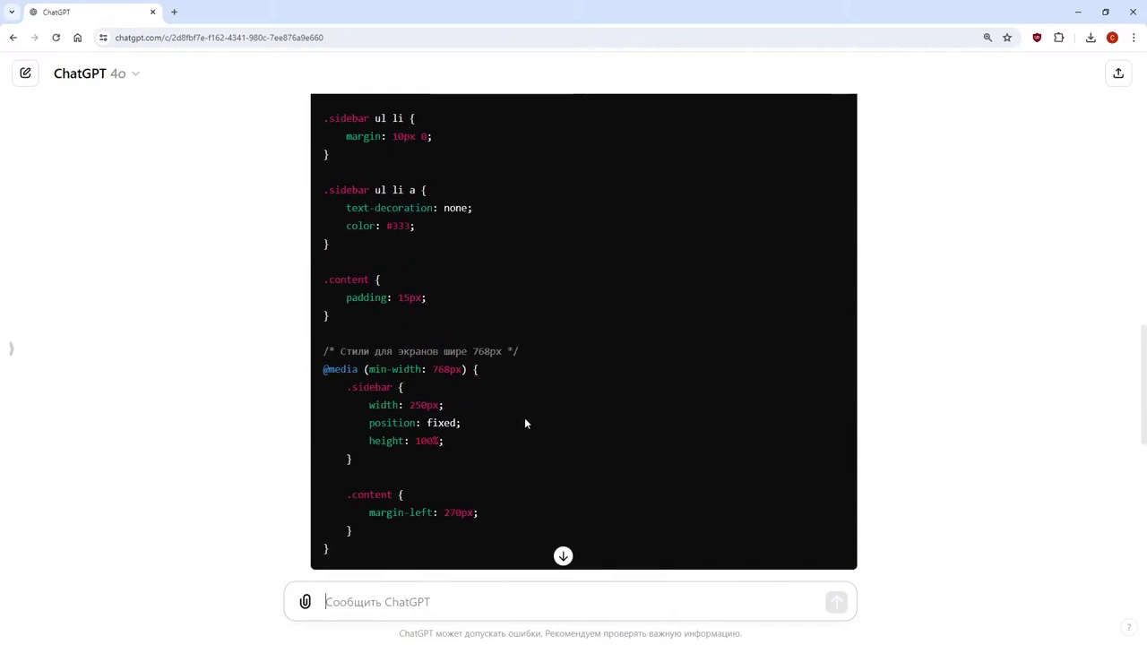
{"action": "scroll", "coordinate": [526, 422], "scroll_direction": "up", "scroll_amount": 1}
{"action": "scroll", "coordinate": [519, 404], "scroll_direction": "down", "scroll_amount": 6}
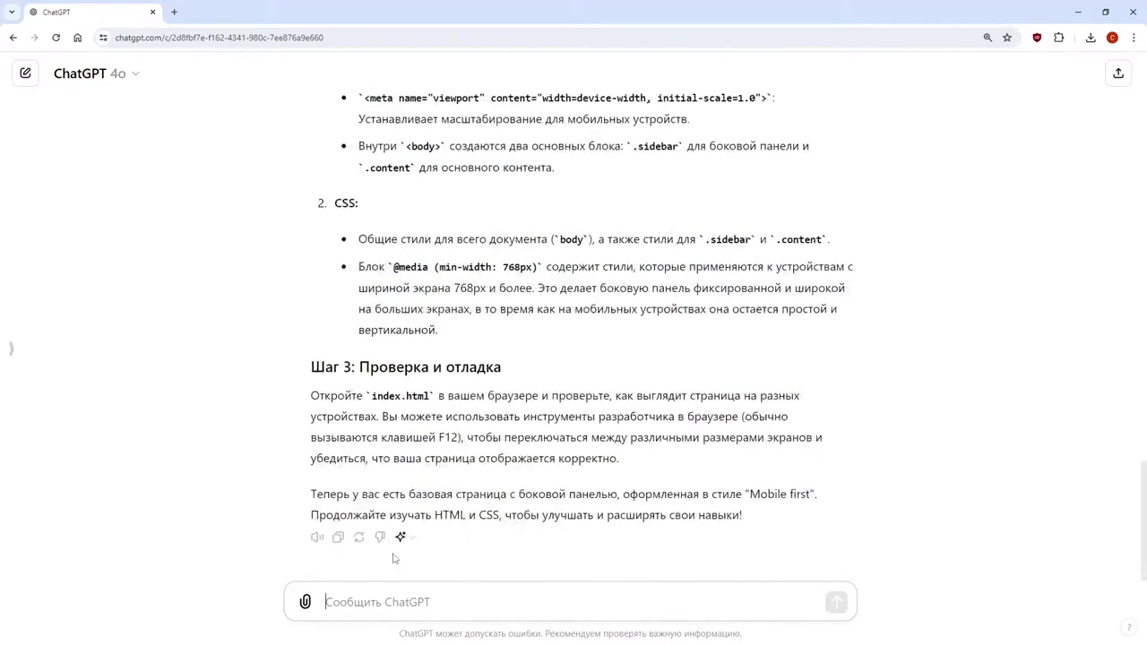
Send the follow-up message "Это слишком сложно для меня, дозируй информацию малыми порциями с самого простого"
{"action": "type", "text": "Эт"}
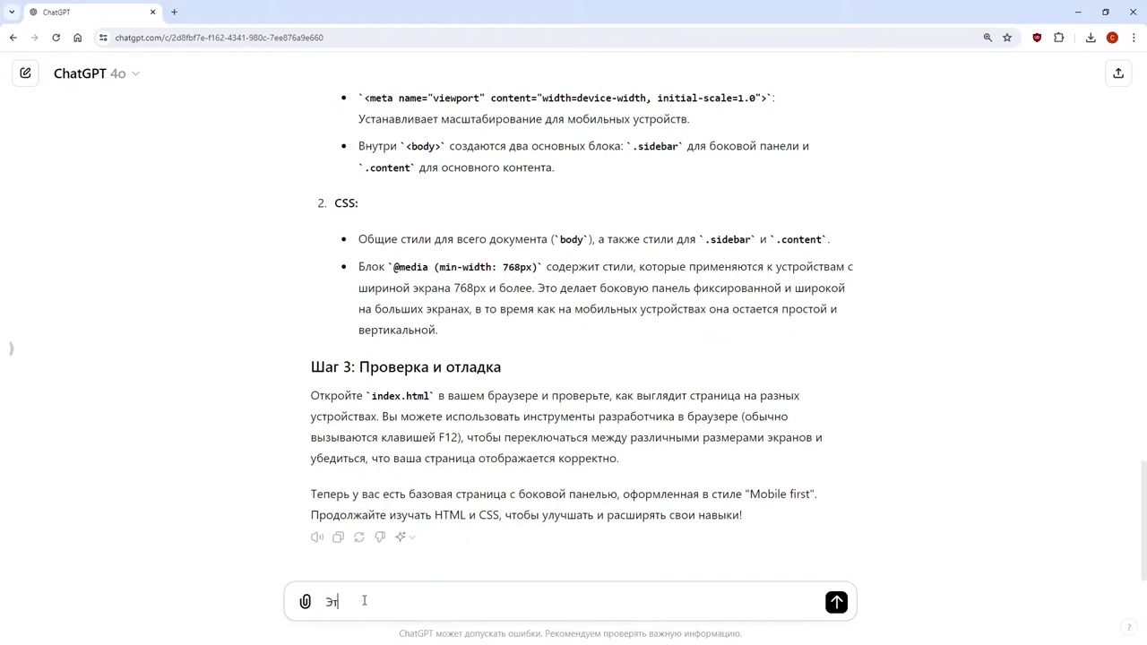
{"action": "type", "text": "о слишком сложно для меня,"}
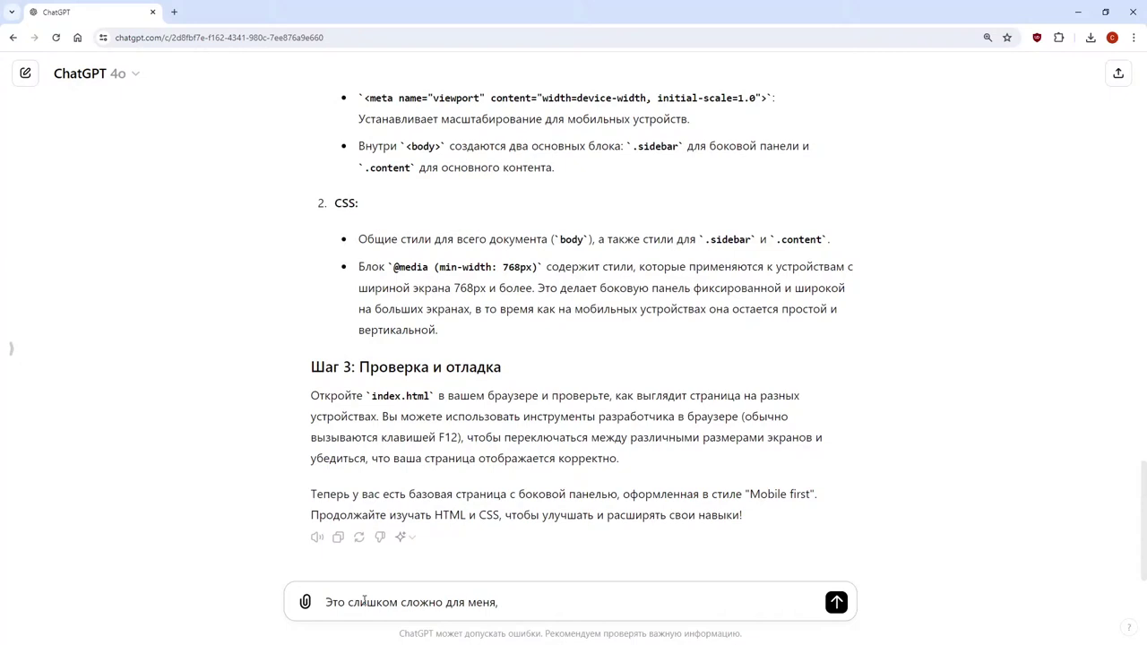
{"action": "type", "text": " поз"}
{"action": "type", "text": " дои"}
{"action": "type", "text": "зируй "}
{"action": "type", "text": "информац"}
{"action": "type", "text": "и"}
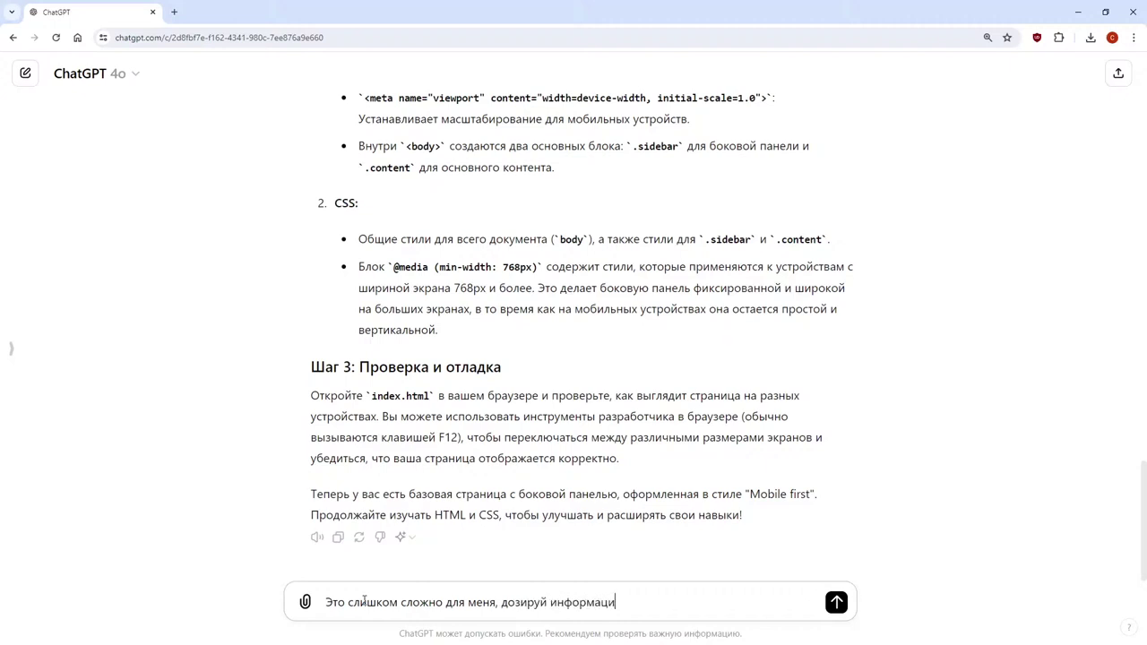
{"action": "type", "text": "ю малыми поции"}
{"action": "key", "text": "BackSpace"}
{"action": "key", "text": "BackSpace"}
{"action": "type", "text": "циями с самог"}
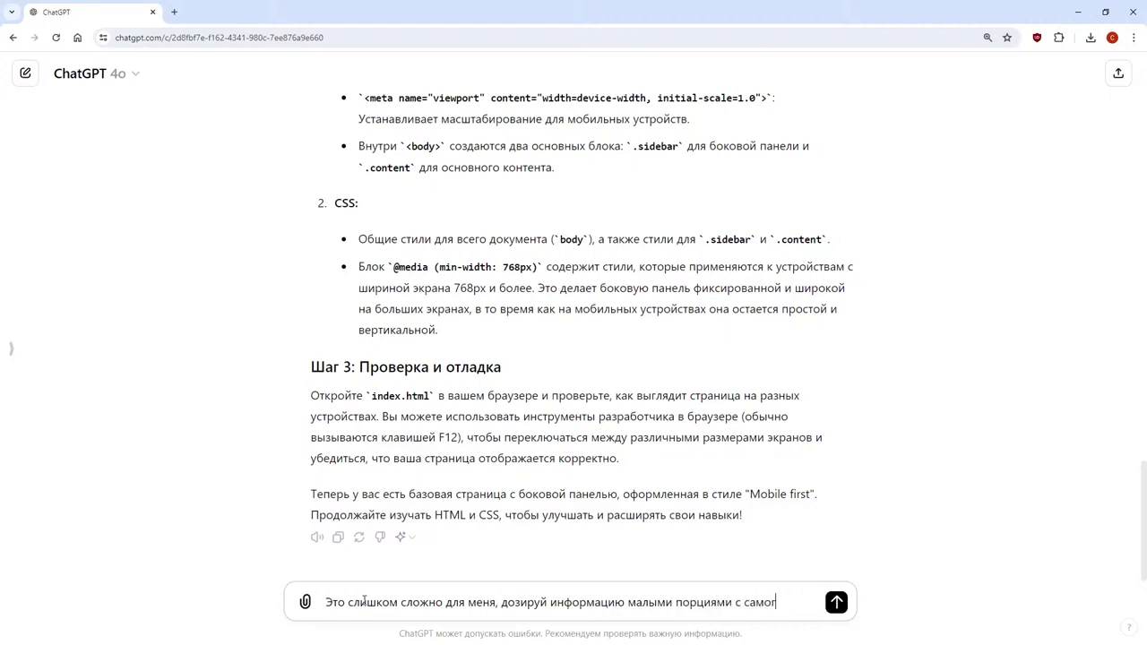
{"action": "type", "text": "о просто"}
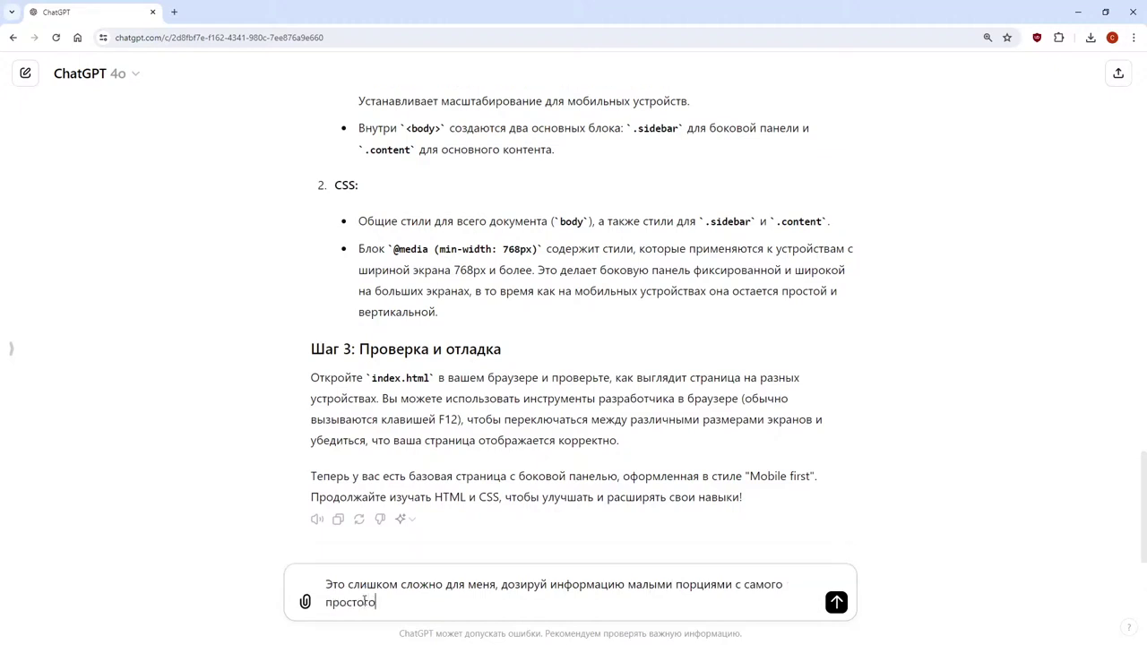
{"action": "type", "text": "го"}
{"action": "key", "text": "Return"}
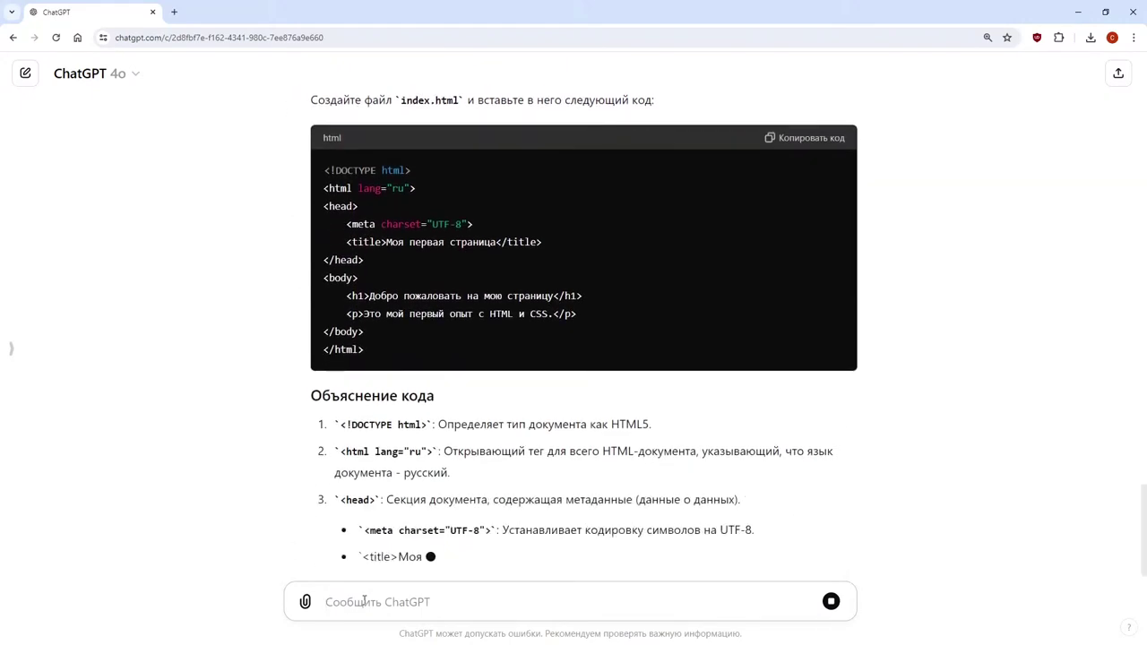
Examine the simplified answer's steps for the basic HTML, the sidebar and the CSS styles, including the code explanations
{"action": "scroll", "coordinate": [393, 484], "scroll_direction": "up", "scroll_amount": 2}
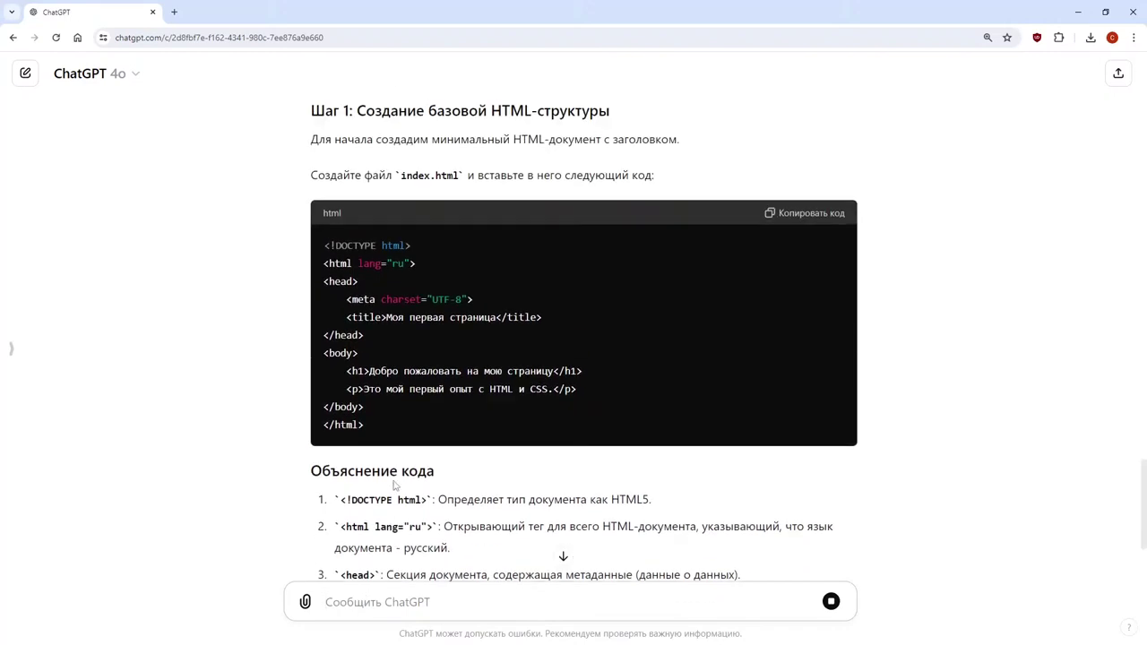
{"action": "scroll", "coordinate": [393, 484], "scroll_direction": "up", "scroll_amount": 2}
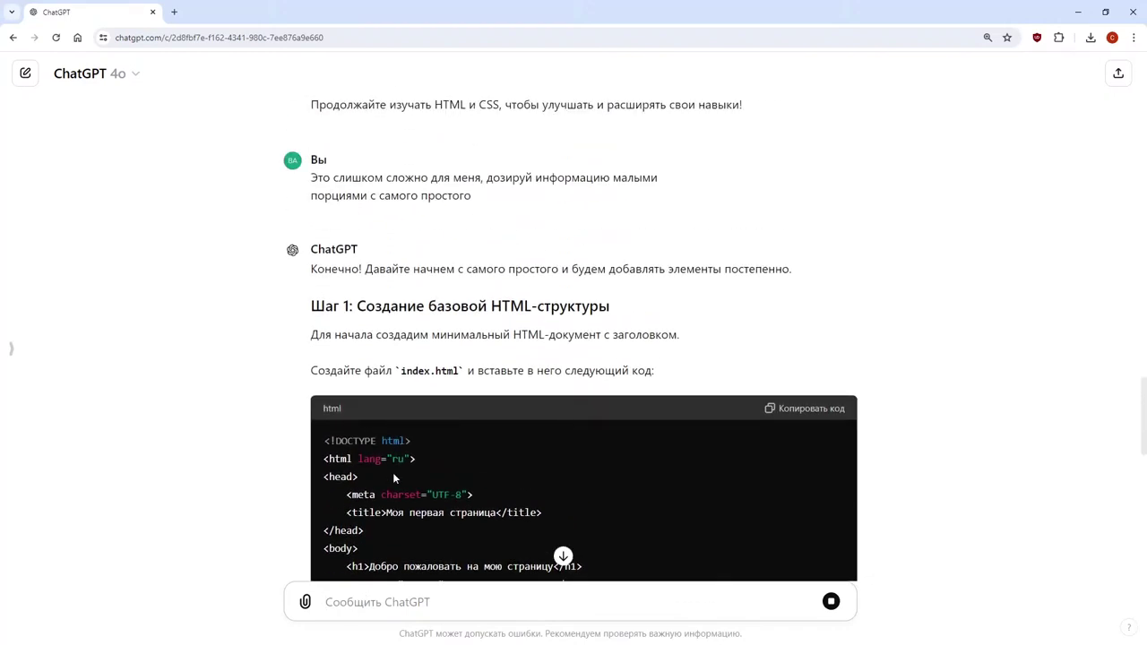
{"action": "scroll", "coordinate": [393, 472], "scroll_direction": "down", "scroll_amount": 7}
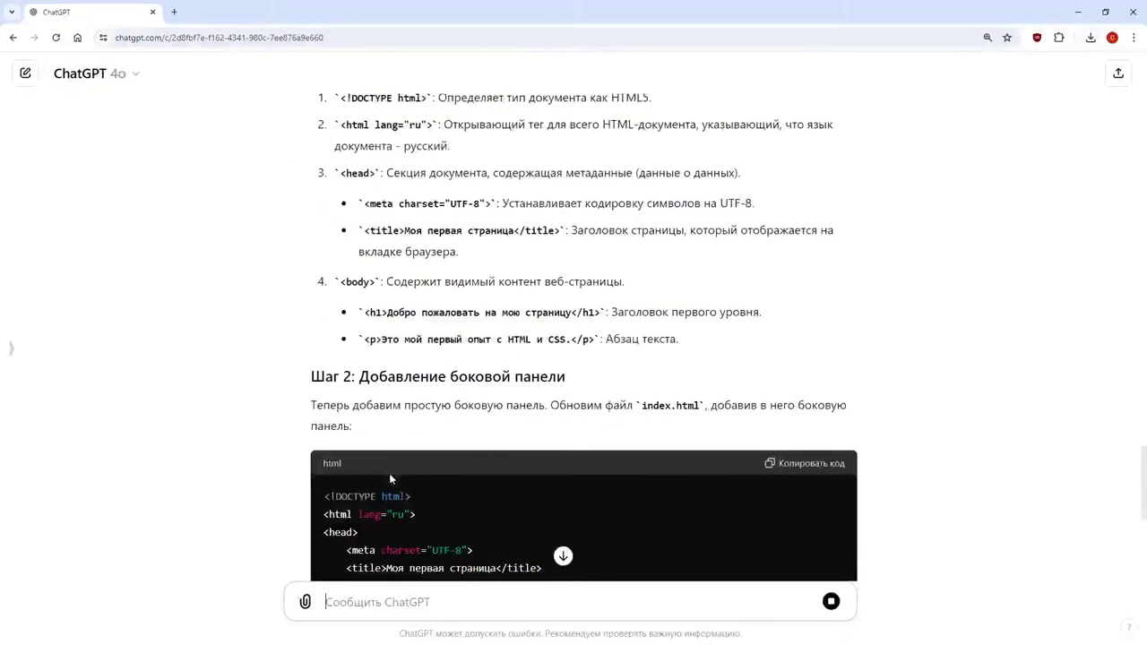
{"action": "scroll", "coordinate": [389, 473], "scroll_direction": "down", "scroll_amount": 5}
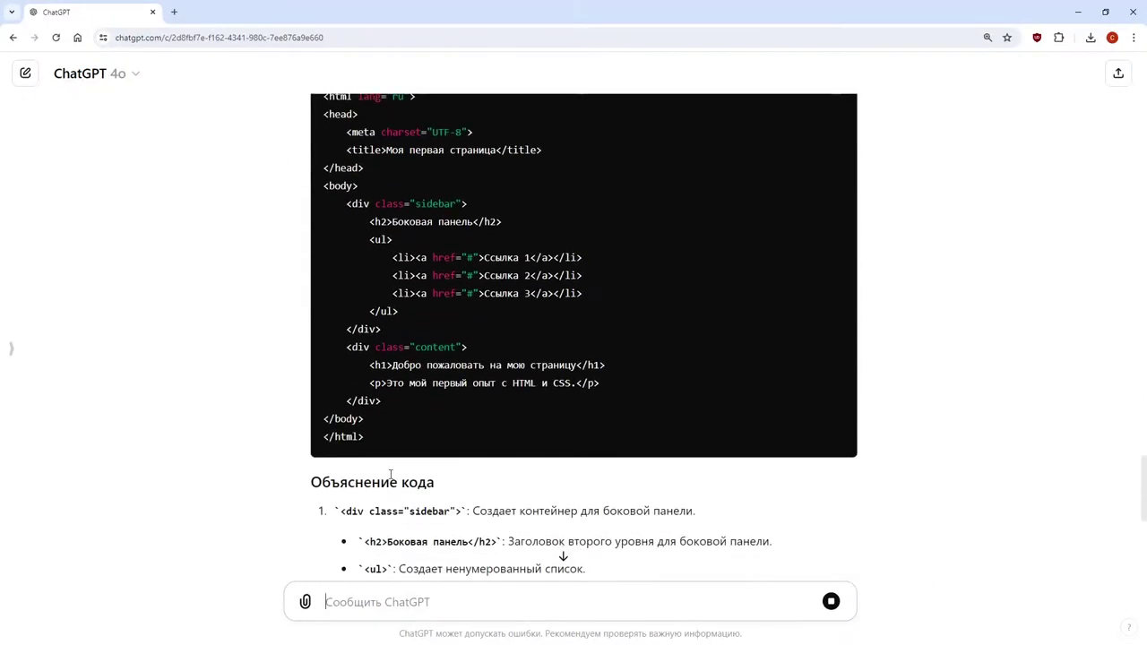
{"action": "scroll", "coordinate": [390, 474], "scroll_direction": "up", "scroll_amount": 4}
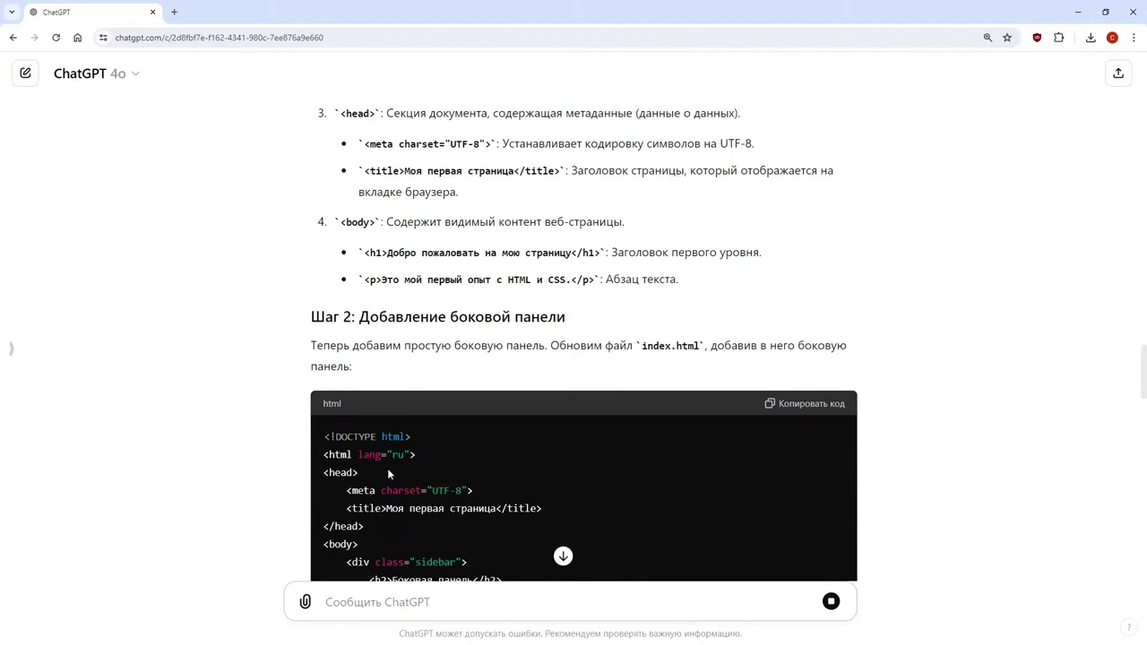
{"action": "scroll", "coordinate": [387, 468], "scroll_direction": "down", "scroll_amount": 3}
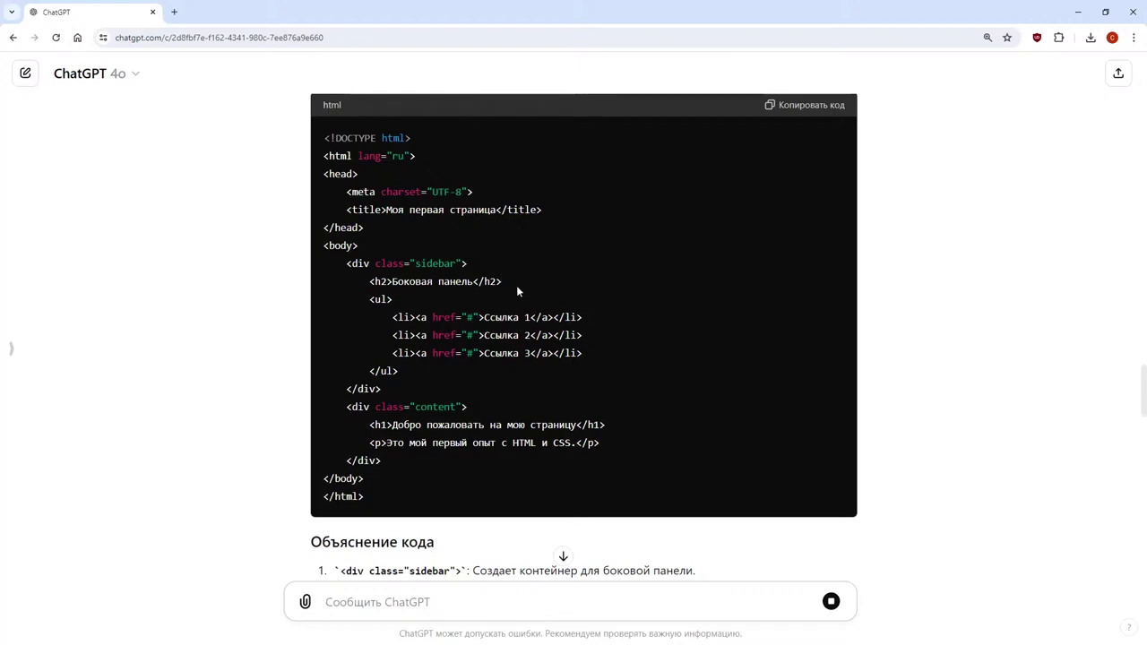
{"action": "scroll", "coordinate": [516, 284], "scroll_direction": "down", "scroll_amount": 3}
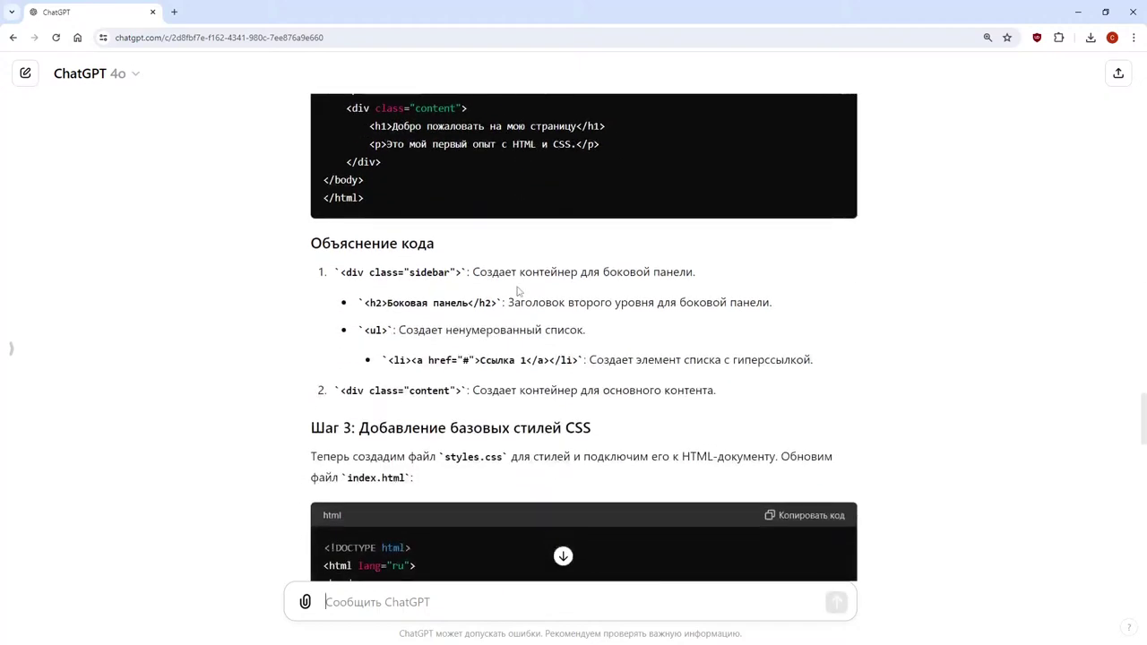
{"action": "scroll", "coordinate": [516, 290], "scroll_direction": "down", "scroll_amount": 4}
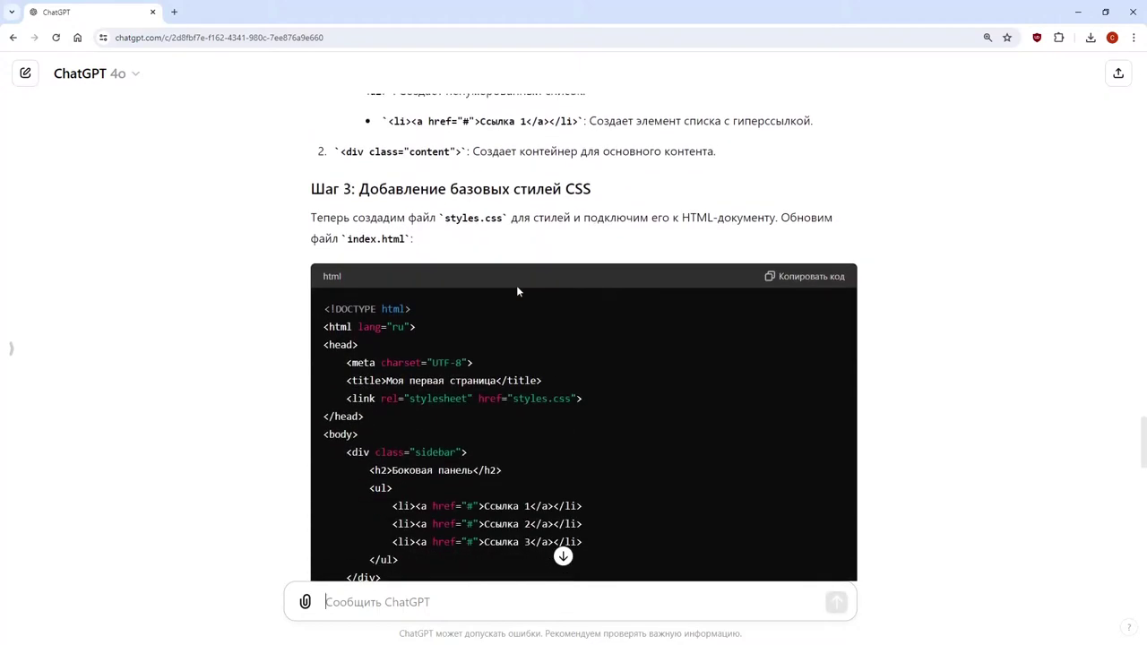
{"action": "scroll", "coordinate": [516, 292], "scroll_direction": "down", "scroll_amount": 4}
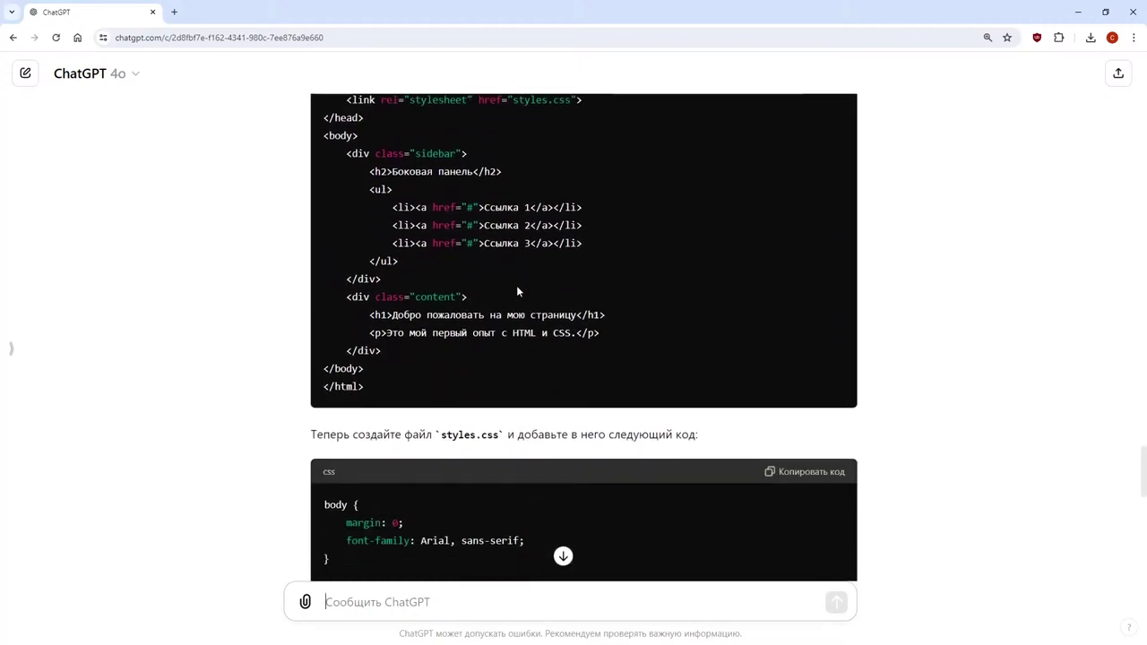
{"action": "scroll", "coordinate": [516, 291], "scroll_direction": "down", "scroll_amount": 7}
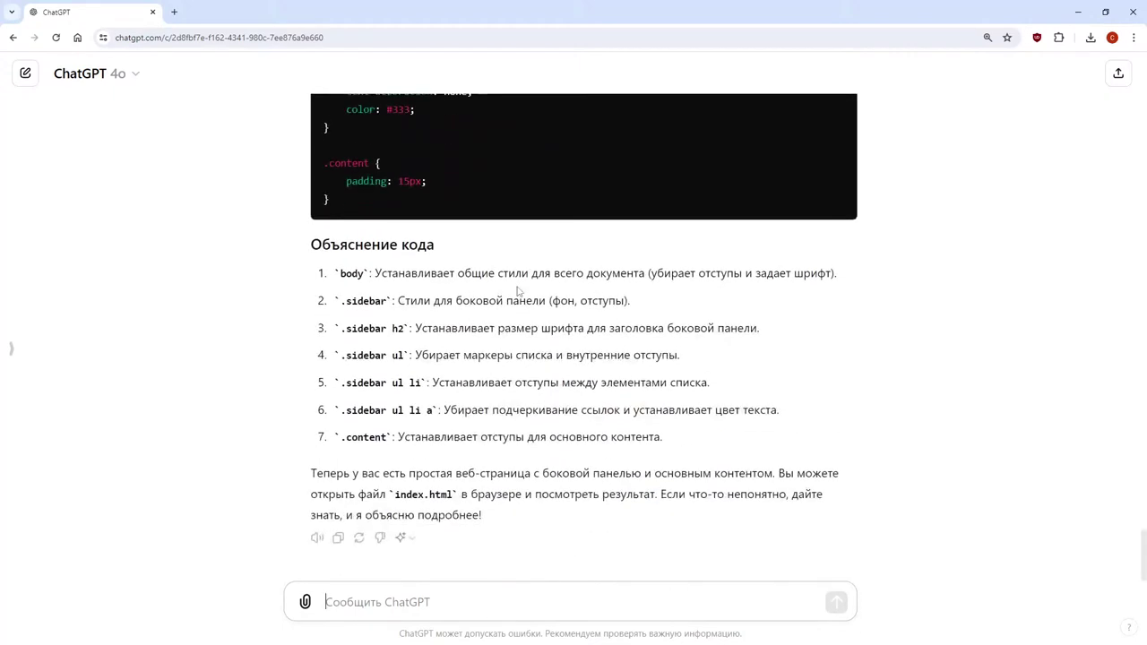
{"action": "scroll", "coordinate": [518, 288], "scroll_direction": "up", "scroll_amount": 12}
{"action": "scroll", "coordinate": [518, 287], "scroll_direction": "down", "scroll_amount": 2}
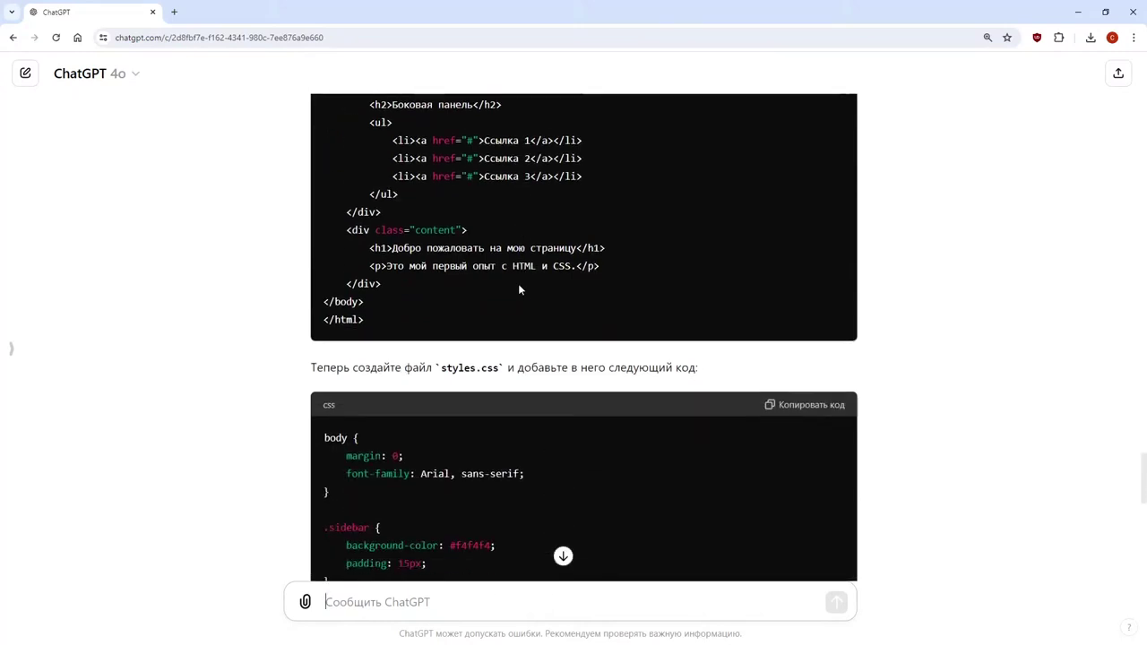
Examine the simplified answer's sidebar explanation, the HTML linked to styles.css, the CSS rules and the explanation of each selector
{"action": "scroll", "coordinate": [519, 287], "scroll_direction": "up", "scroll_amount": 5}
{"action": "scroll", "coordinate": [519, 282], "scroll_direction": "up", "scroll_amount": 4}
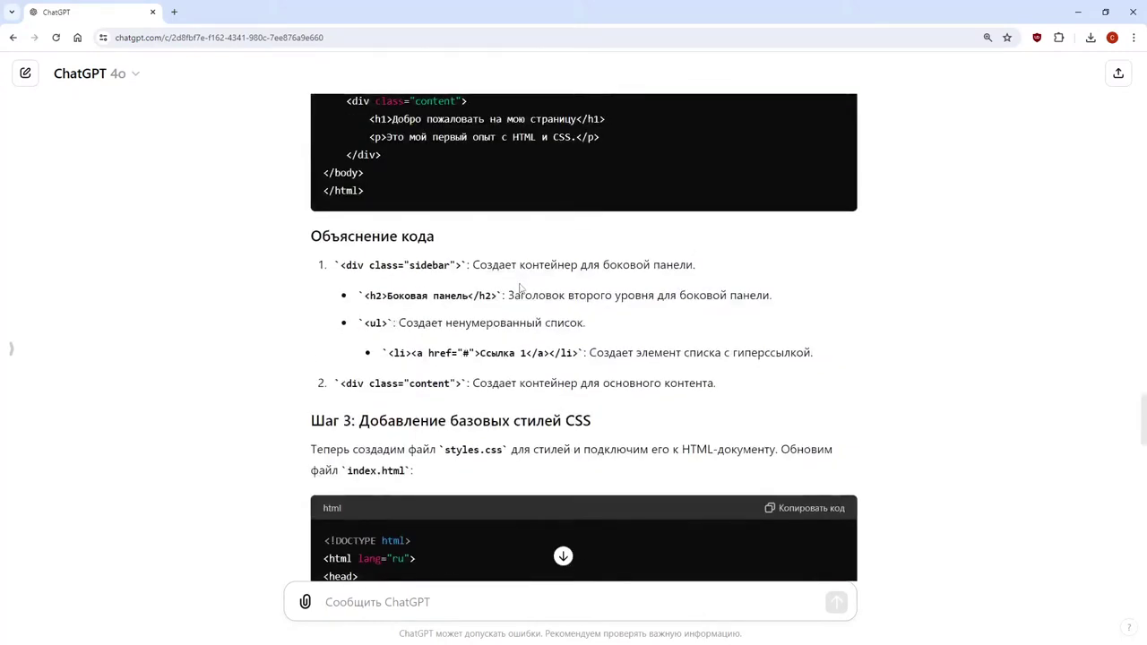
{"action": "scroll", "coordinate": [520, 288], "scroll_direction": "down", "scroll_amount": 3}
{"action": "scroll", "coordinate": [519, 288], "scroll_direction": "down", "scroll_amount": 6}
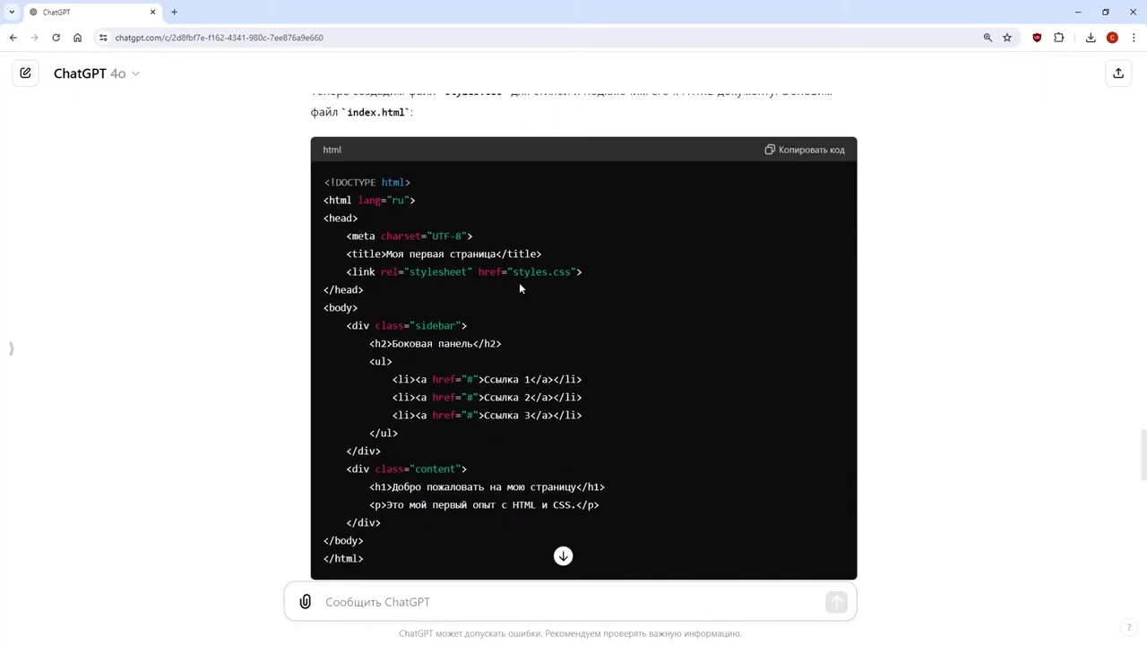
{"action": "scroll", "coordinate": [519, 289], "scroll_direction": "down", "scroll_amount": 8}
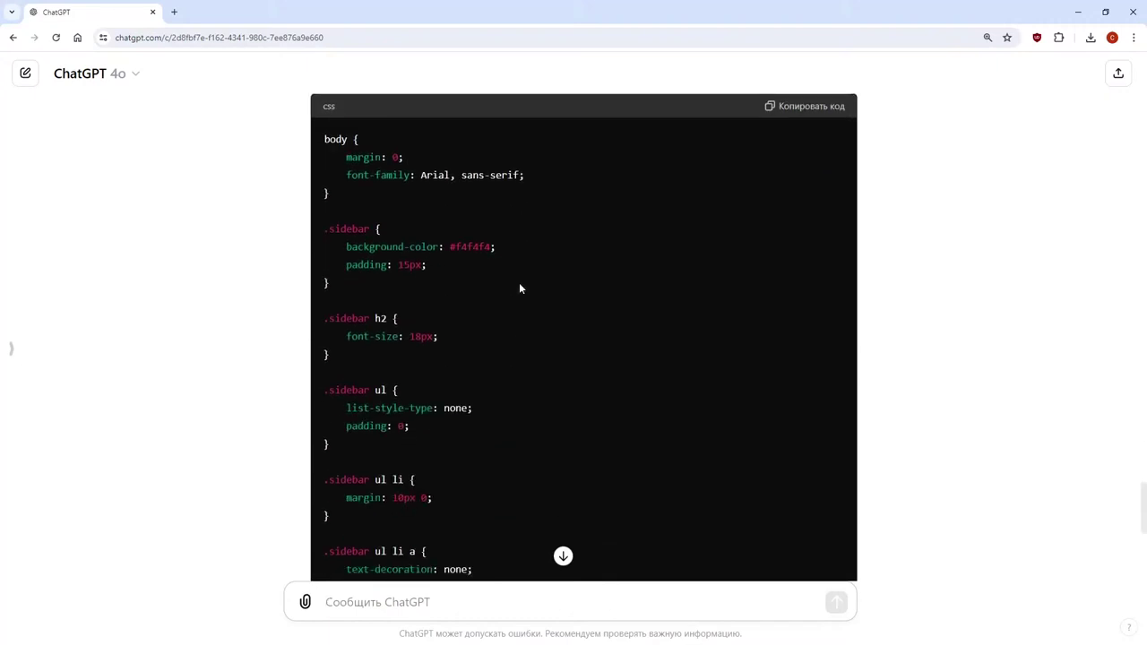
{"action": "scroll", "coordinate": [520, 287], "scroll_direction": "down", "scroll_amount": 1}
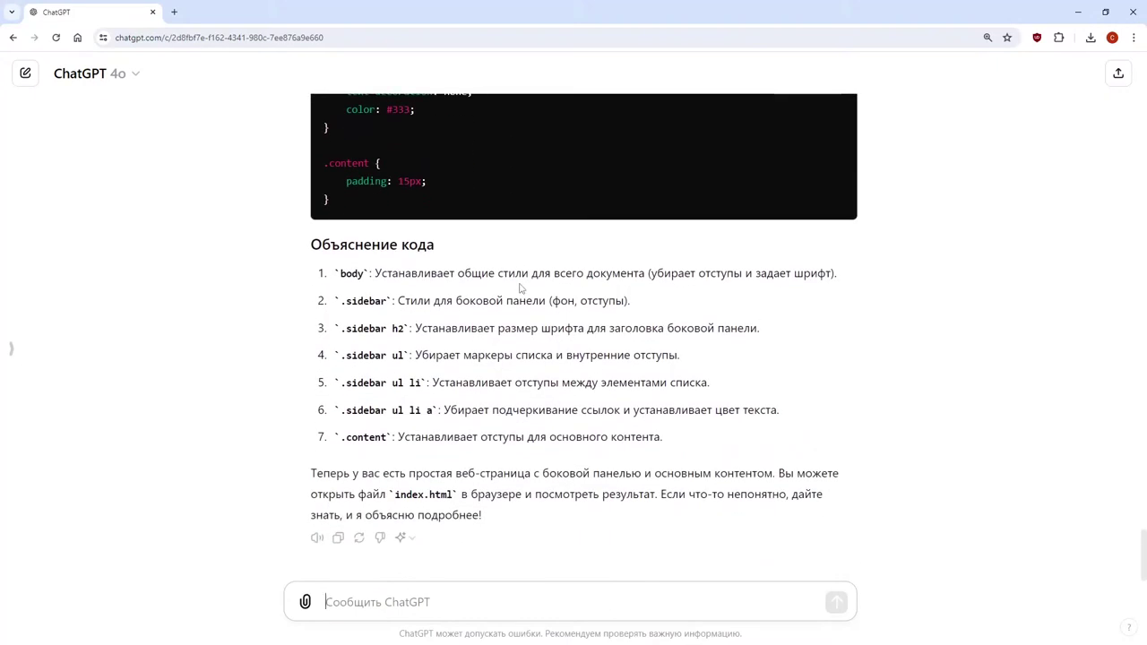
{"action": "scroll", "coordinate": [520, 289], "scroll_direction": "up", "scroll_amount": 2}
{"action": "scroll", "coordinate": [520, 289], "scroll_direction": "up", "scroll_amount": 3}
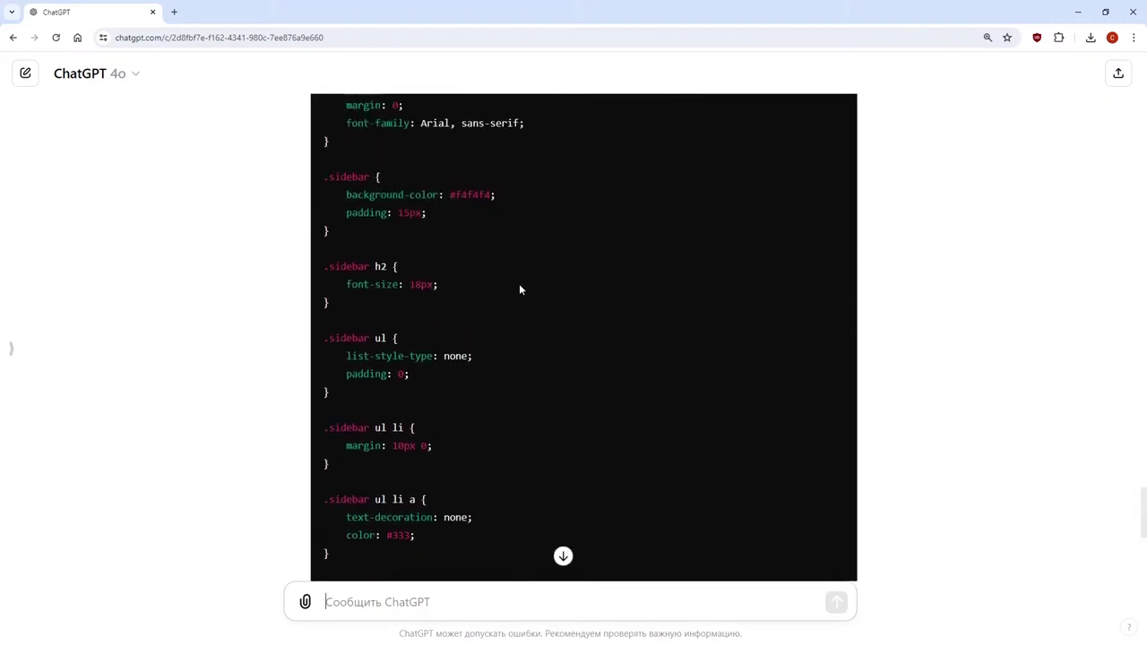
{"action": "scroll", "coordinate": [520, 288], "scroll_direction": "up", "scroll_amount": 1}
{"action": "scroll", "coordinate": [519, 283], "scroll_direction": "down", "scroll_amount": 5}
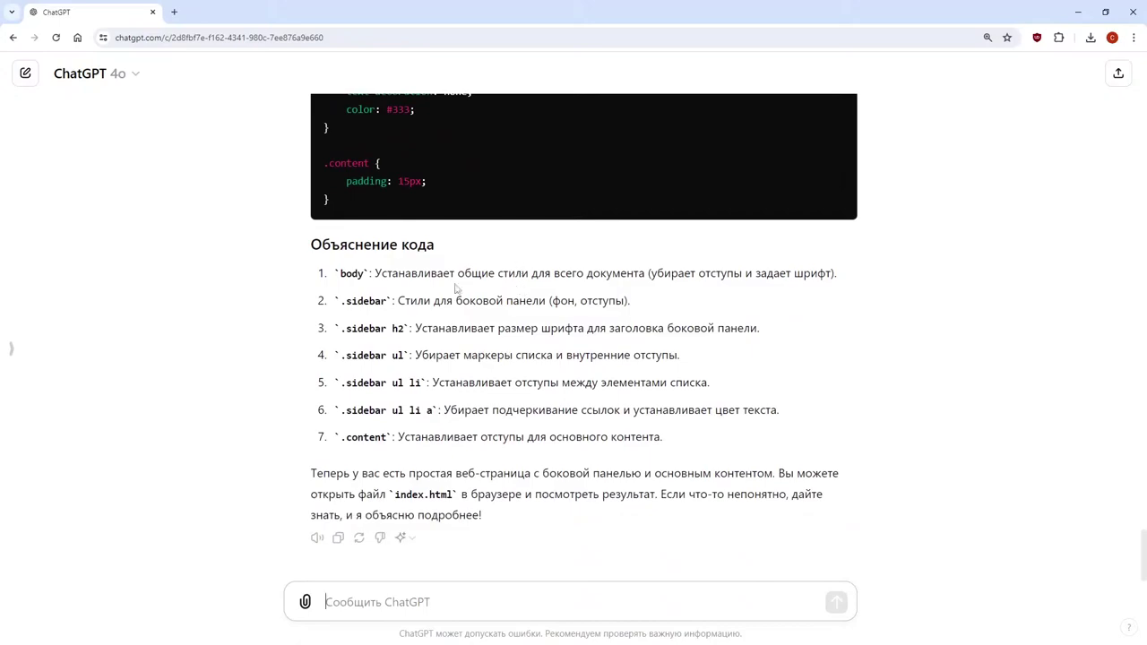
Copy the full text of the opening prompt about creating a first mobile-first page with a sidebar
{"action": "scroll", "coordinate": [668, 314], "scroll_direction": "up", "scroll_amount": 5}
{"action": "scroll", "coordinate": [668, 313], "scroll_direction": "up", "scroll_amount": 20}
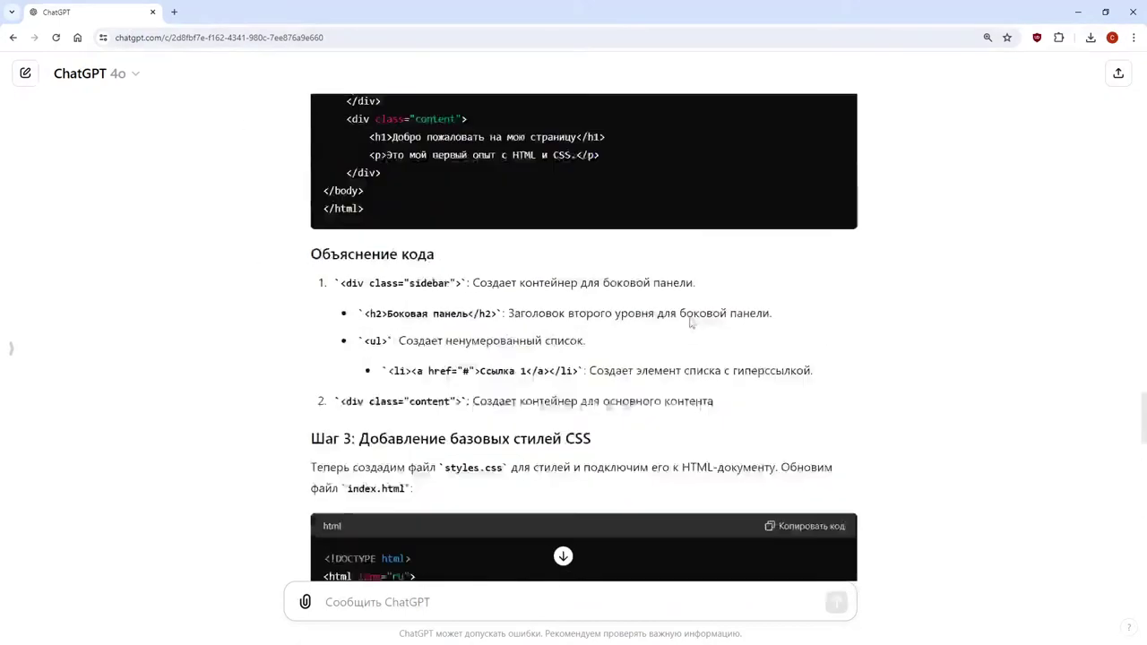
{"action": "scroll", "coordinate": [599, 258], "scroll_direction": "up", "scroll_amount": 15}
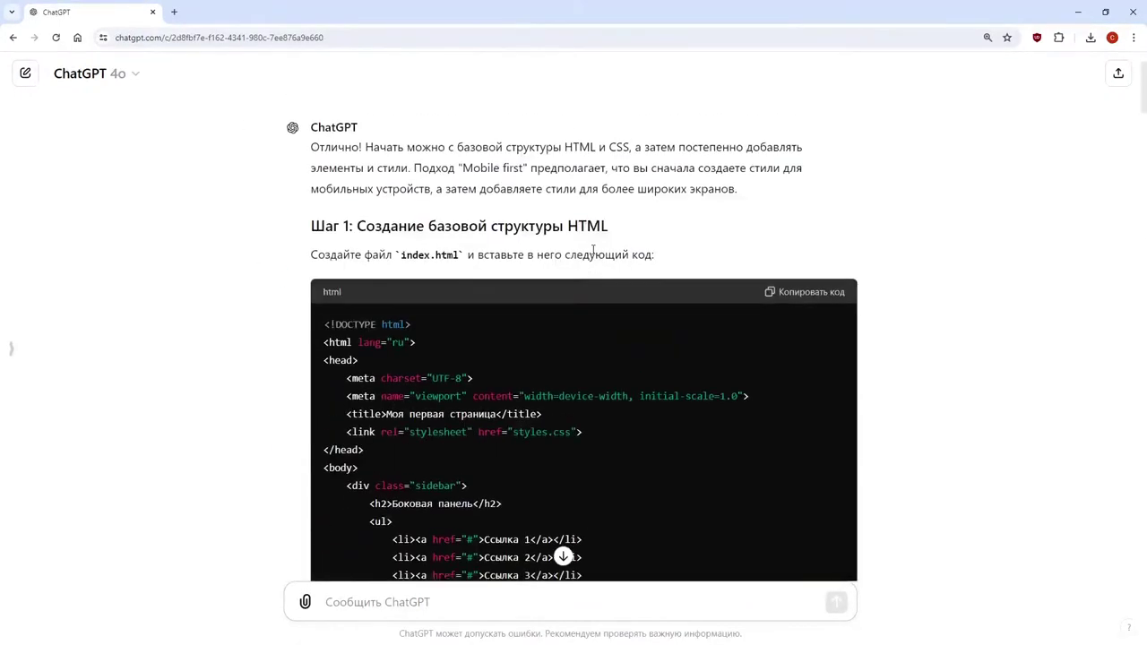
{"action": "left_click_drag", "start_coordinate": [306, 135], "coordinate": [501, 173]}
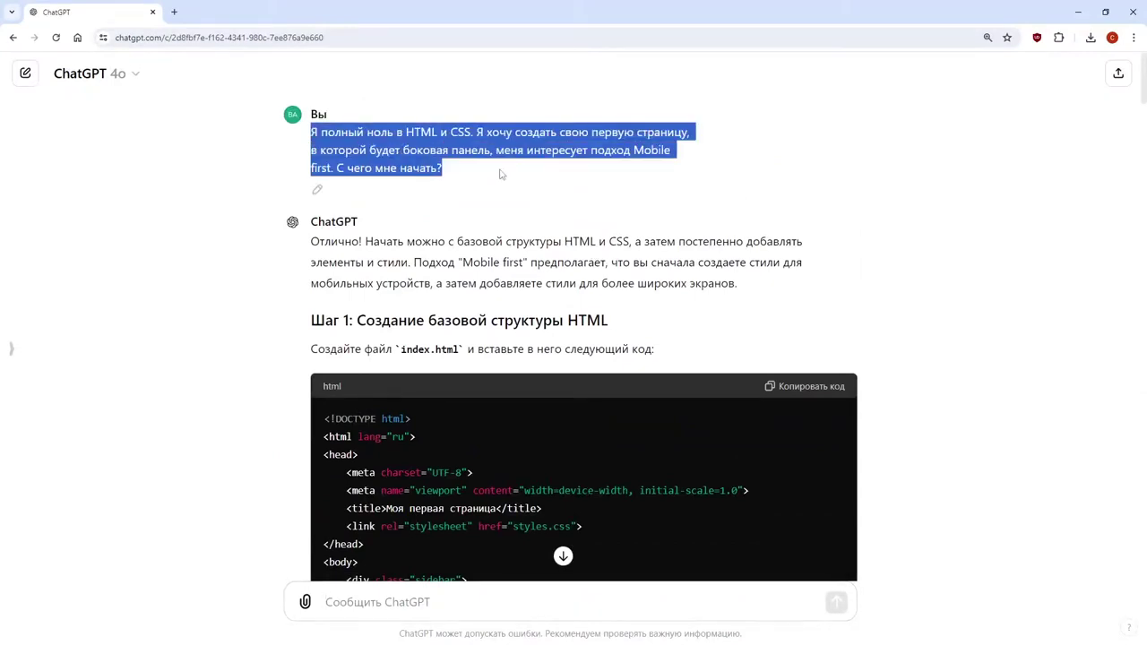
{"action": "right_click", "coordinate": [397, 150]}
{"action": "left_click", "coordinate": [430, 159]}
{"action": "left_click", "coordinate": [188, 154]}
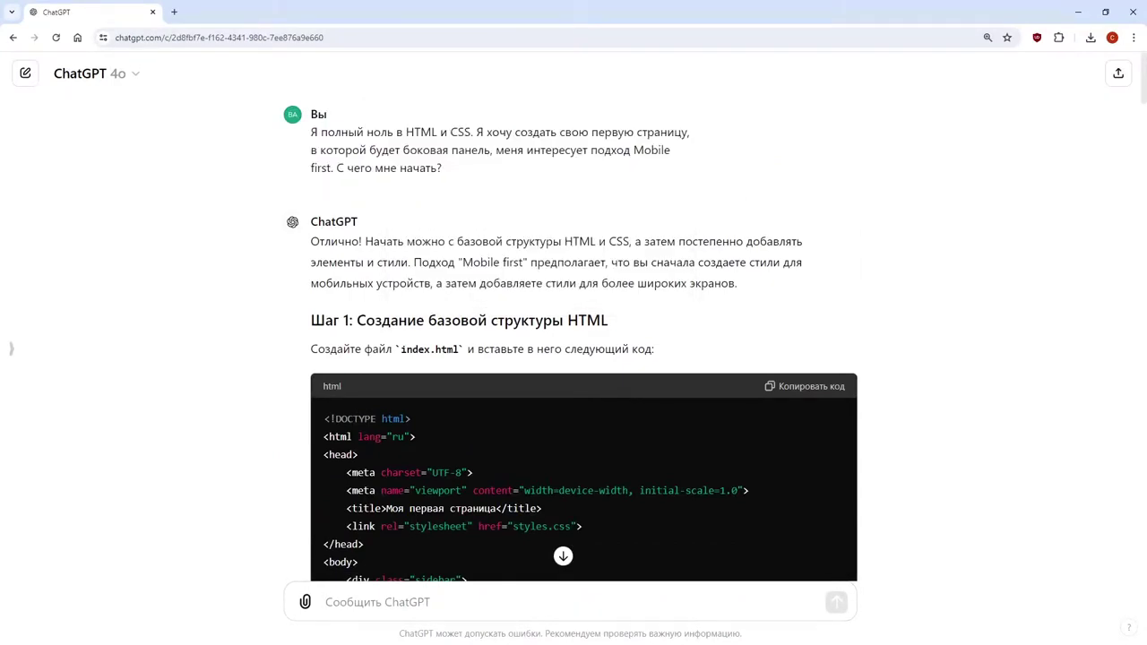
Switch to Claude and review its step-by-step plan, including the HTML structure, the CSS styles and the closing learning advice
{"action": "key", "text": "alt+Tab"}
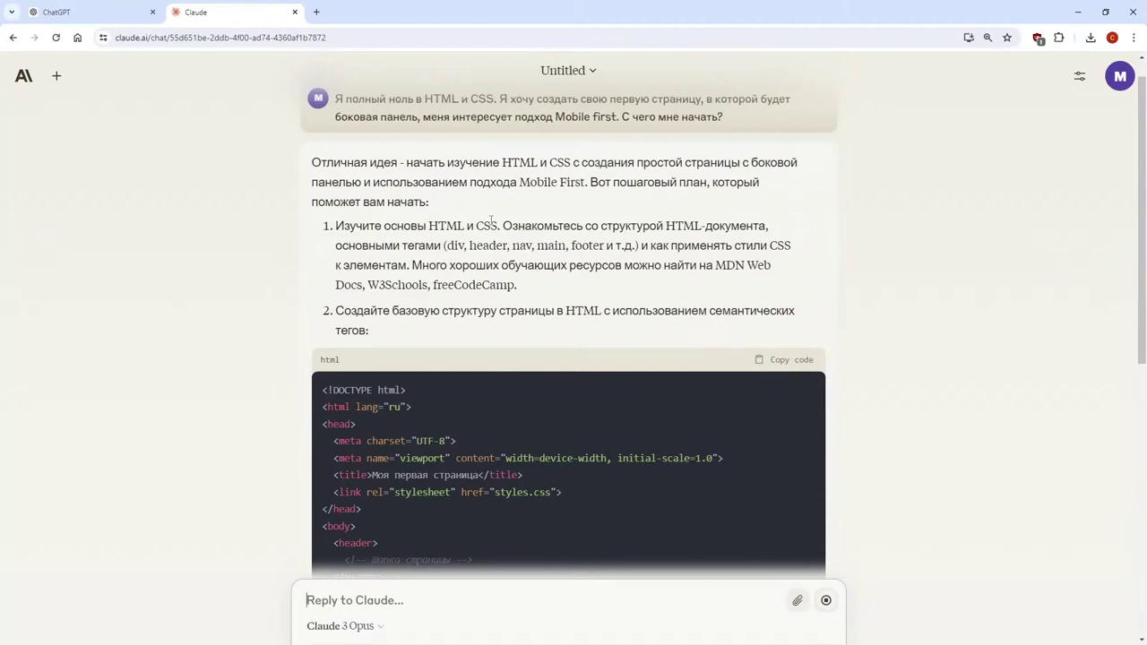
{"action": "scroll", "coordinate": [491, 222], "scroll_direction": "down", "scroll_amount": 2}
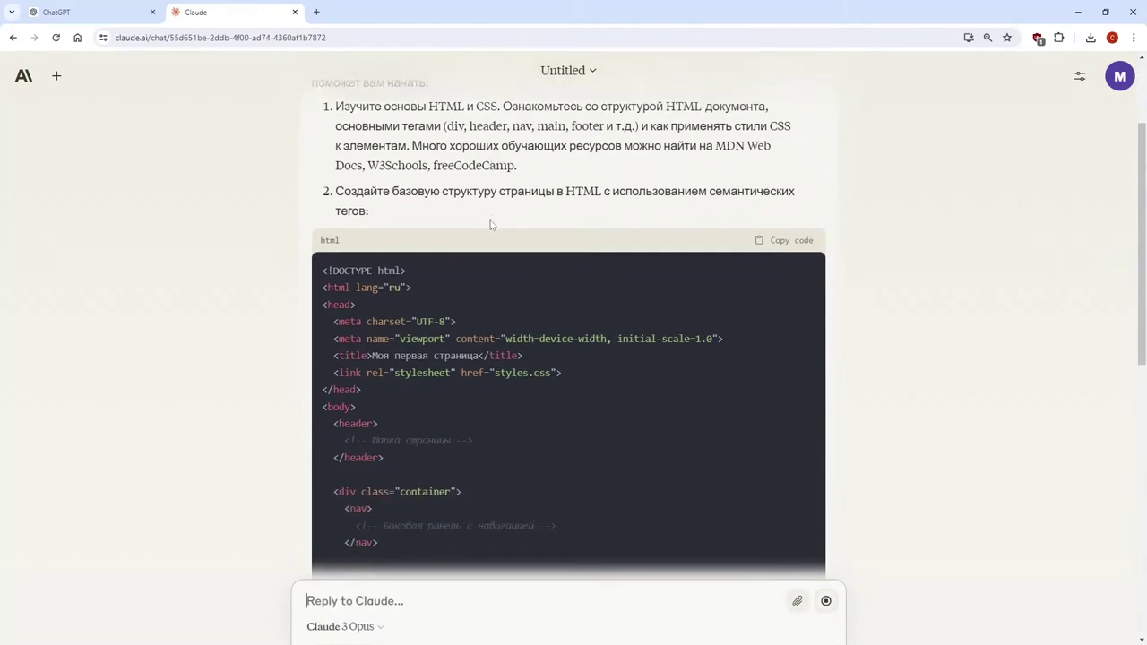
{"action": "scroll", "coordinate": [490, 225], "scroll_direction": "down", "scroll_amount": 7}
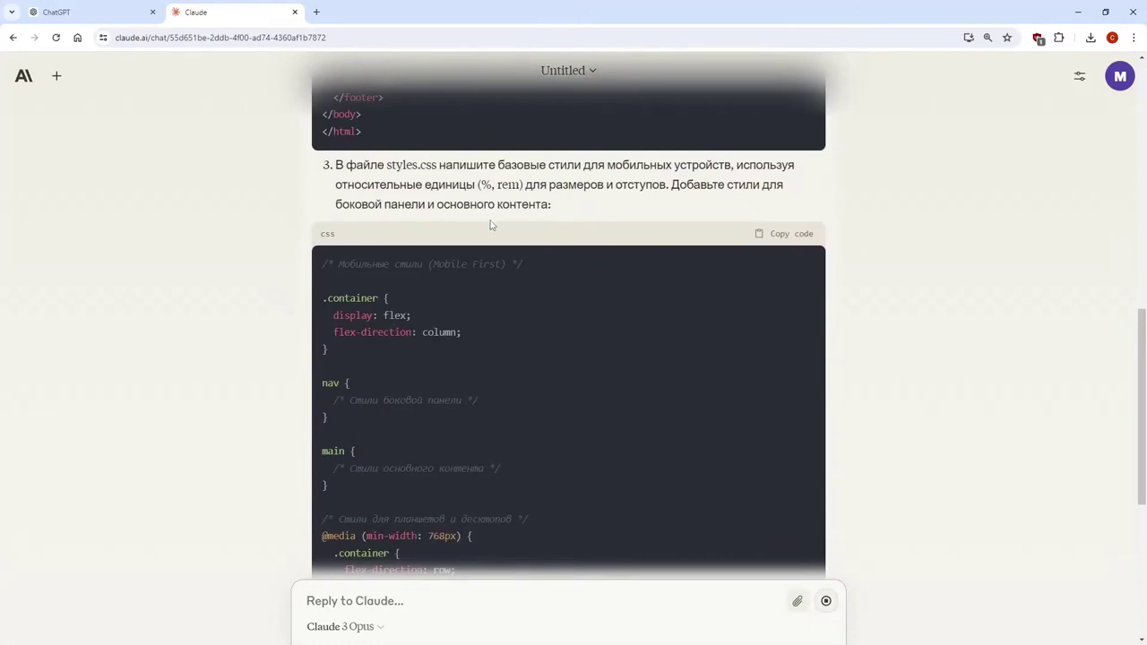
{"action": "scroll", "coordinate": [490, 225], "scroll_direction": "down", "scroll_amount": 5}
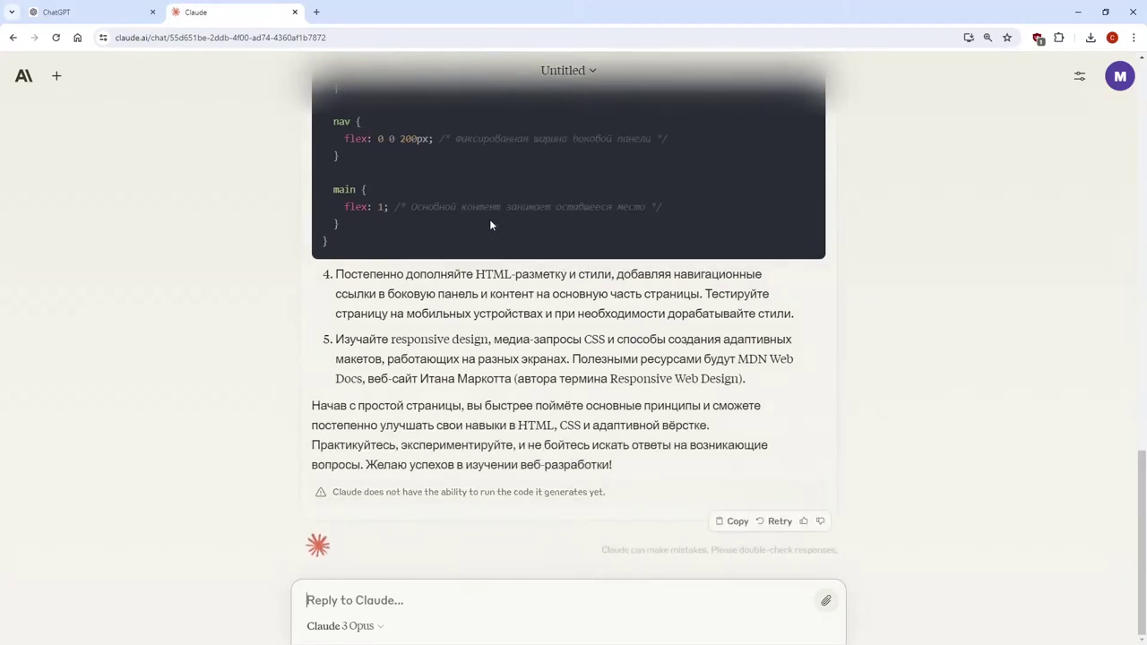
{"action": "scroll", "coordinate": [489, 216], "scroll_direction": "up", "scroll_amount": 3}
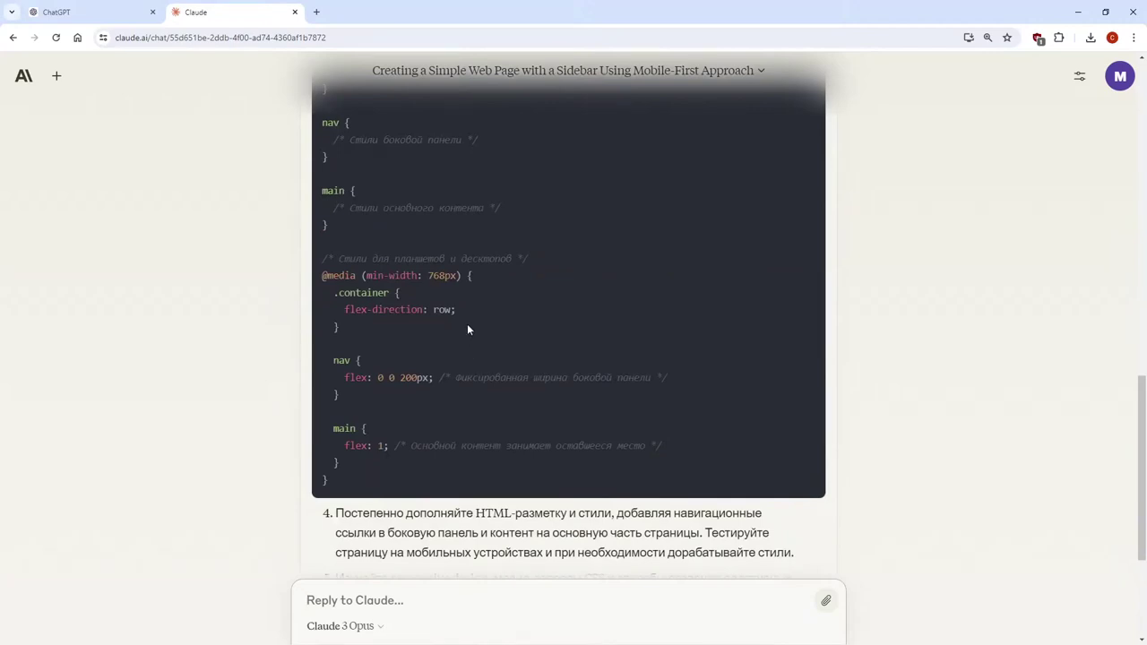
{"action": "scroll", "coordinate": [467, 324], "scroll_direction": "up", "scroll_amount": 10}
{"action": "scroll", "coordinate": [467, 330], "scroll_direction": "up", "scroll_amount": 2}
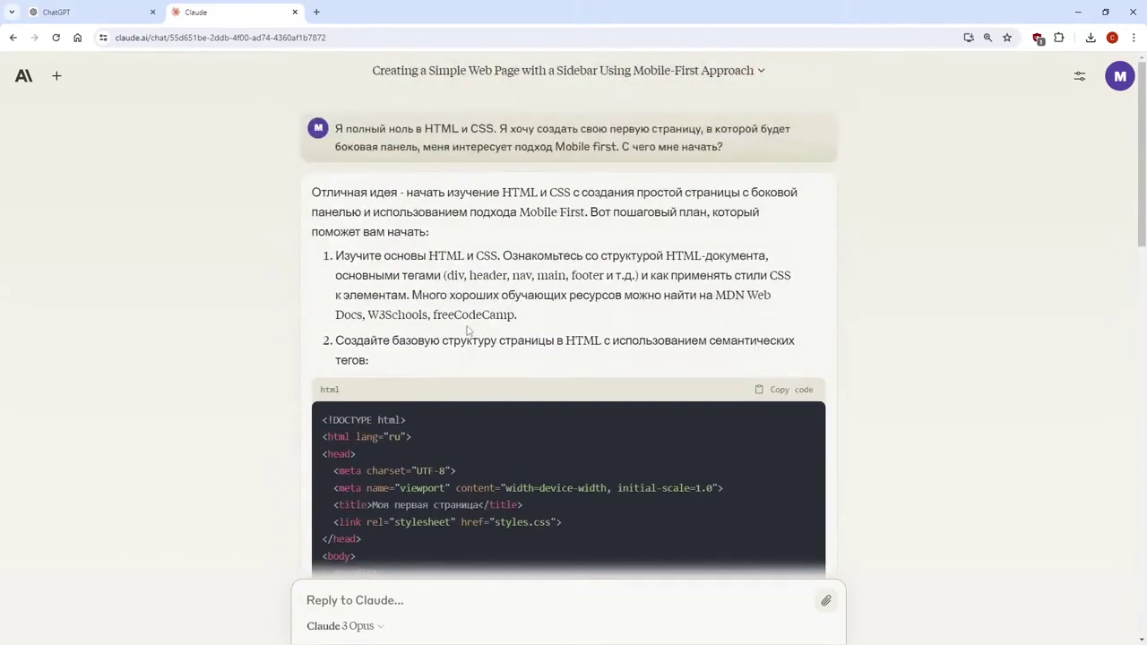
{"action": "scroll", "coordinate": [467, 330], "scroll_direction": "down", "scroll_amount": 5}
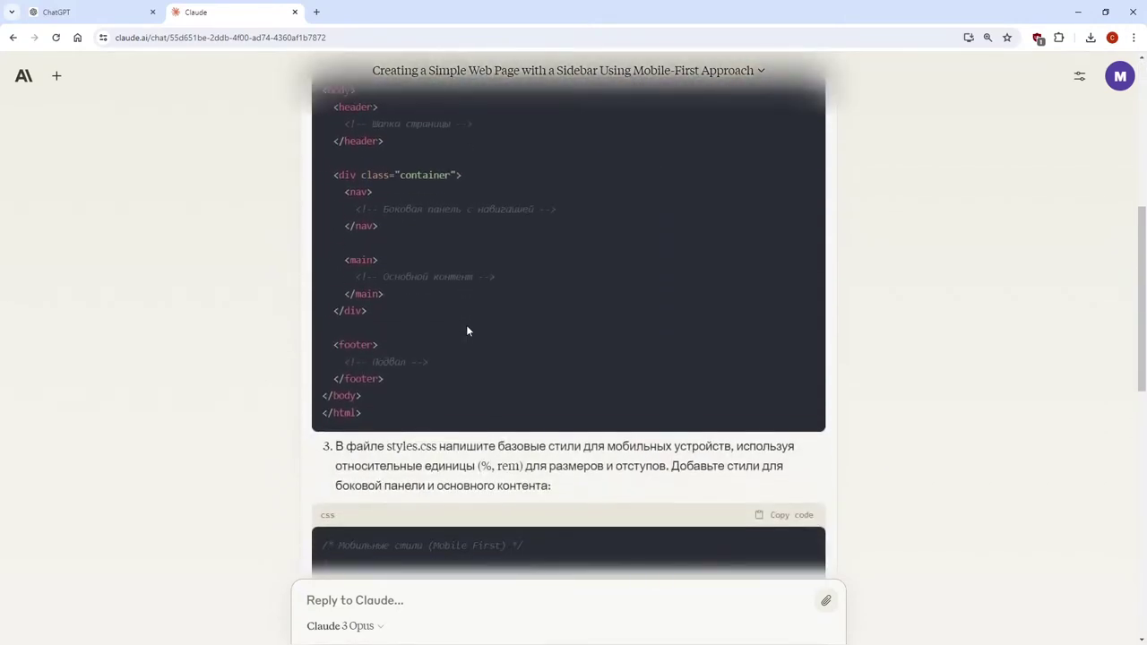
{"action": "scroll", "coordinate": [466, 331], "scroll_direction": "down", "scroll_amount": 1}
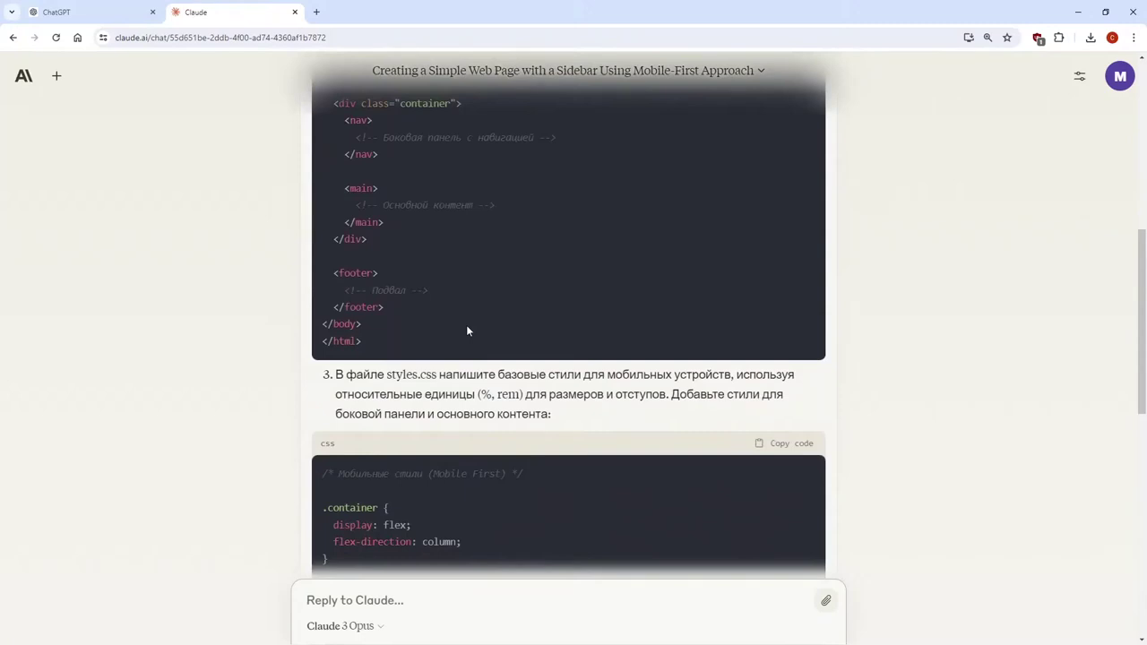
{"action": "scroll", "coordinate": [466, 331], "scroll_direction": "down", "scroll_amount": 2}
{"action": "scroll", "coordinate": [466, 331], "scroll_direction": "down", "scroll_amount": 2}
{"action": "scroll", "coordinate": [466, 330], "scroll_direction": "down", "scroll_amount": 1}
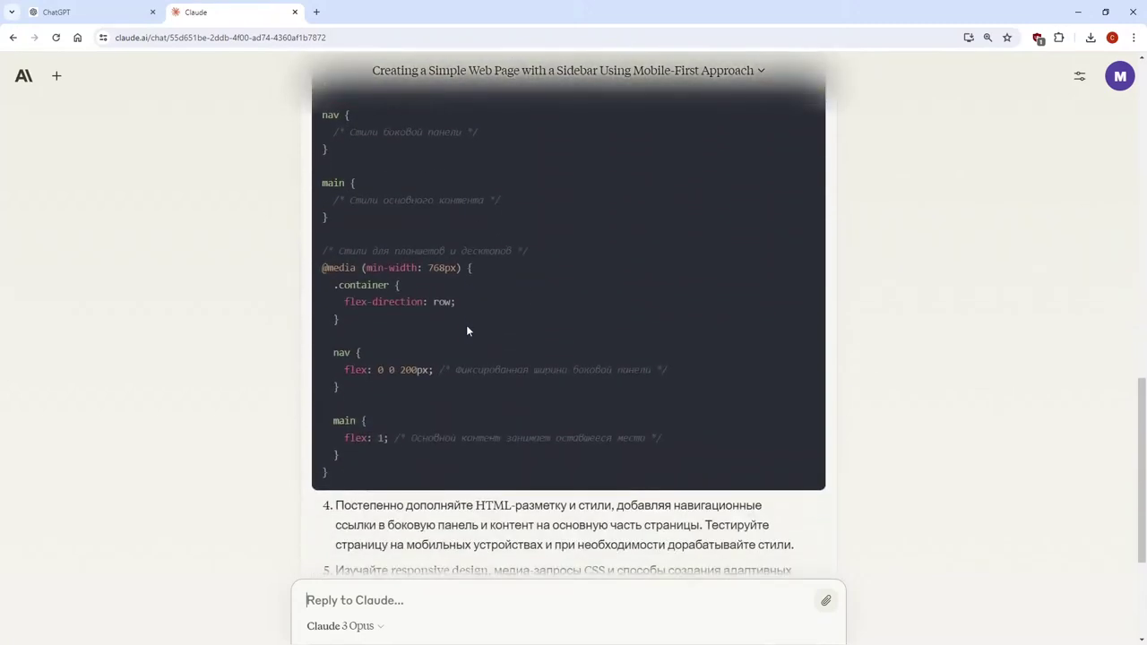
{"action": "scroll", "coordinate": [466, 330], "scroll_direction": "down", "scroll_amount": 3}
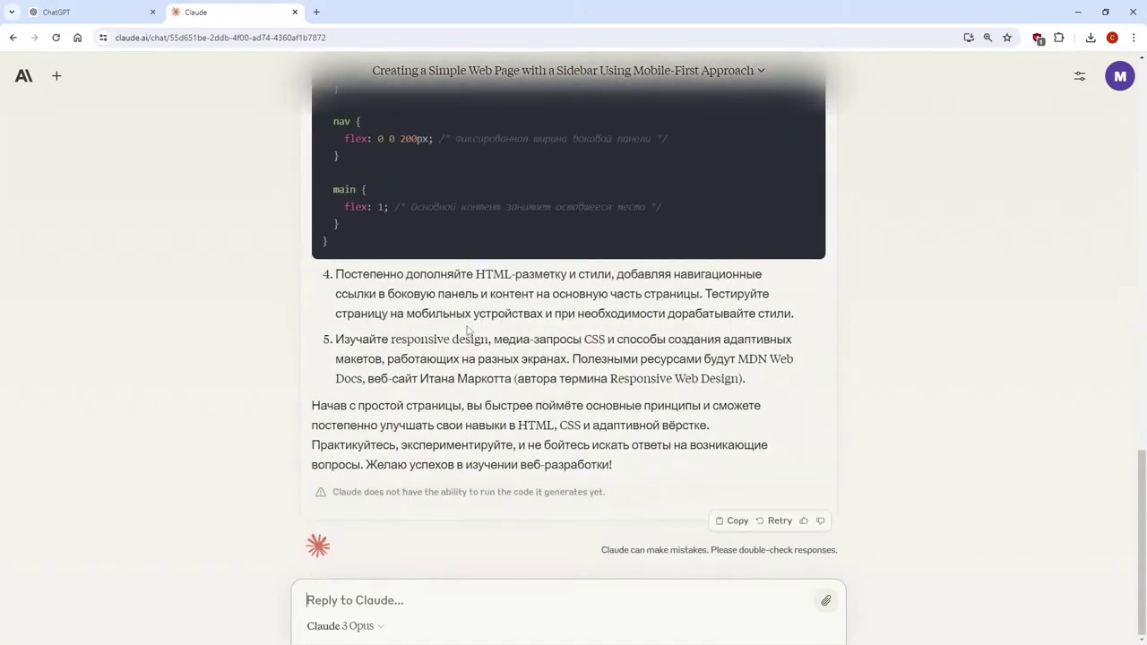
{"action": "left_click", "coordinate": [386, 596]}
{"action": "type", "text": "Расскажи, к"}
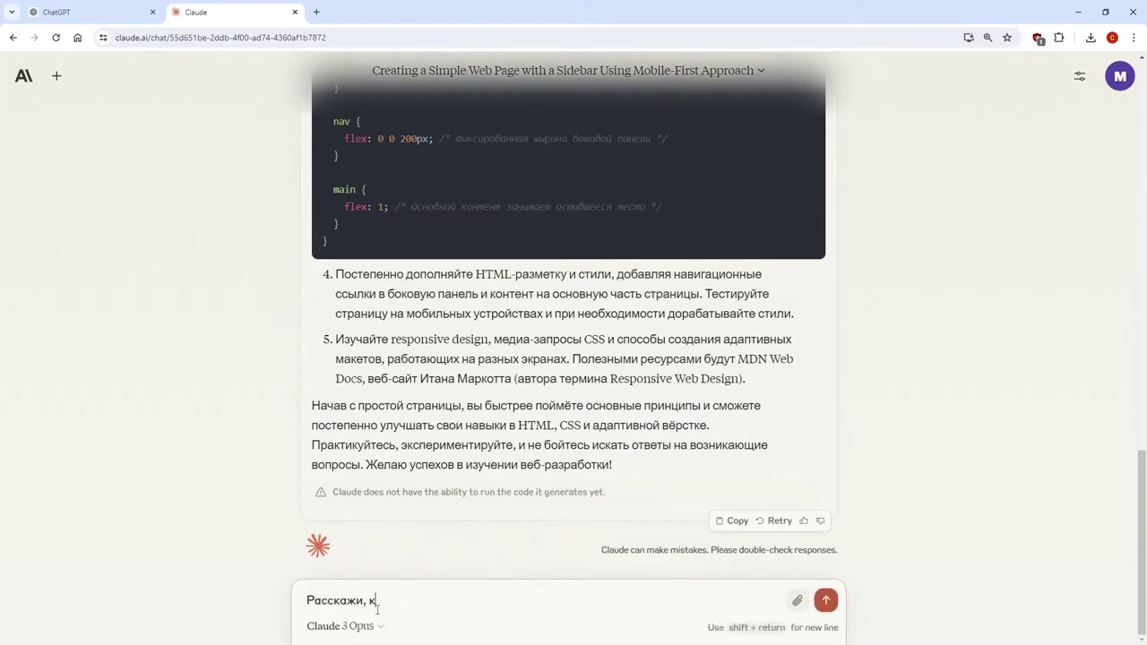
{"action": "type", "text": "а"}
{"action": "key", "text": "BackSpace"}
{"action": "key", "text": "BackSpace"}
{"action": "key", "text": "BackSpace"}
{"action": "key", "text": "BackSpace"}
{"action": "key", "text": "BackSpace"}
{"action": "key", "text": "BackSpace"}
{"action": "key", "text": "BackSpace"}
{"action": "key", "text": "BackSpace"}
{"action": "key", "text": "BackSpace"}
{"action": "key", "text": "BackSpace"}
{"action": "key", "text": "BackSpace"}
{"action": "key", "text": "BackSpace"}
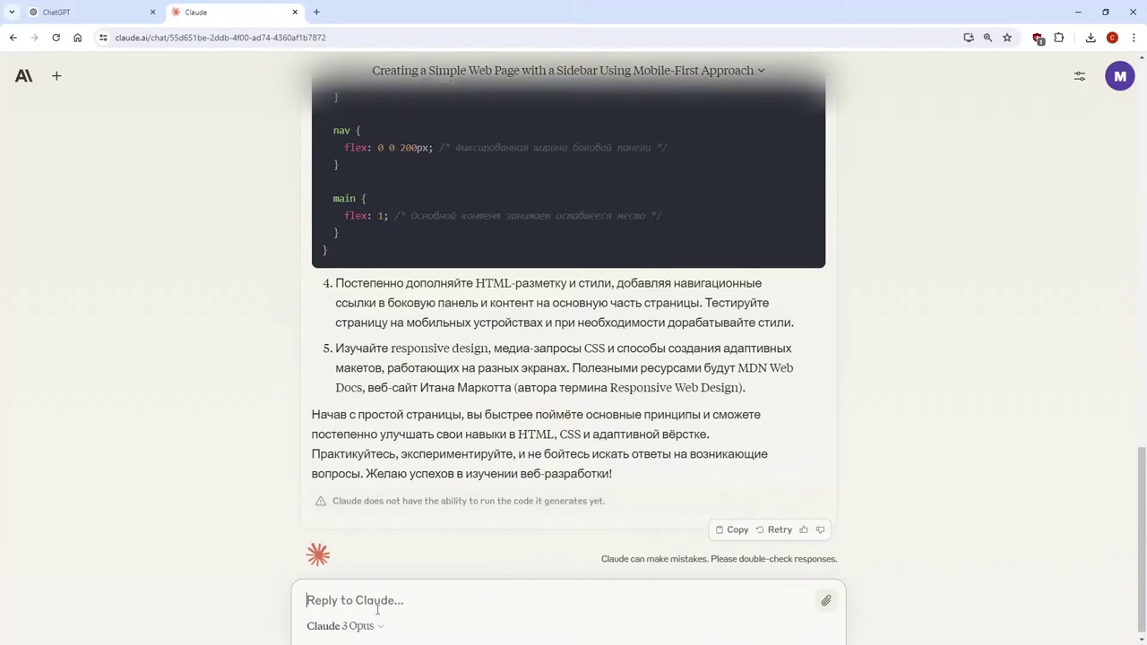
Send the message "Ты можешь мне придумать минимальные (самые простые) проекты, вроде "Привет мир", на которых я могу постепенно учиться и освоить верстку CSS"
{"action": "type", "text": "Ты можешь мне "}
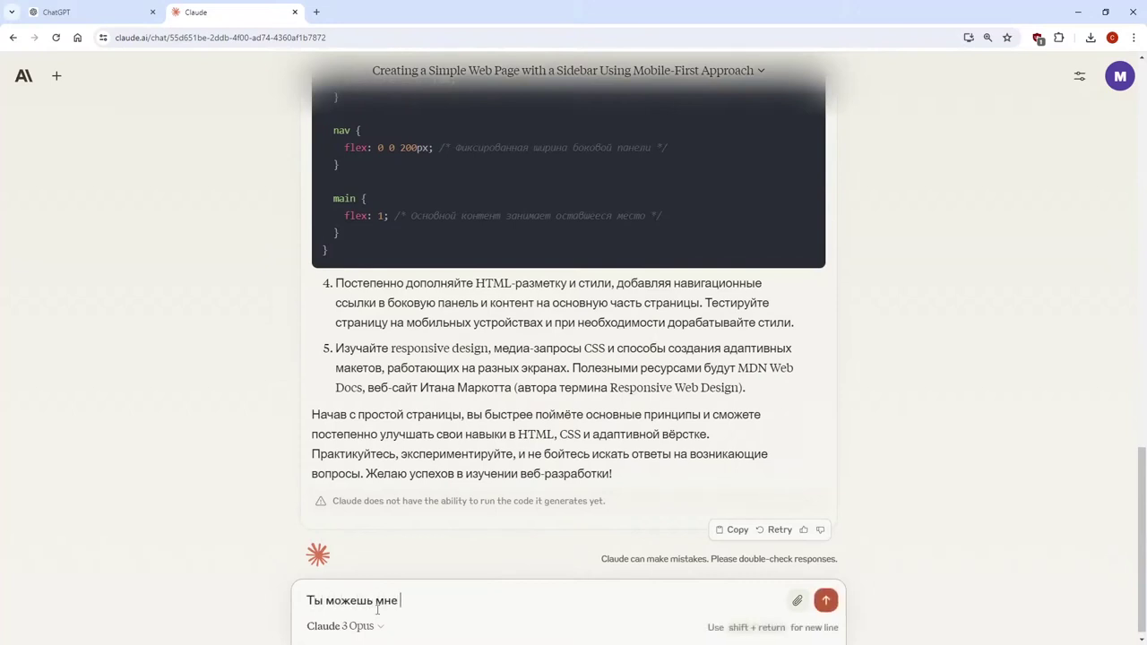
{"action": "type", "text": "придумать минимальные п"}
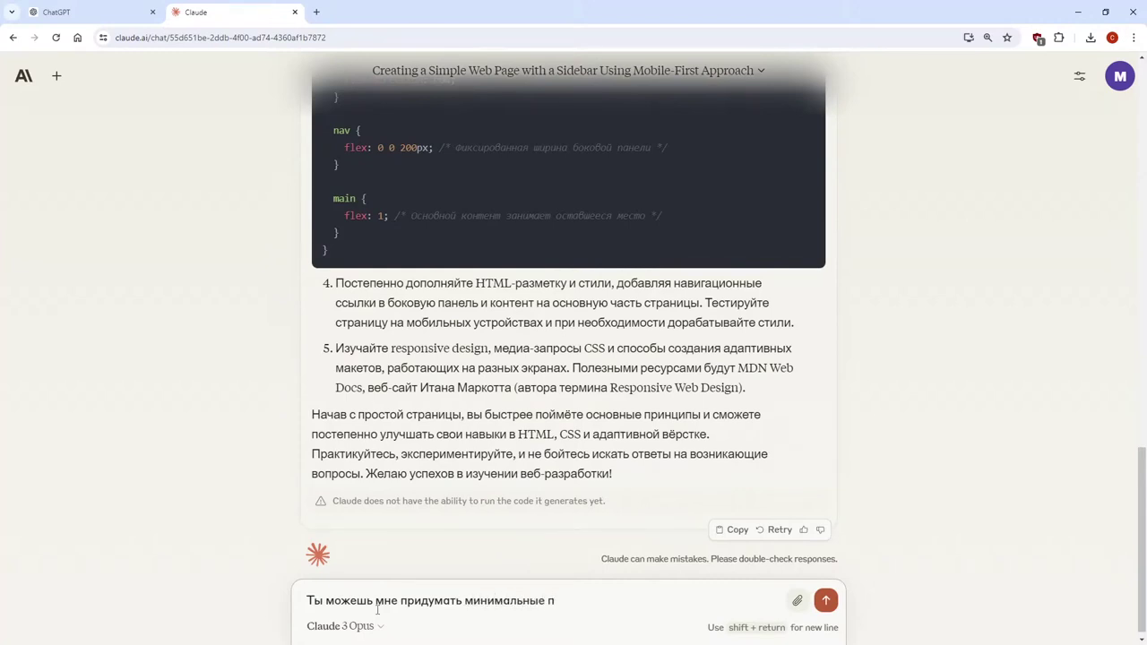
{"action": "type", "text": "р(самые простые) проект"}
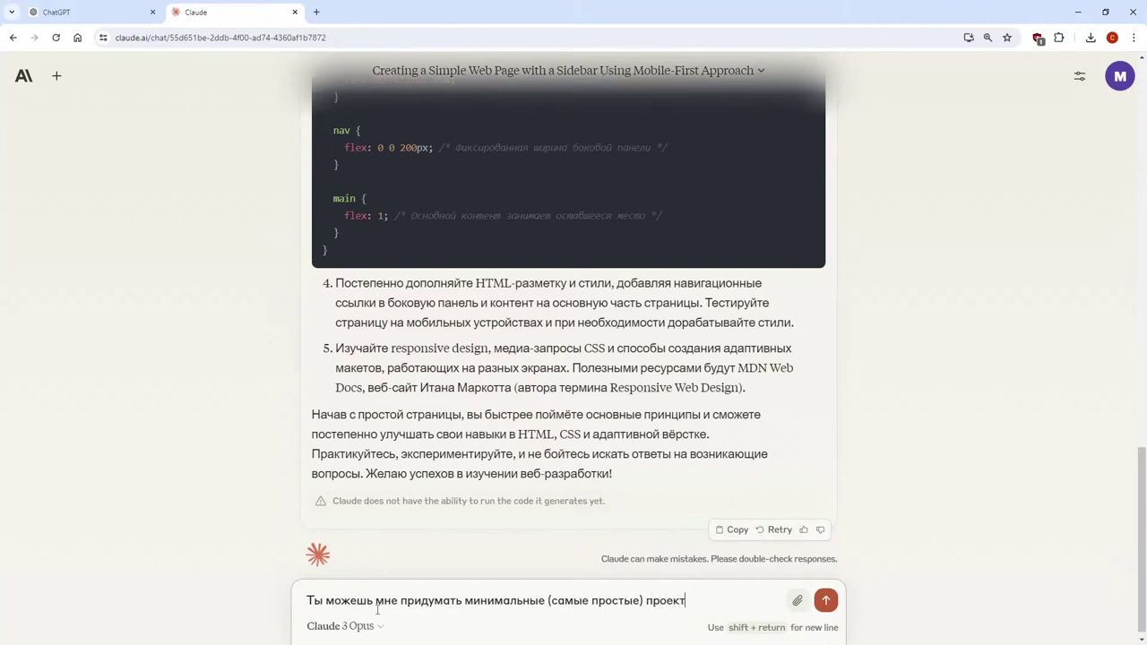
{"action": "type", "text": "ы, вроде \"Привет"}
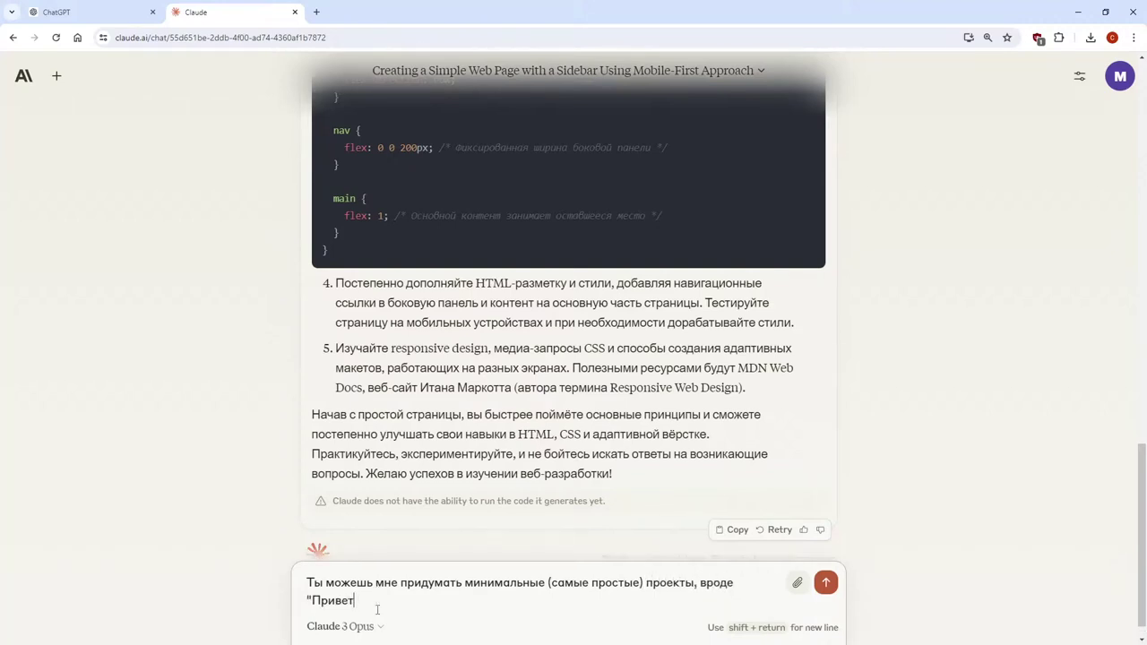
{"action": "type", "text": " мир\", на которых я могу постепенн"}
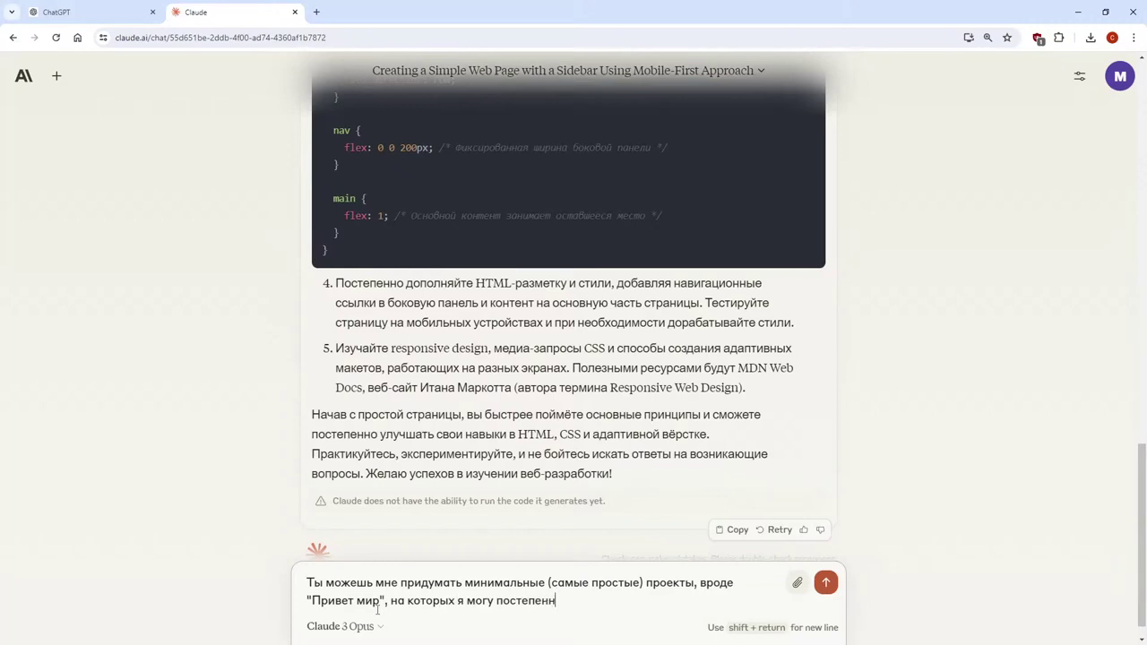
{"action": "type", "text": "о учиться и освоить верст"}
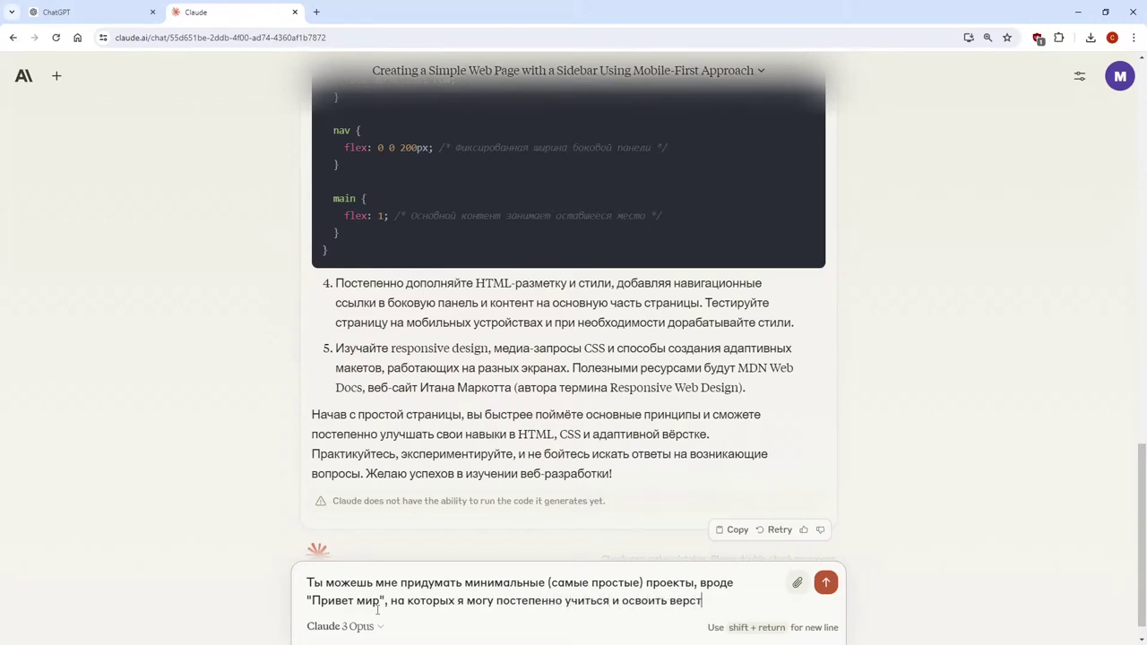
{"action": "type", "text": "ку CSS"}
{"action": "key", "text": "Return"}
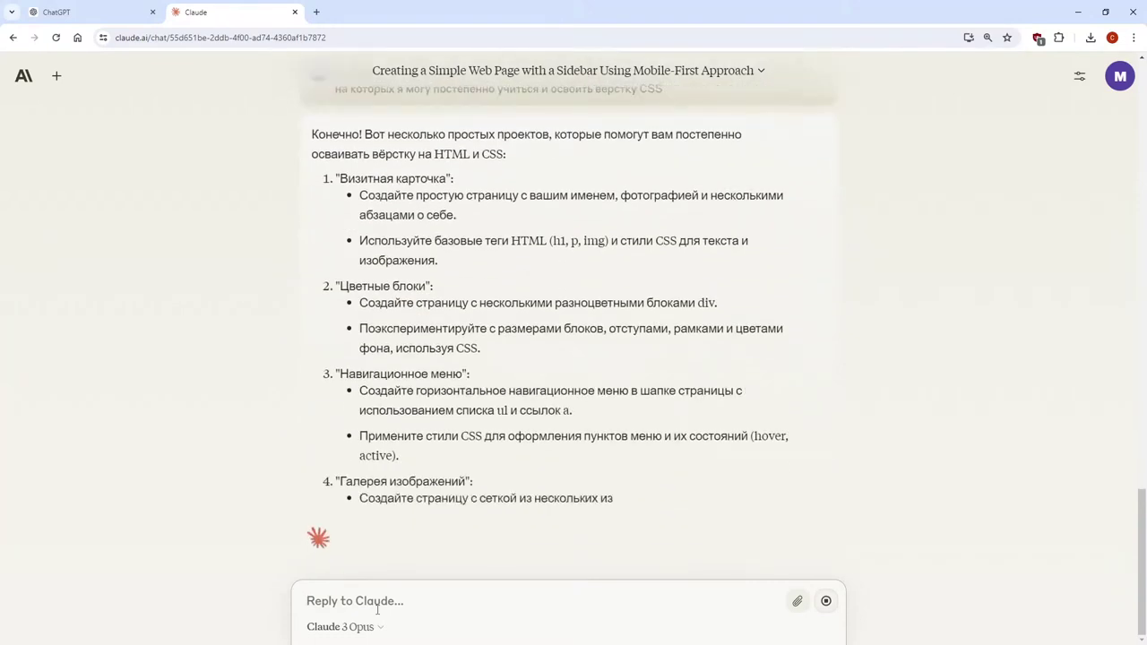
Send Claude the message "Помоги мне ПО ШАГАМ создать проект цветные блоки? с чего начать?"
{"action": "scroll", "coordinate": [387, 575], "scroll_direction": "up", "scroll_amount": 2}
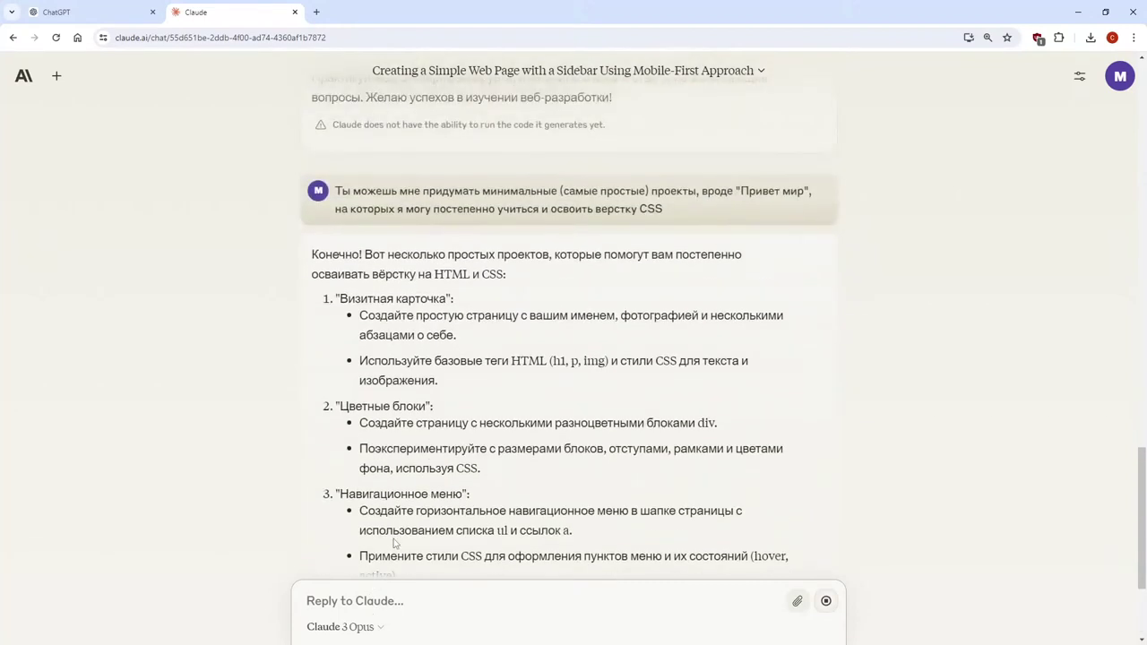
{"action": "scroll", "coordinate": [393, 543], "scroll_direction": "down", "scroll_amount": 3}
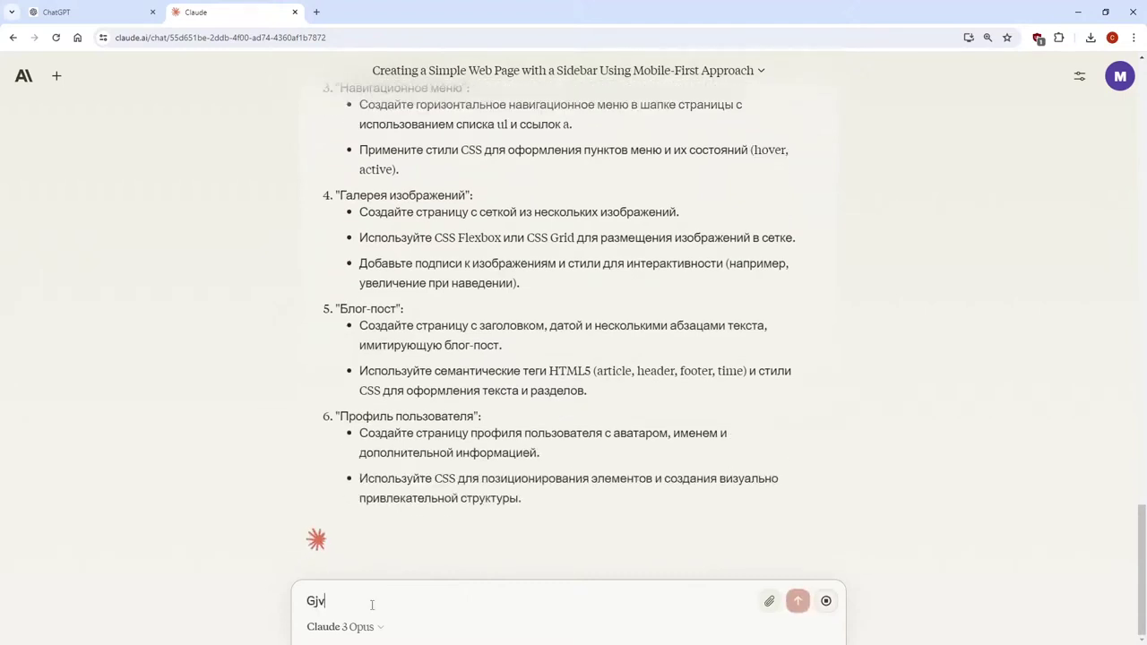
{"action": "type", "text": "Помоги мне "}
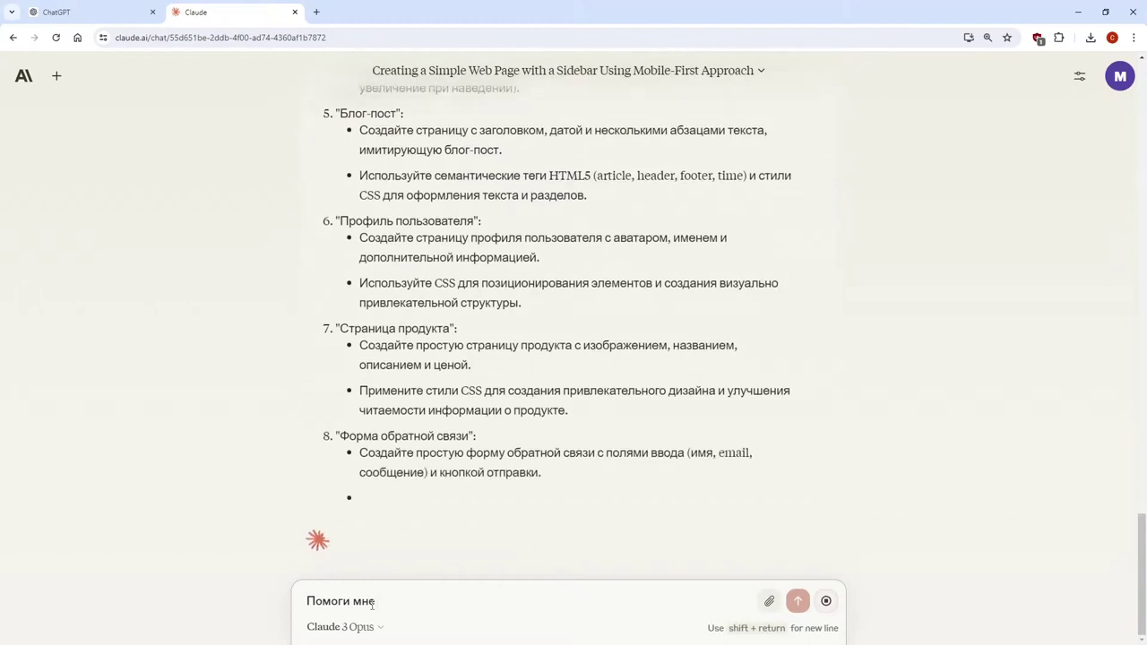
{"action": "type", "text": "ПО ШАГАМ"}
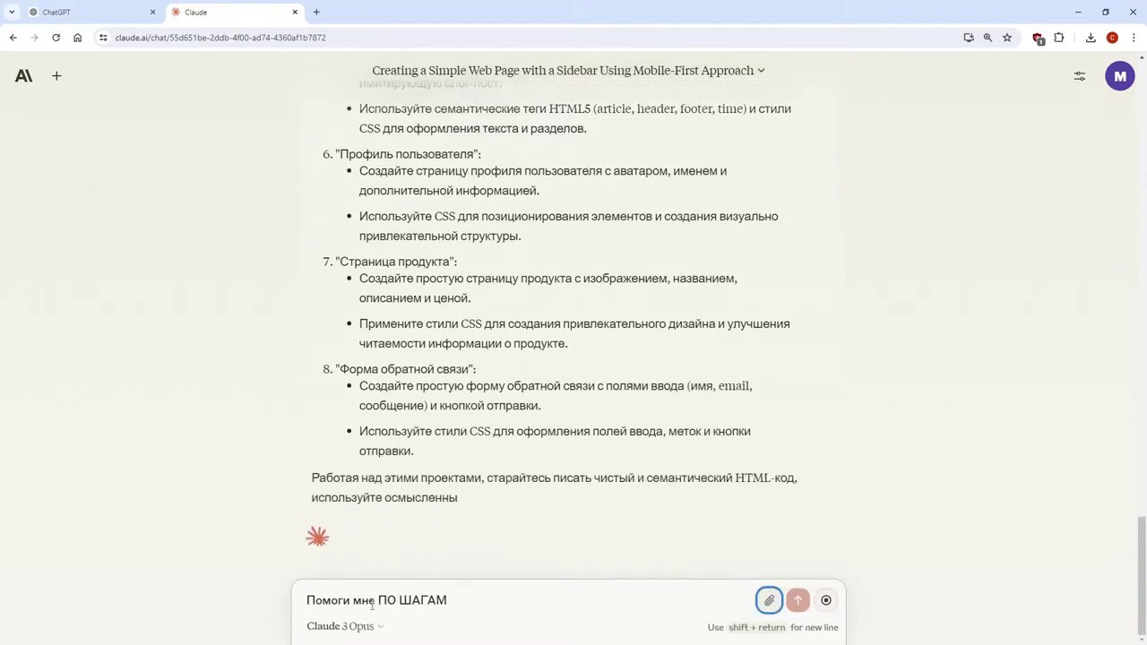
{"action": "left_click", "coordinate": [505, 604]}
{"action": "type", "text": "создат"}
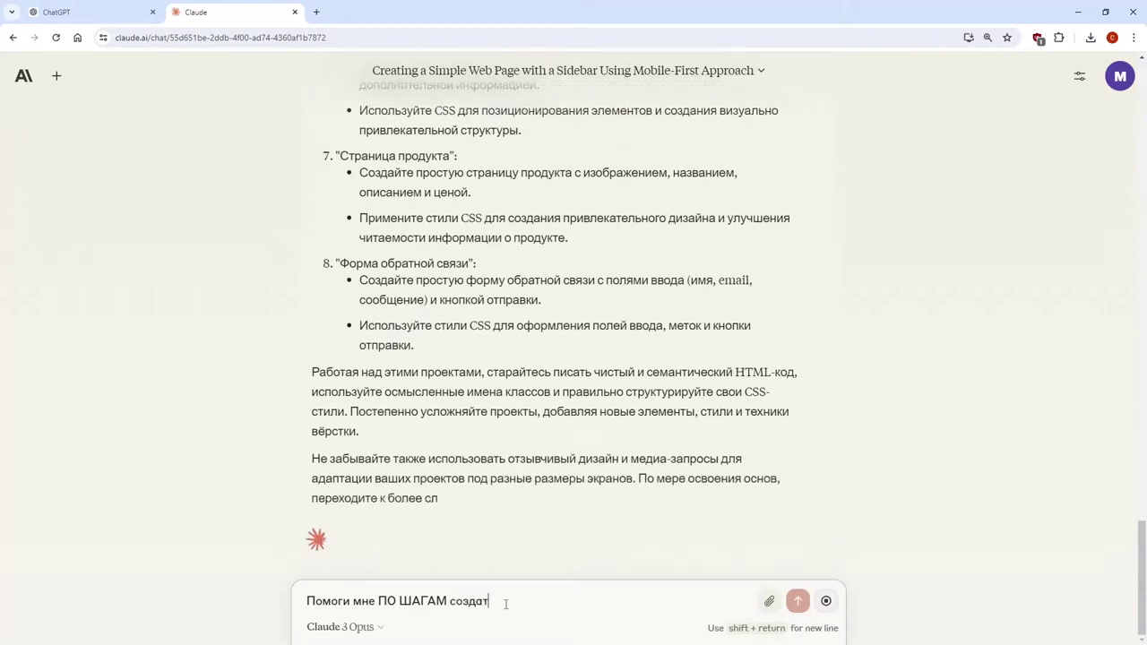
{"action": "type", "text": "ь прое"}
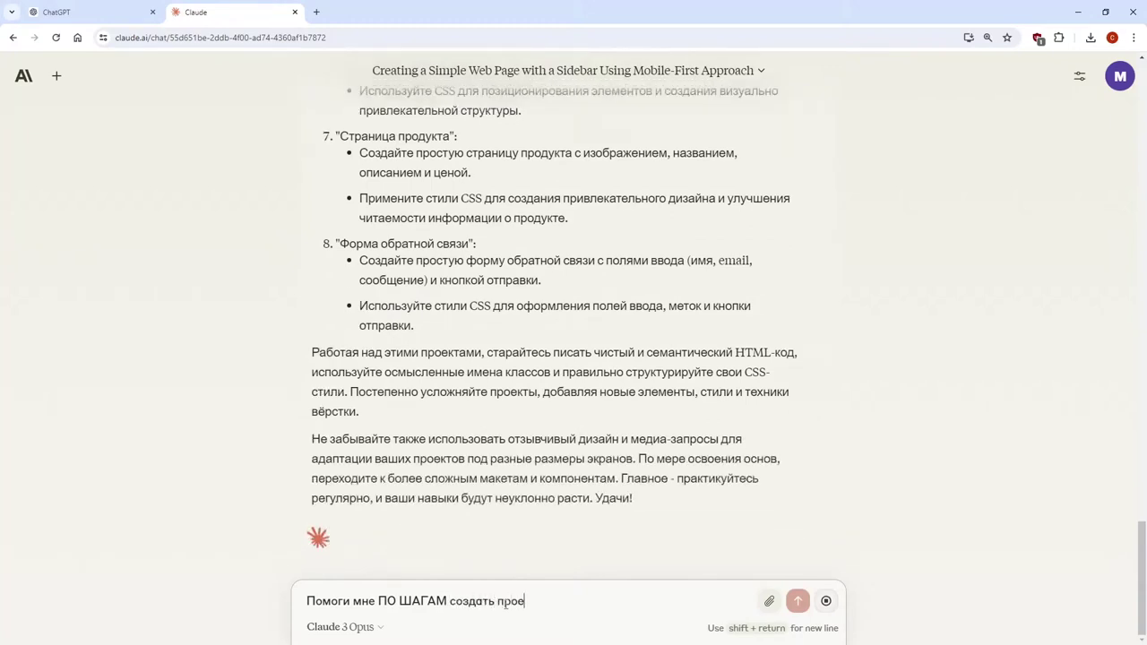
{"action": "type", "text": "кт цев"}
{"action": "key", "text": "BackSpace"}
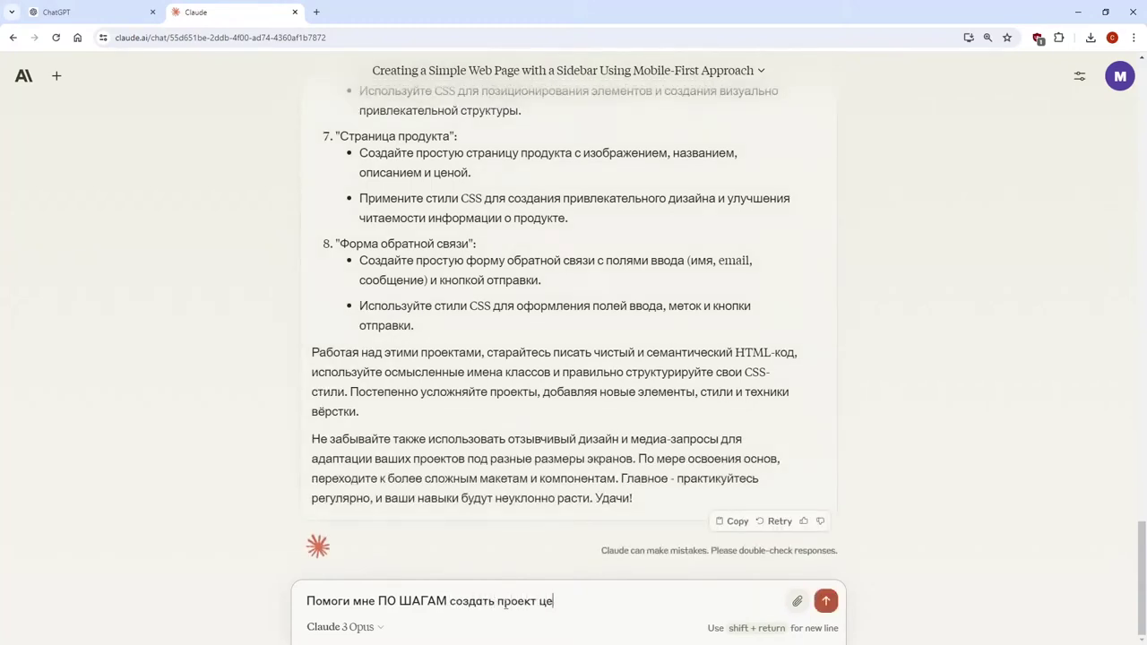
{"action": "type", "text": "твы"}
{"action": "key", "text": "BackSpace"}
{"action": "type", "text": "ные блоки? с чего начать?"}
{"action": "key", "text": "Return"}
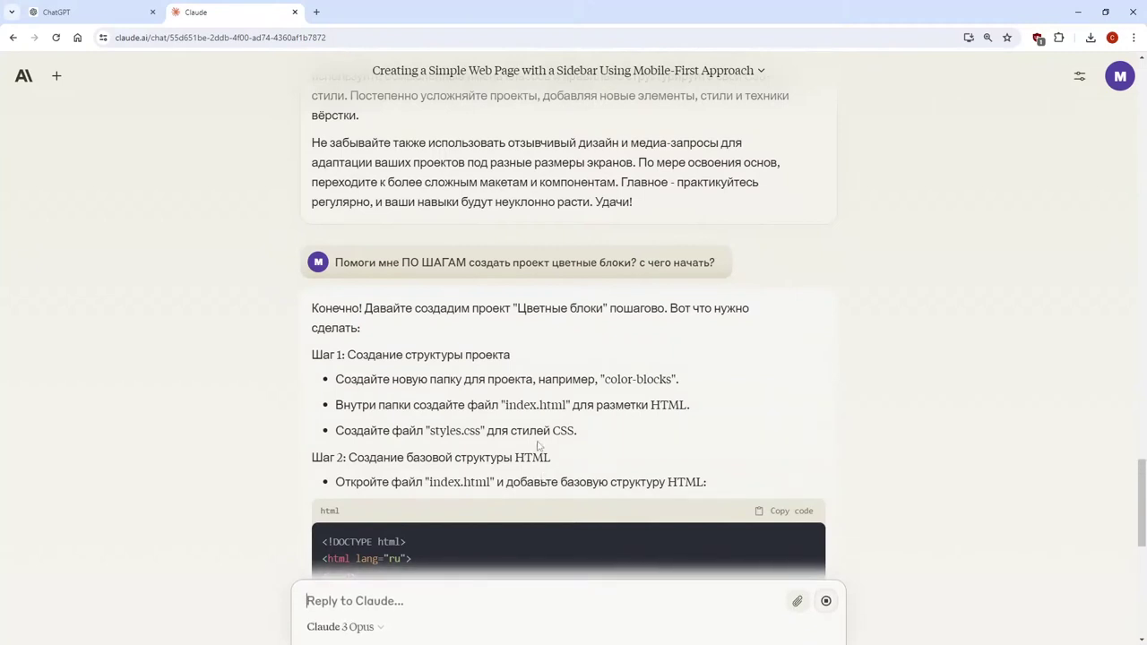
Read Claude's step-by-step instructions for the "Цветные блоки" project, from the file structure through the HTML and CSS code to the closing advice
{"action": "scroll", "coordinate": [538, 445], "scroll_direction": "down", "scroll_amount": 2}
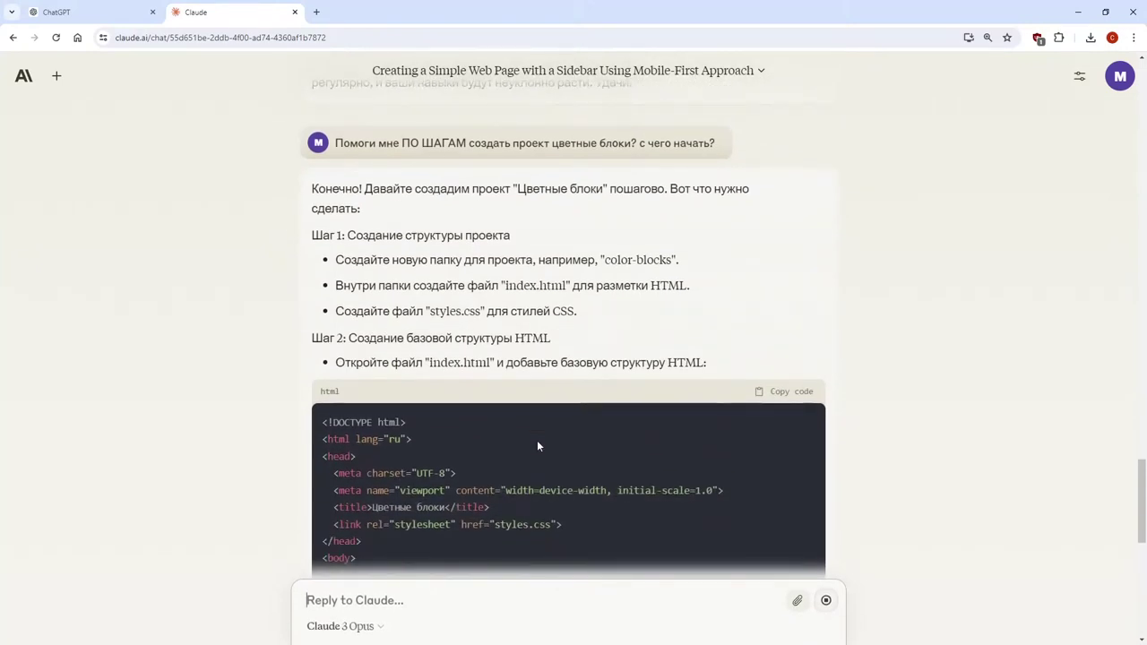
{"action": "scroll", "coordinate": [543, 430], "scroll_direction": "down", "scroll_amount": 4}
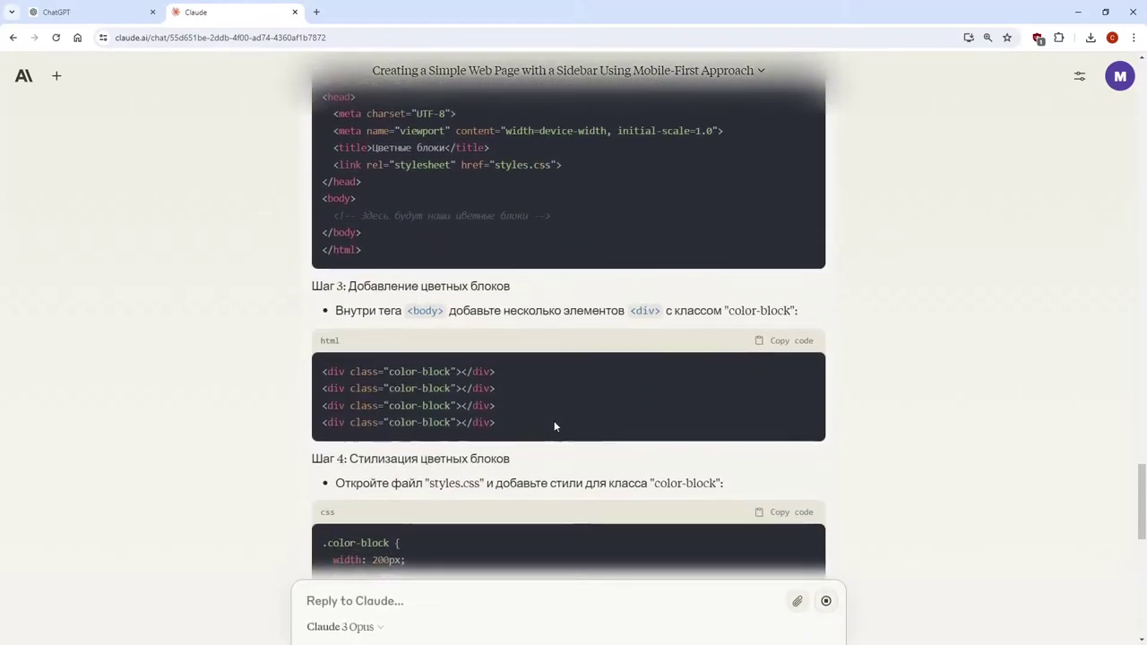
{"action": "scroll", "coordinate": [586, 435], "scroll_direction": "down", "scroll_amount": 2}
{"action": "scroll", "coordinate": [586, 439], "scroll_direction": "down", "scroll_amount": 1}
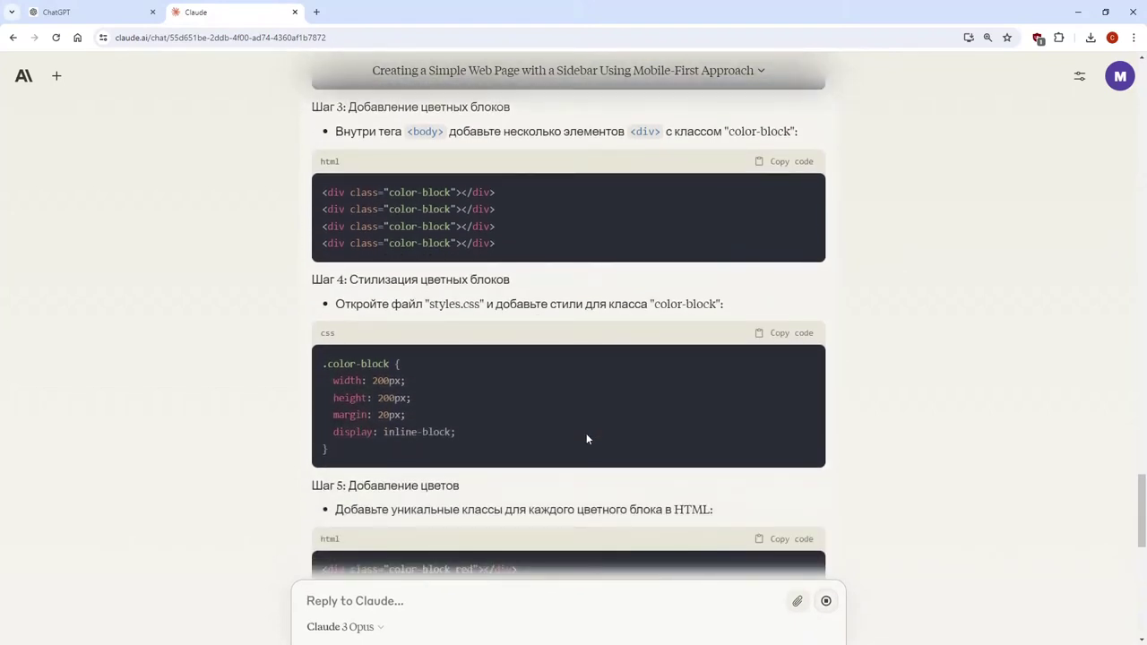
{"action": "scroll", "coordinate": [586, 433], "scroll_direction": "down", "scroll_amount": 3}
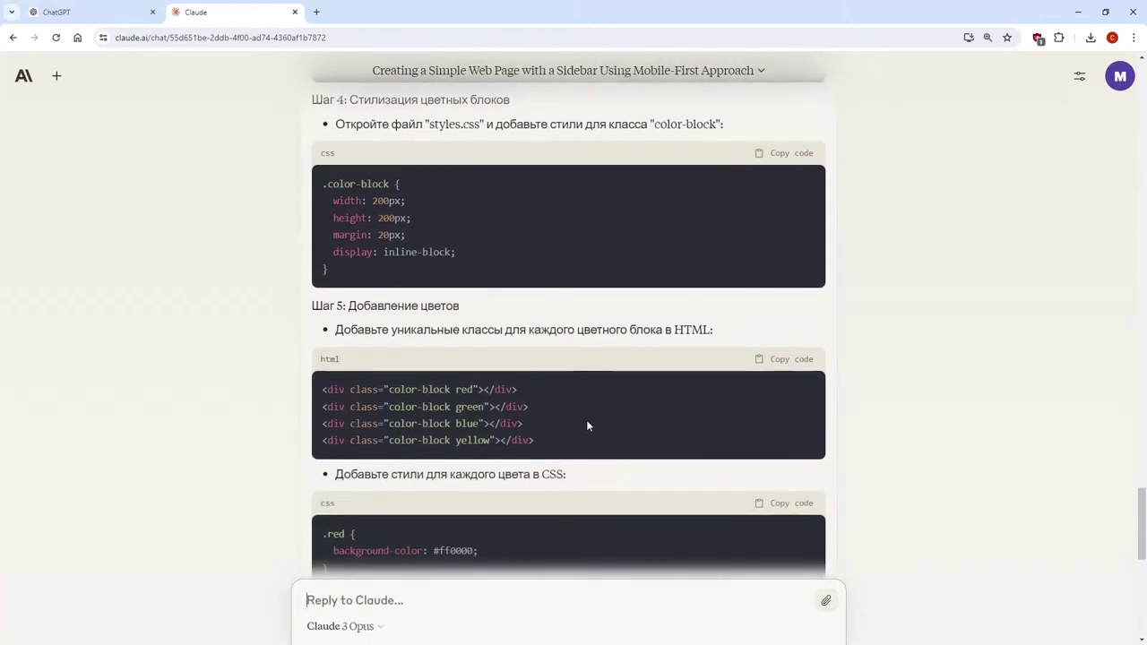
{"action": "scroll", "coordinate": [587, 425], "scroll_direction": "down", "scroll_amount": 5}
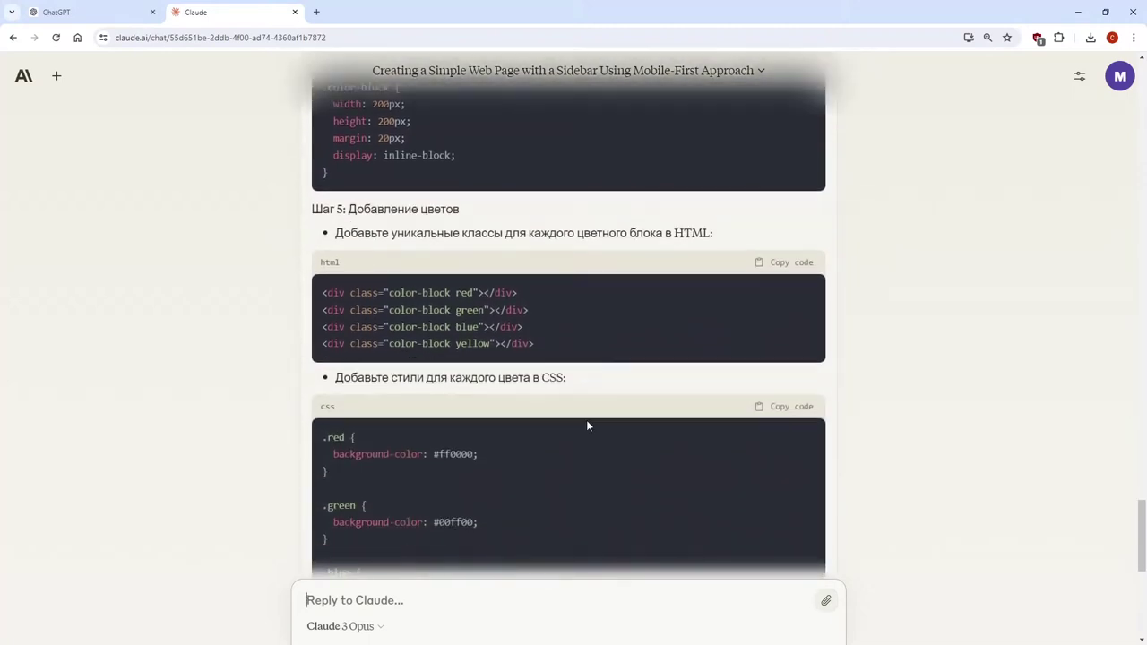
{"action": "scroll", "coordinate": [591, 419], "scroll_direction": "down", "scroll_amount": 3}
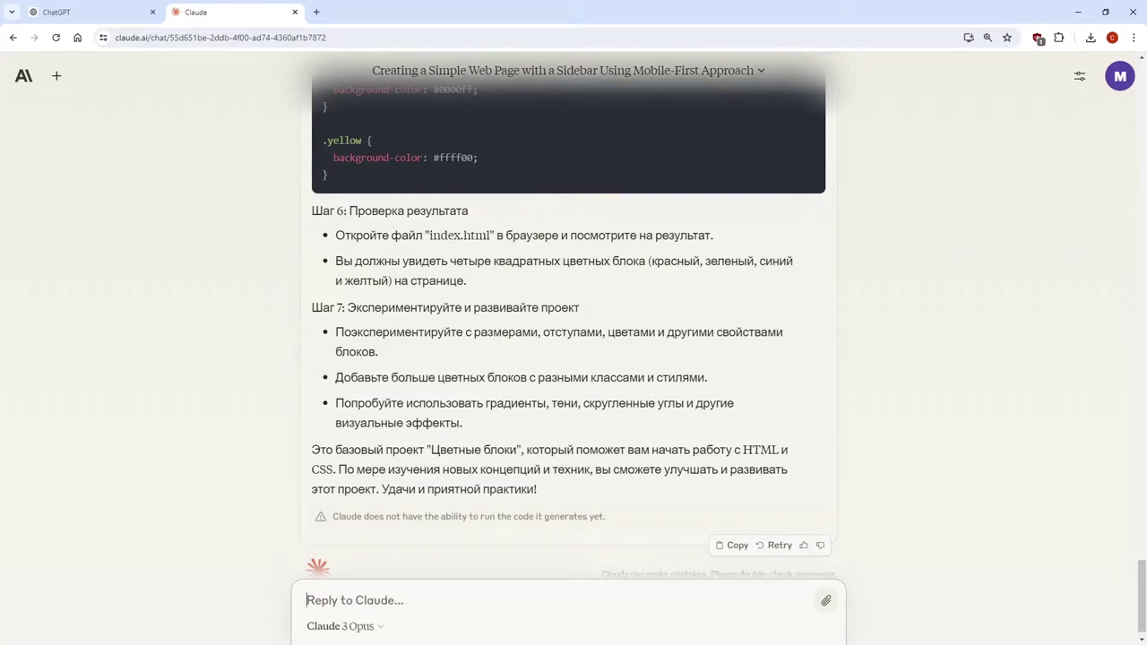
Copy the full opening prompt of the Claude chat, which asks how to start a mobile-first page with a sidebar
{"action": "scroll", "coordinate": [540, 241], "scroll_direction": "up", "scroll_amount": 20}
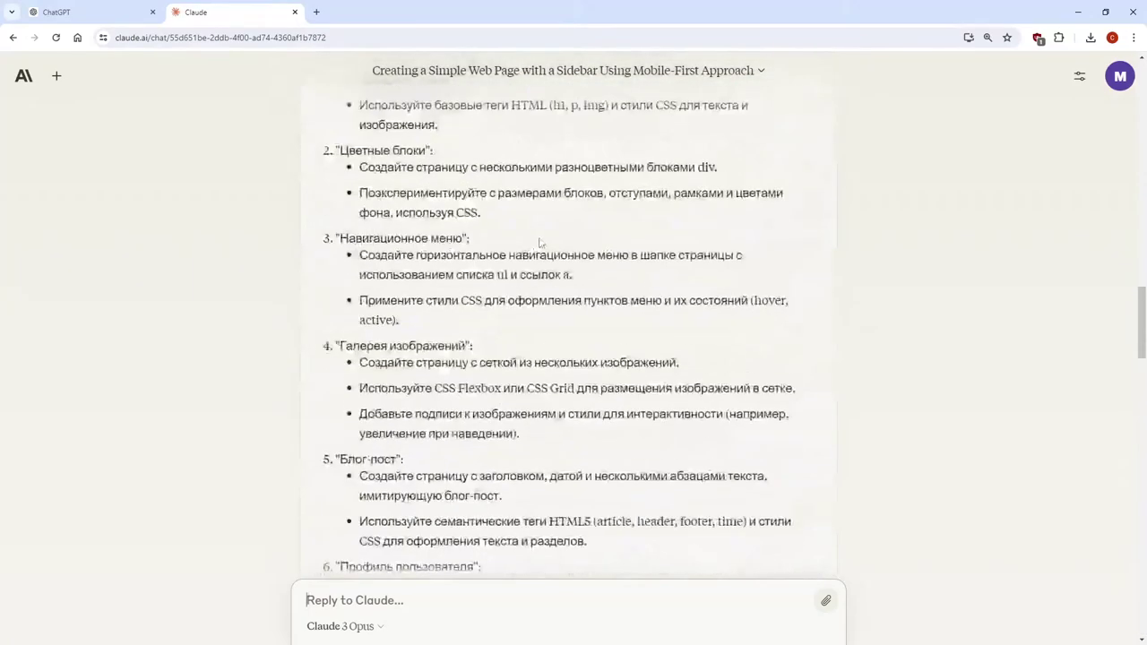
{"action": "scroll", "coordinate": [540, 242], "scroll_direction": "up", "scroll_amount": 20}
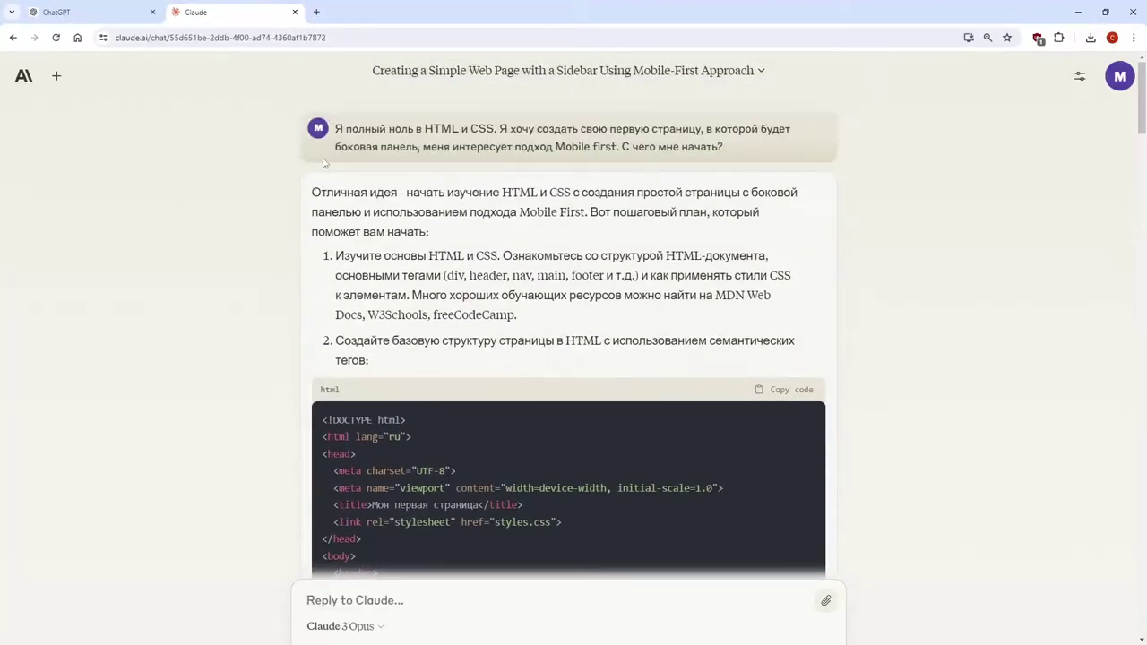
{"action": "left_click_drag", "start_coordinate": [334, 128], "coordinate": [722, 166]}
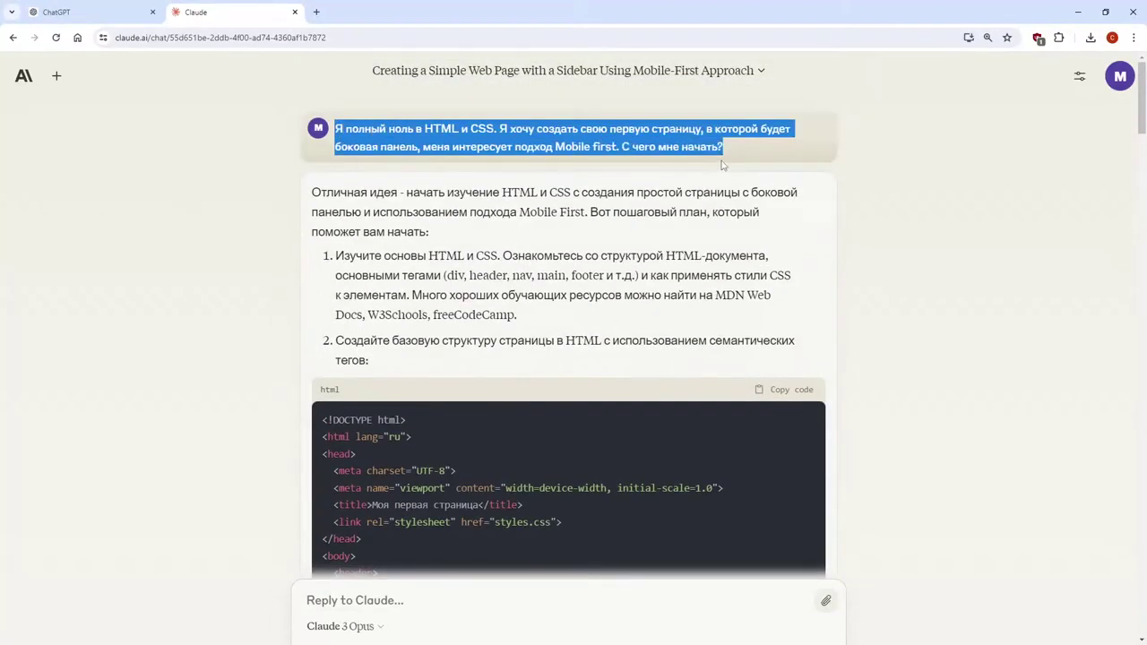
{"action": "right_click", "coordinate": [629, 143]}
{"action": "left_click", "coordinate": [635, 152]}
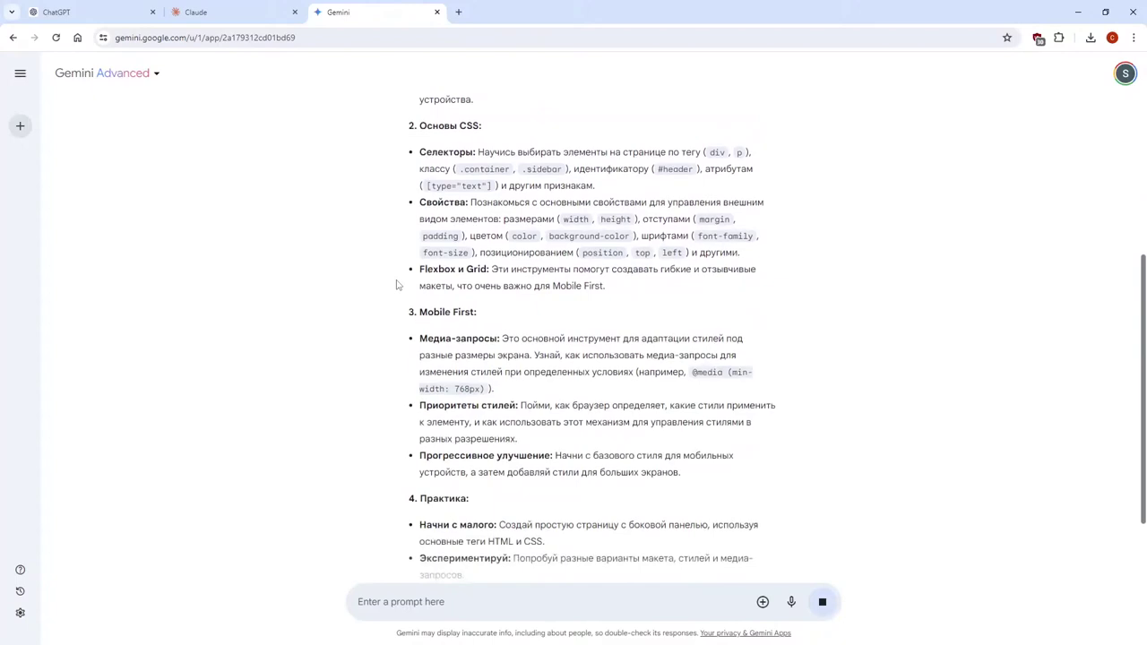
Return from Gemini to the Claude chat and copy the message asking for minimal "Привет мир"-style projects for learning CSS
{"action": "scroll", "coordinate": [397, 285], "scroll_direction": "up", "scroll_amount": 3}
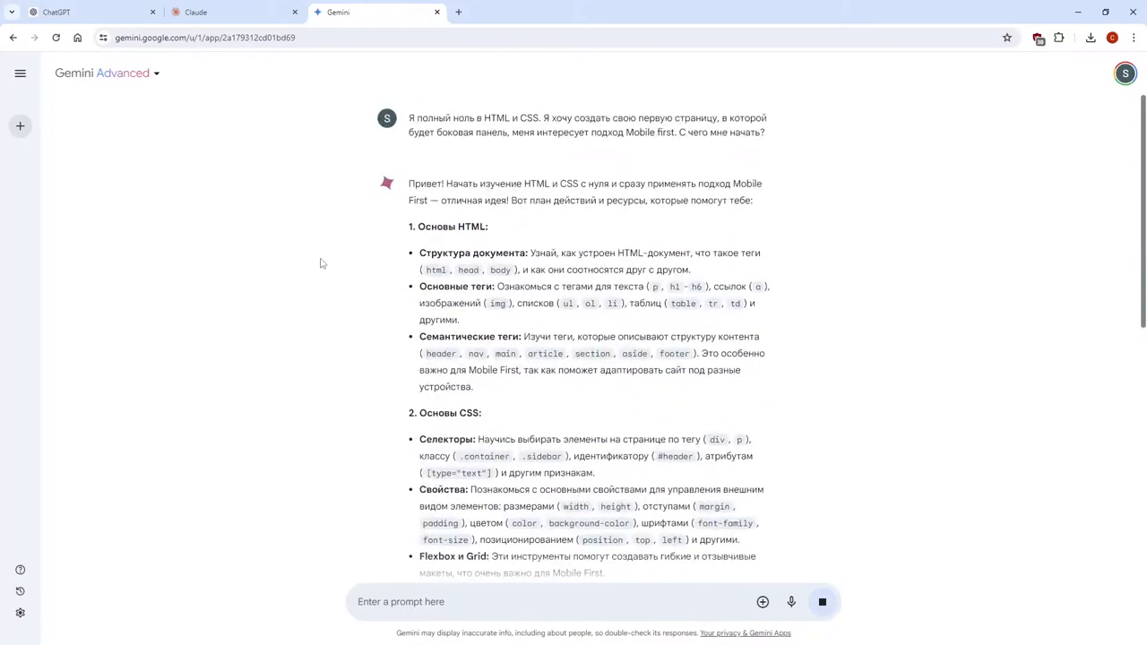
{"action": "left_click", "coordinate": [233, 12]}
{"action": "scroll", "coordinate": [480, 235], "scroll_direction": "down", "scroll_amount": 2}
{"action": "scroll", "coordinate": [480, 231], "scroll_direction": "down", "scroll_amount": 12}
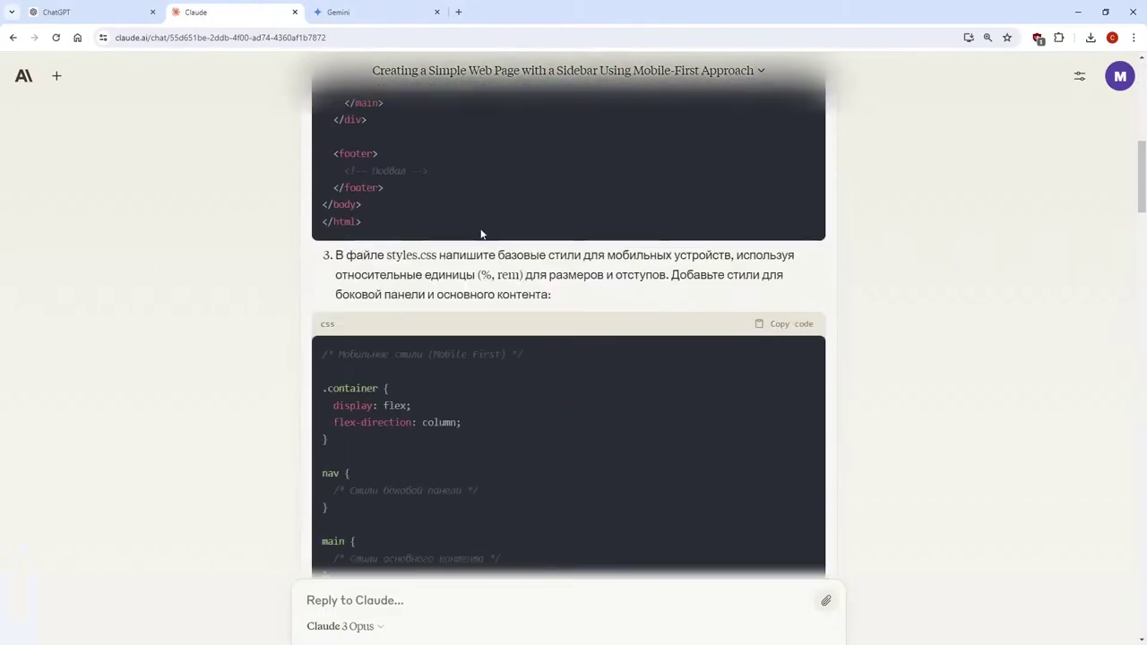
{"action": "scroll", "coordinate": [467, 230], "scroll_direction": "up", "scroll_amount": 1}
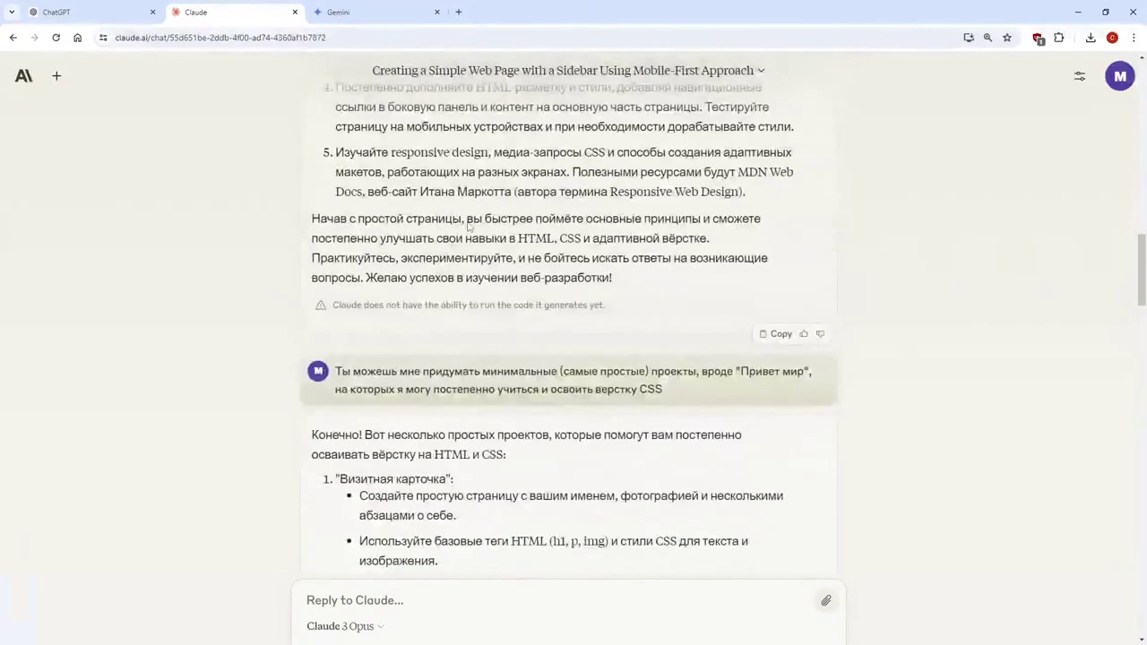
{"action": "scroll", "coordinate": [467, 229], "scroll_direction": "down", "scroll_amount": 3}
{"action": "scroll", "coordinate": [467, 229], "scroll_direction": "up", "scroll_amount": 2}
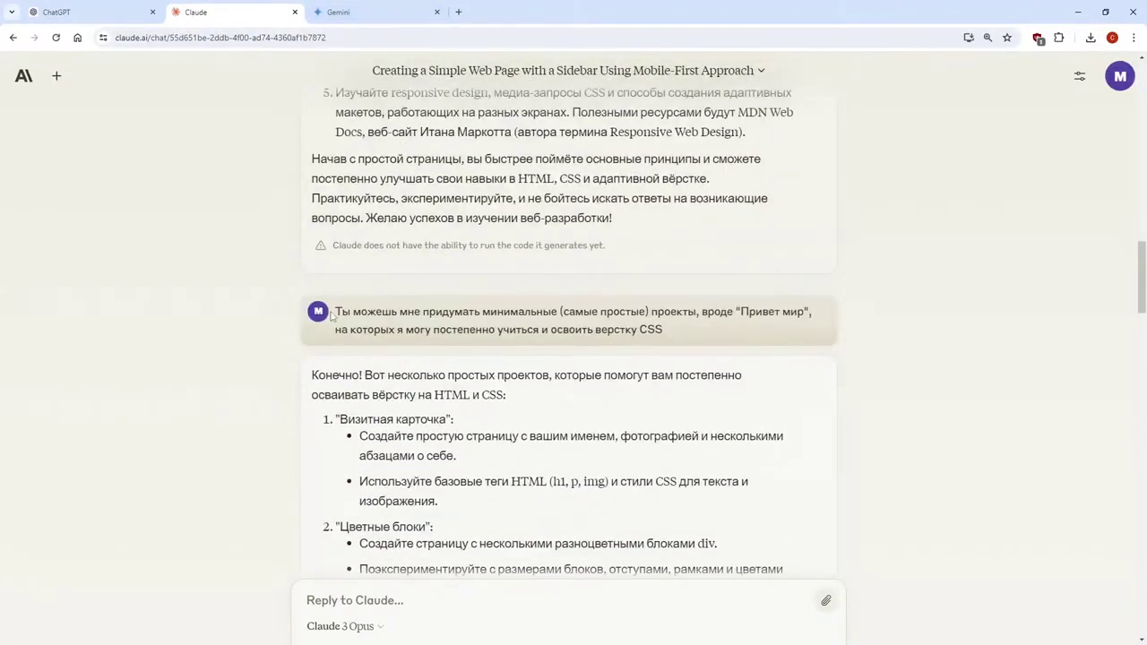
{"action": "left_click_drag", "start_coordinate": [334, 314], "coordinate": [666, 329]}
{"action": "right_click", "coordinate": [667, 330]}
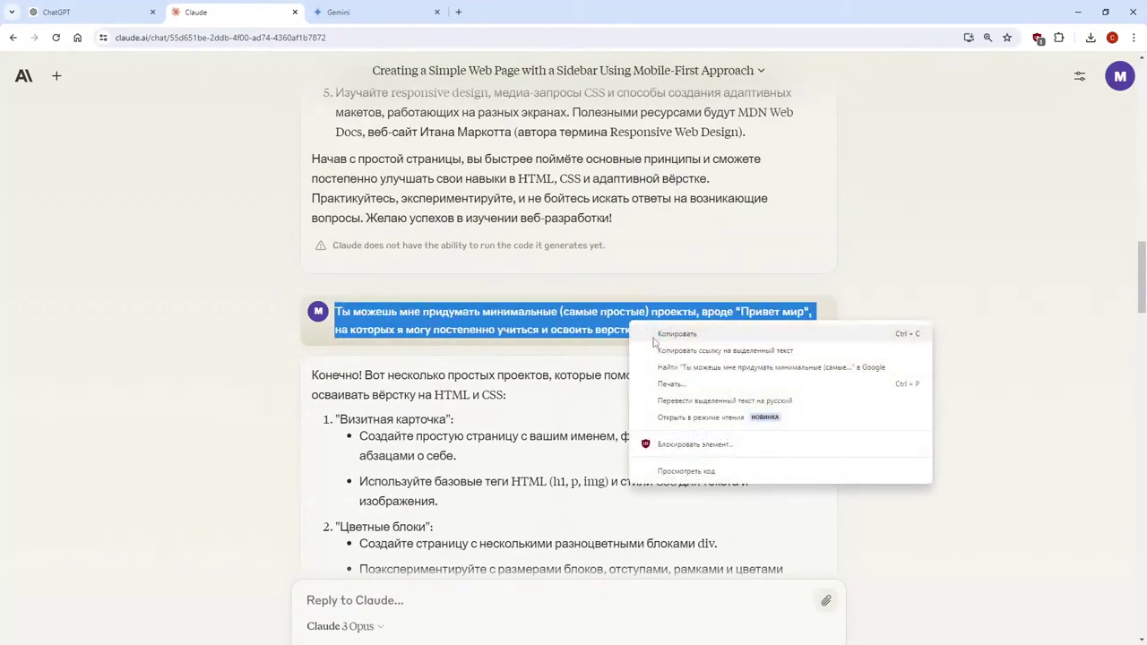
{"action": "left_click", "coordinate": [690, 337]}
Switch to Gemini and send it the copied message asking for the simplest practice projects for learning CSS layout
{"action": "left_click", "coordinate": [358, 12]}
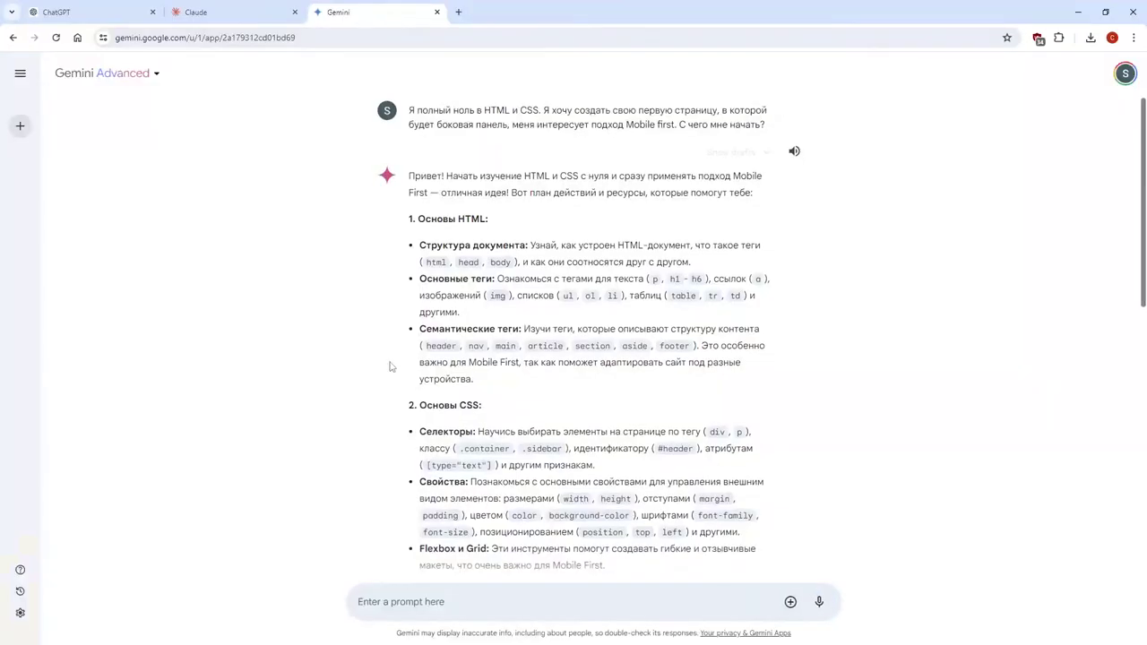
{"action": "scroll", "coordinate": [390, 367], "scroll_direction": "down", "scroll_amount": 6}
{"action": "scroll", "coordinate": [390, 366], "scroll_direction": "down", "scroll_amount": 3}
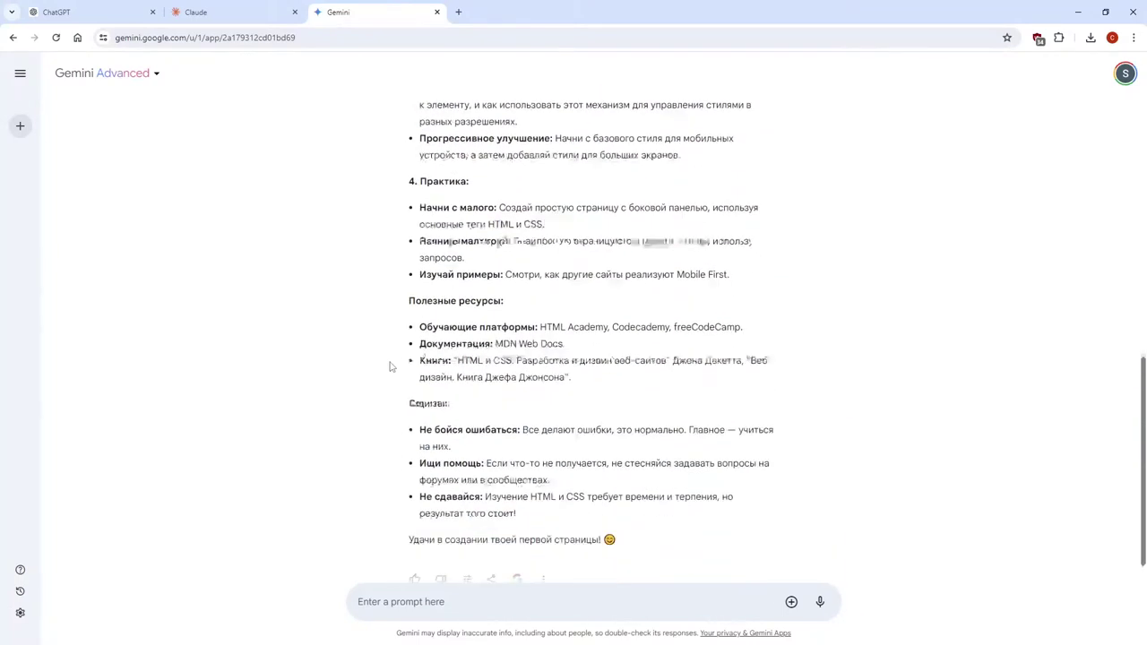
{"action": "right_click", "coordinate": [427, 600]}
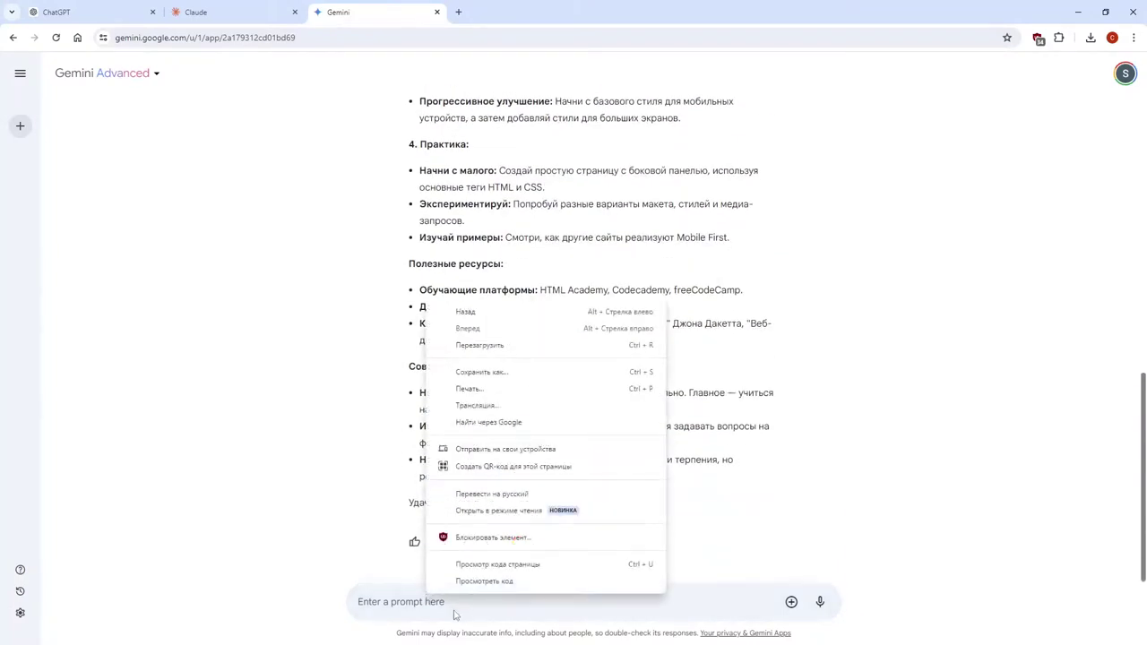
{"action": "left_click", "coordinate": [452, 602]}
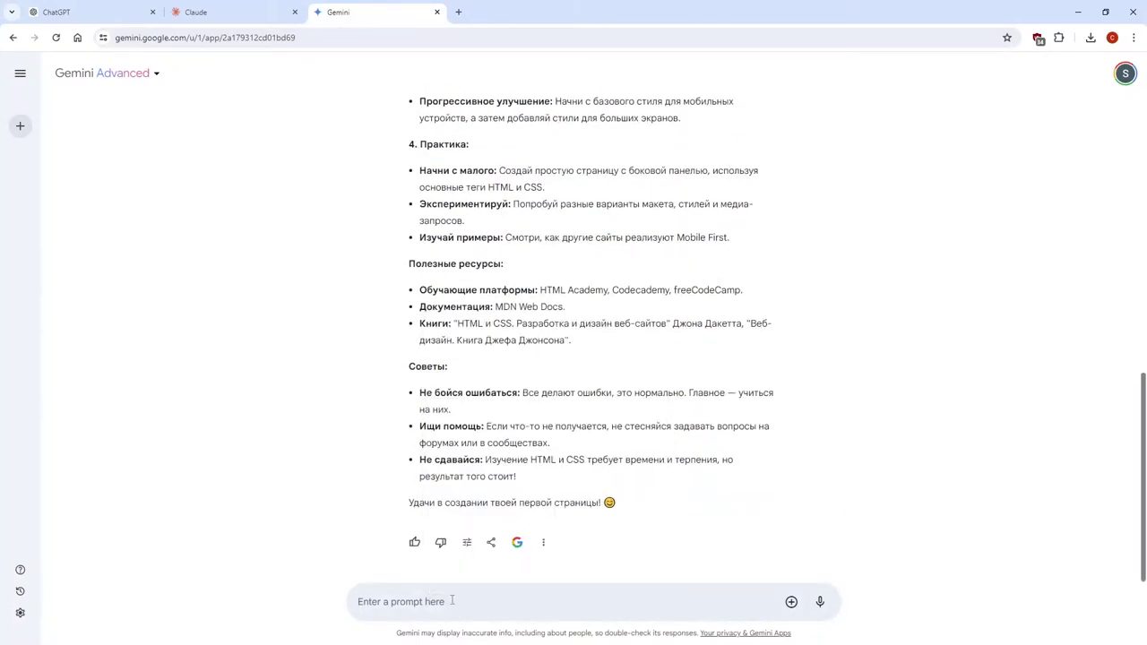
{"action": "key", "text": "ctrl+v"}
{"action": "key", "text": "Return"}
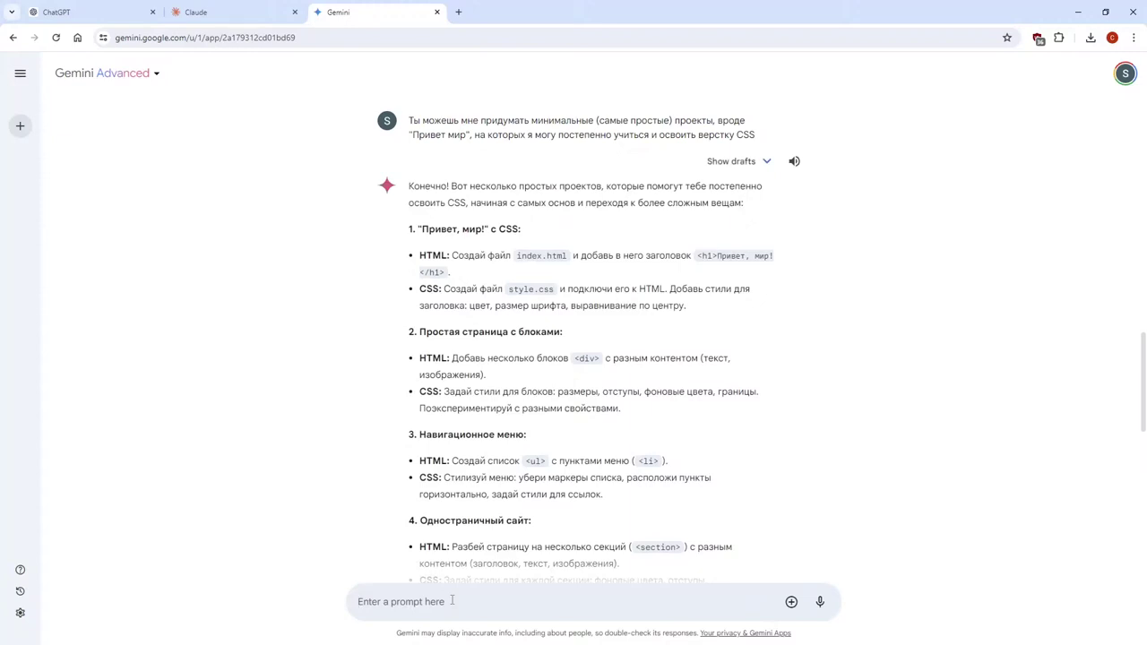
Read through Gemini's list of beginner HTML and CSS projects down to its closing advice
{"action": "scroll", "coordinate": [511, 479], "scroll_direction": "down", "scroll_amount": 3}
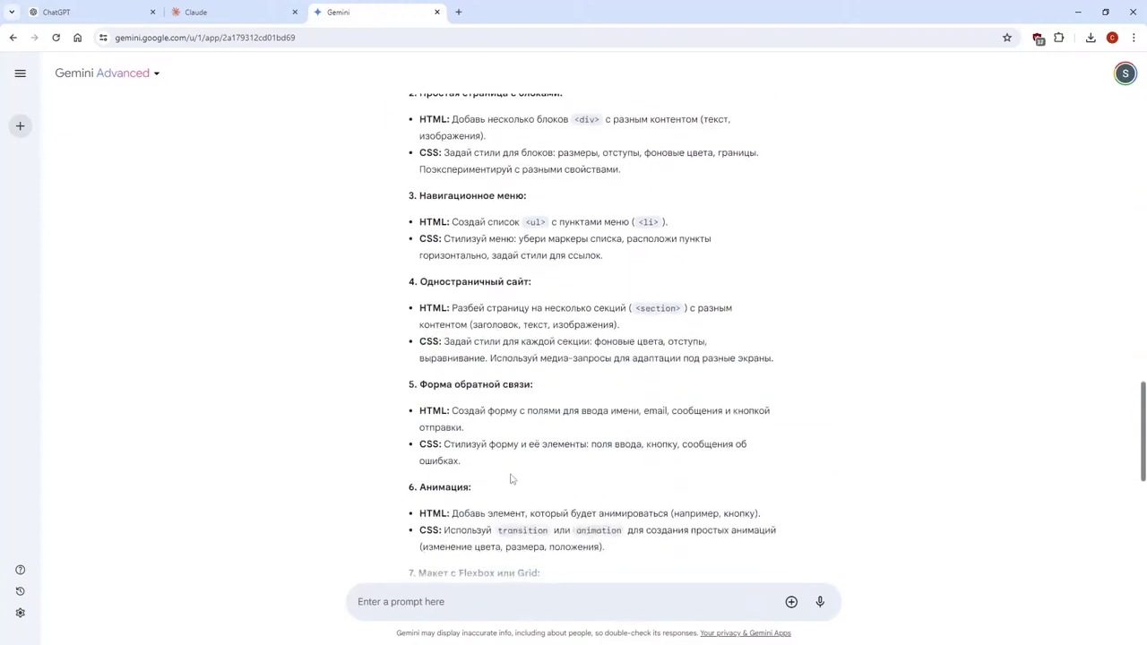
{"action": "scroll", "coordinate": [511, 479], "scroll_direction": "down", "scroll_amount": 3}
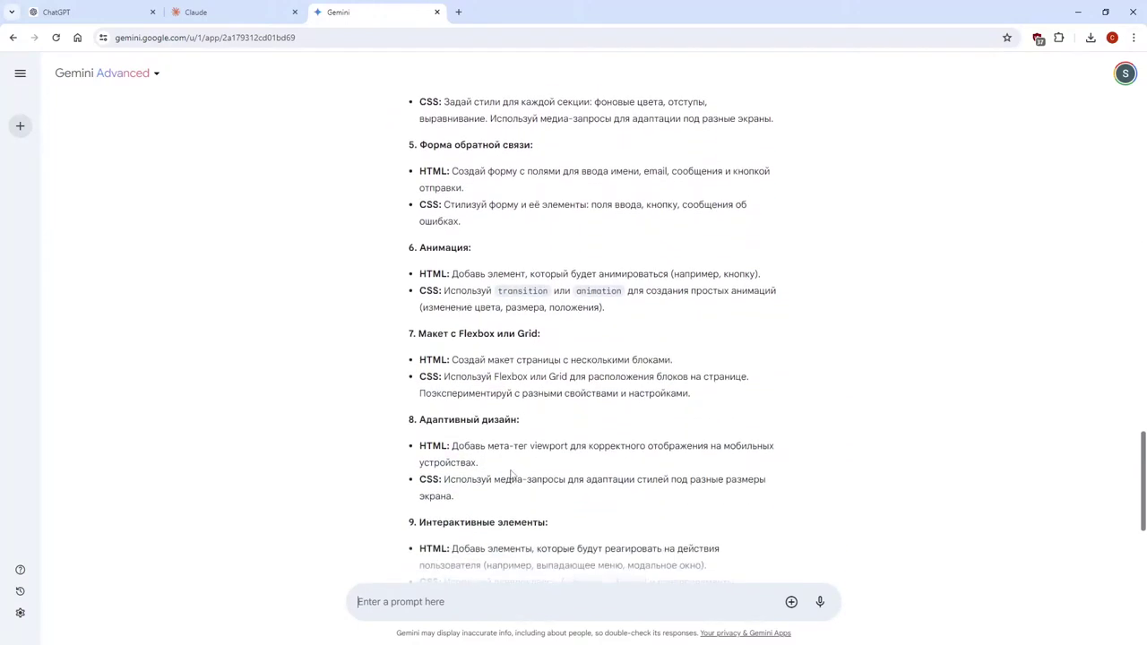
{"action": "scroll", "coordinate": [512, 475], "scroll_direction": "down", "scroll_amount": 1}
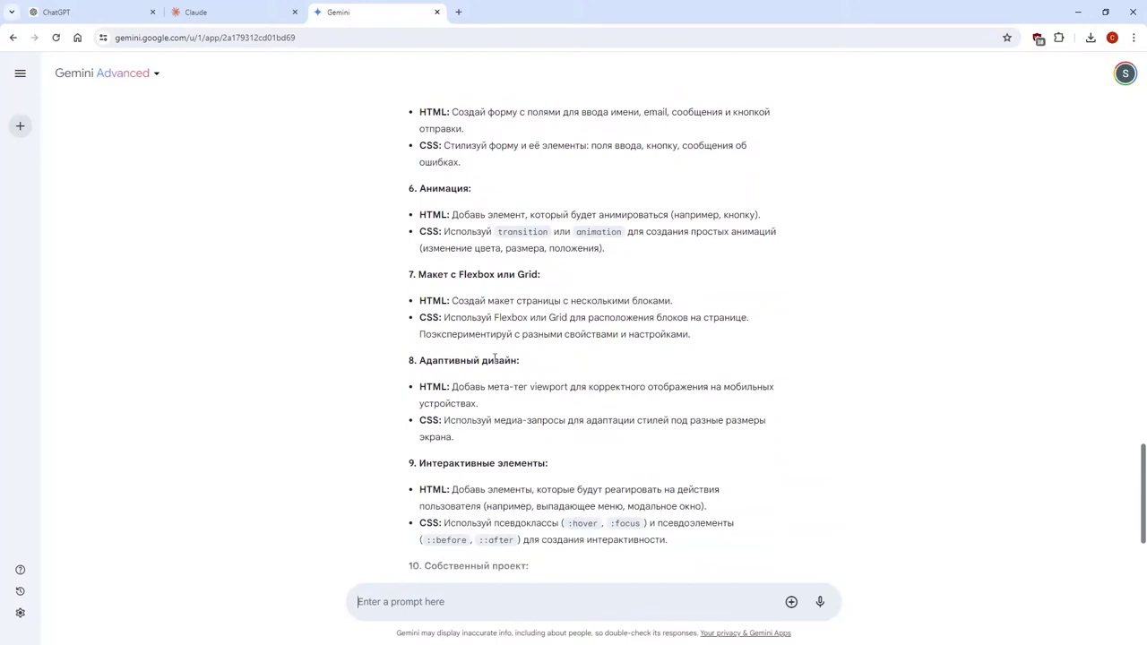
{"action": "scroll", "coordinate": [497, 359], "scroll_direction": "down", "scroll_amount": 2}
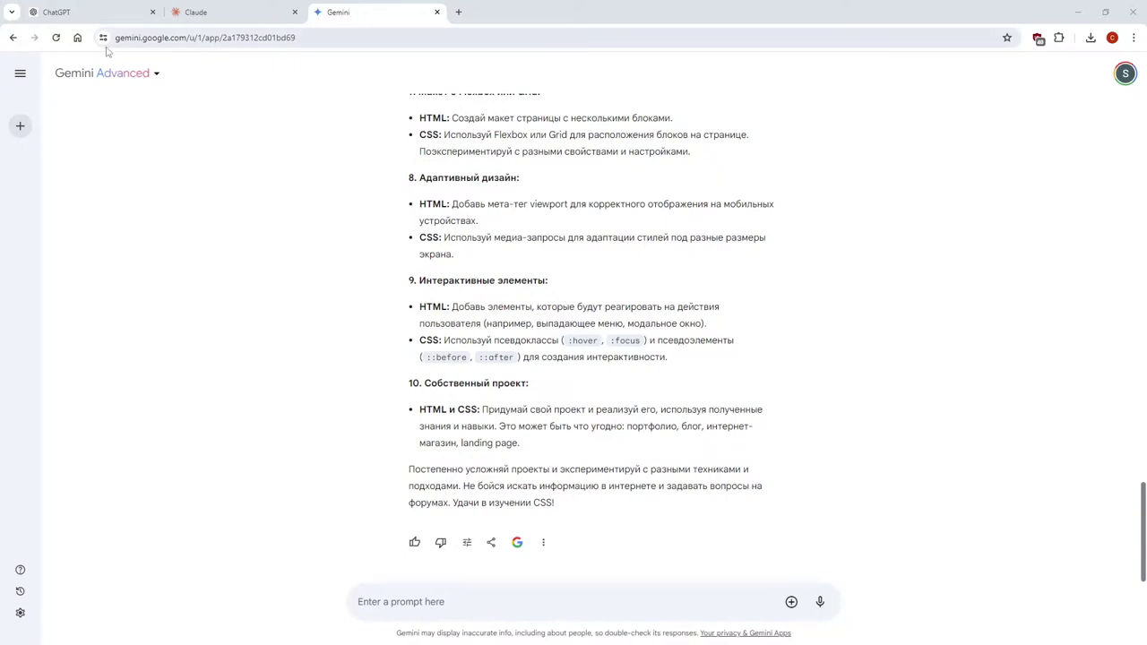
Switch to the ChatGPT conversation and review the HTML and CSS code in its first answer about the sidebar page
{"action": "left_click", "coordinate": [201, 13]}
{"action": "left_click", "coordinate": [132, 13]}
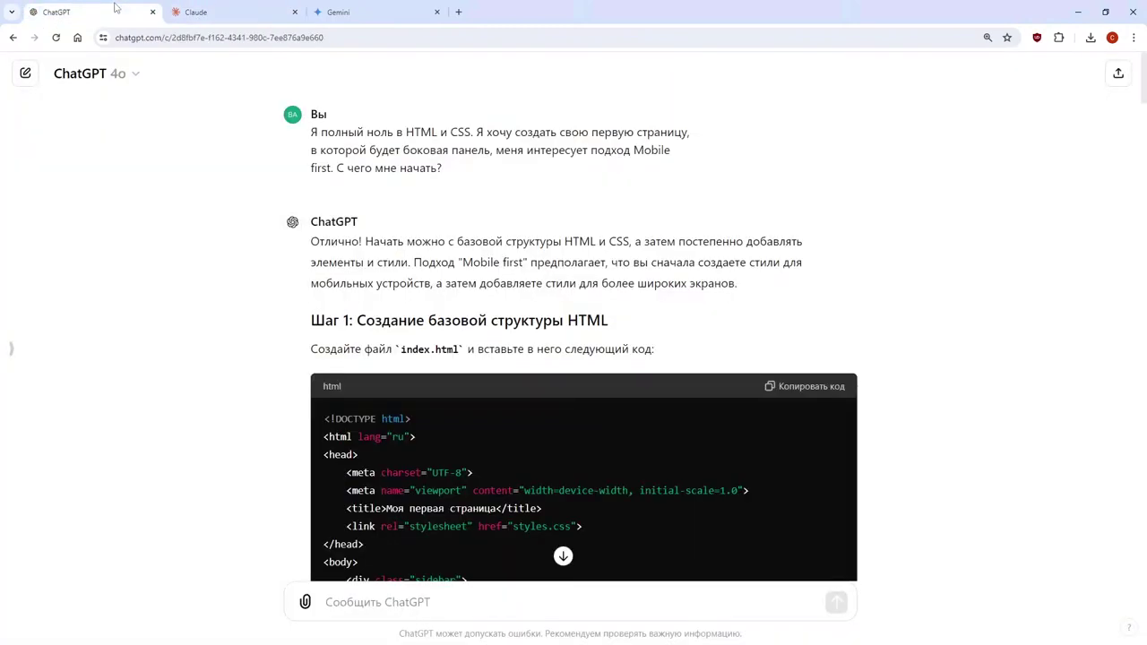
{"action": "scroll", "coordinate": [302, 264], "scroll_direction": "down", "scroll_amount": 6}
{"action": "scroll", "coordinate": [303, 265], "scroll_direction": "down", "scroll_amount": 2}
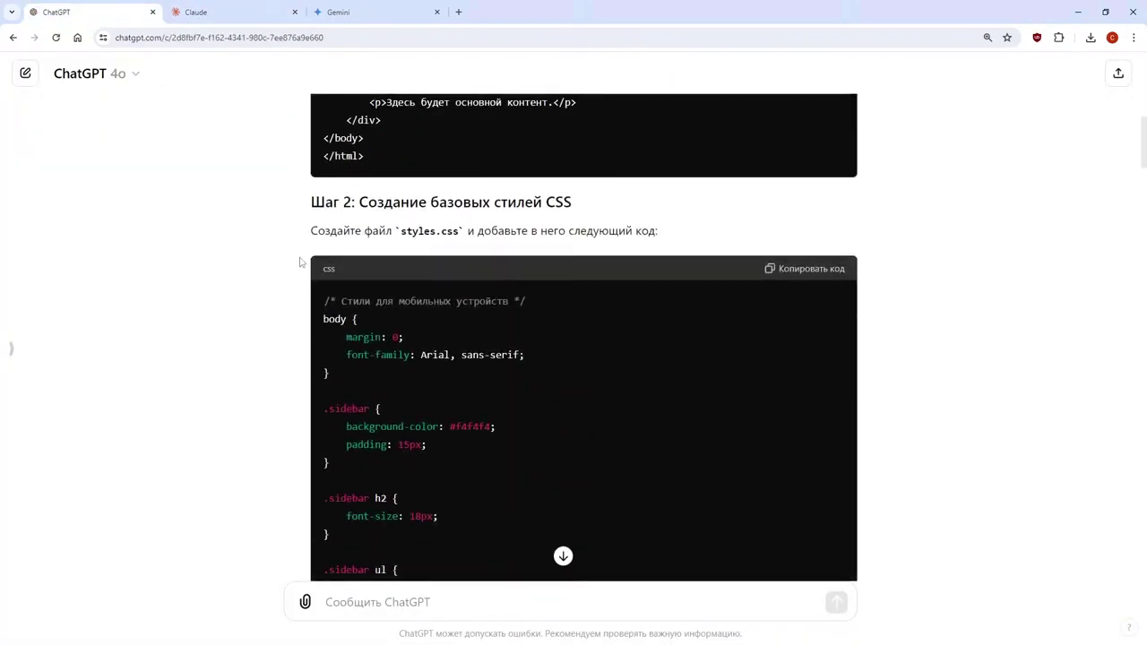
{"action": "scroll", "coordinate": [300, 262], "scroll_direction": "up", "scroll_amount": 10}
{"action": "scroll", "coordinate": [301, 260], "scroll_direction": "down", "scroll_amount": 5}
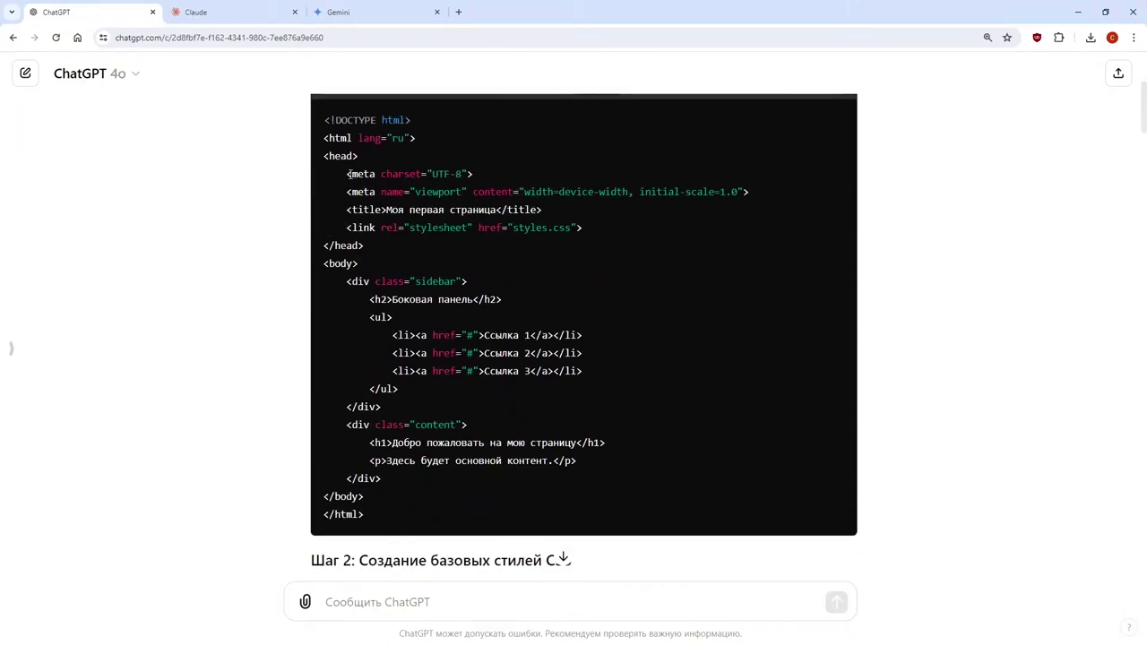
Copy the `<meta charset="UTF-8">` line from the HTML code in ChatGPT's first answer
{"action": "left_click_drag", "start_coordinate": [346, 174], "coordinate": [476, 175]}
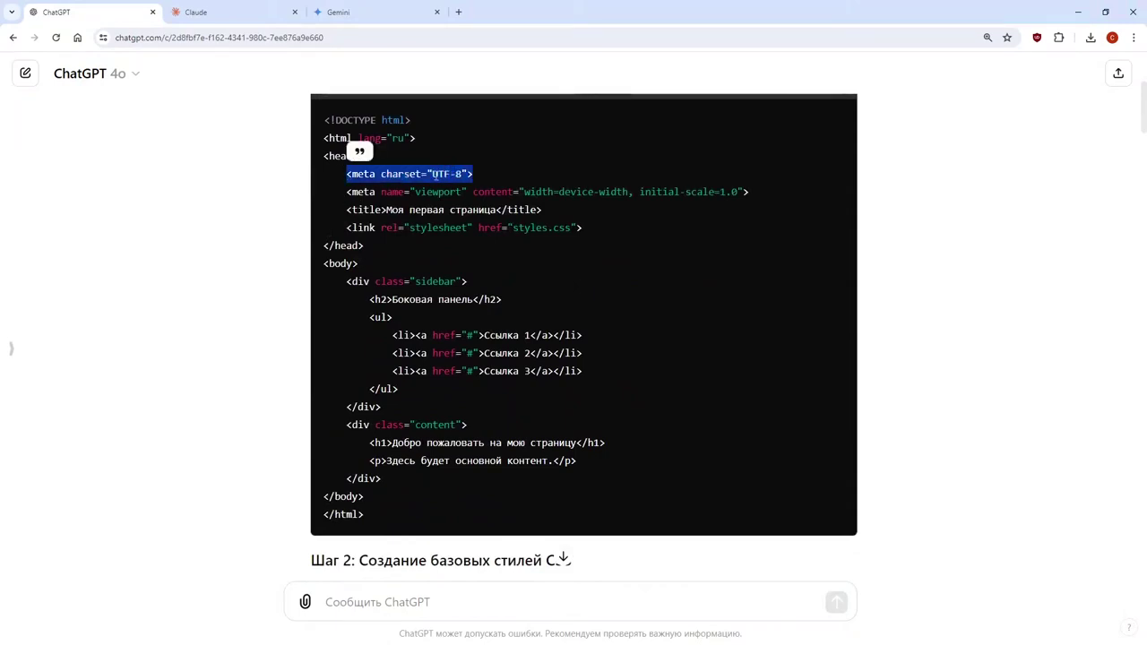
{"action": "right_click", "coordinate": [434, 174]}
{"action": "left_click", "coordinate": [450, 190]}
Go to the end of the conversation and write a message beginning "Объясни, что происходит на этой строке в коде страницы:"
{"action": "scroll", "coordinate": [443, 360], "scroll_direction": "down", "scroll_amount": 10}
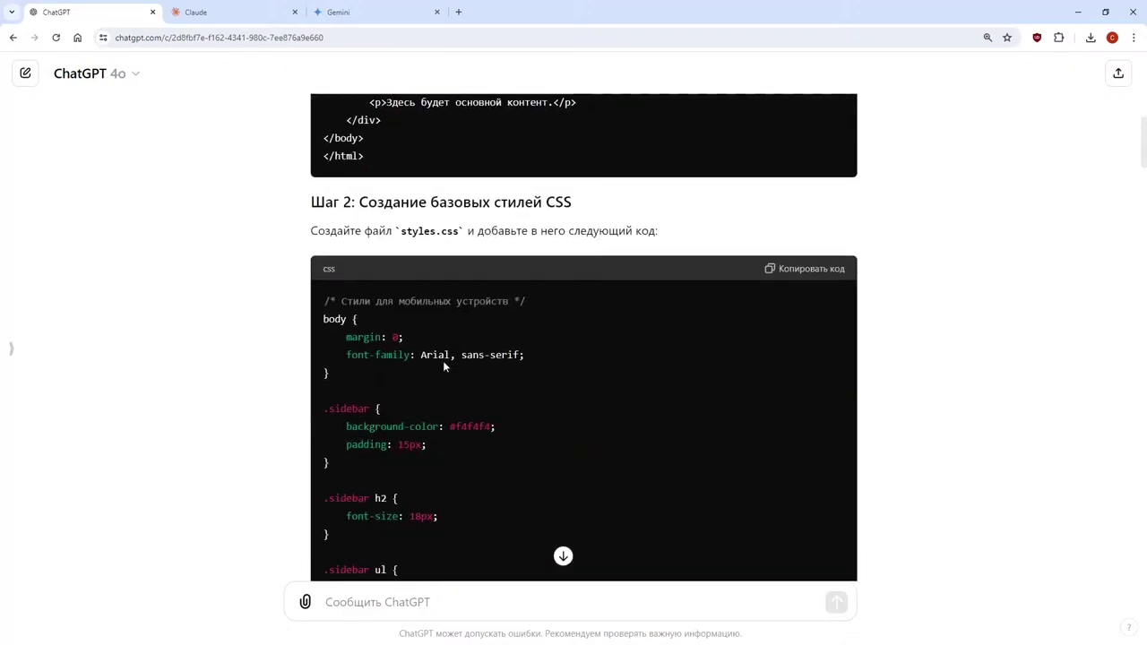
{"action": "scroll", "coordinate": [443, 367], "scroll_direction": "down", "scroll_amount": 20}
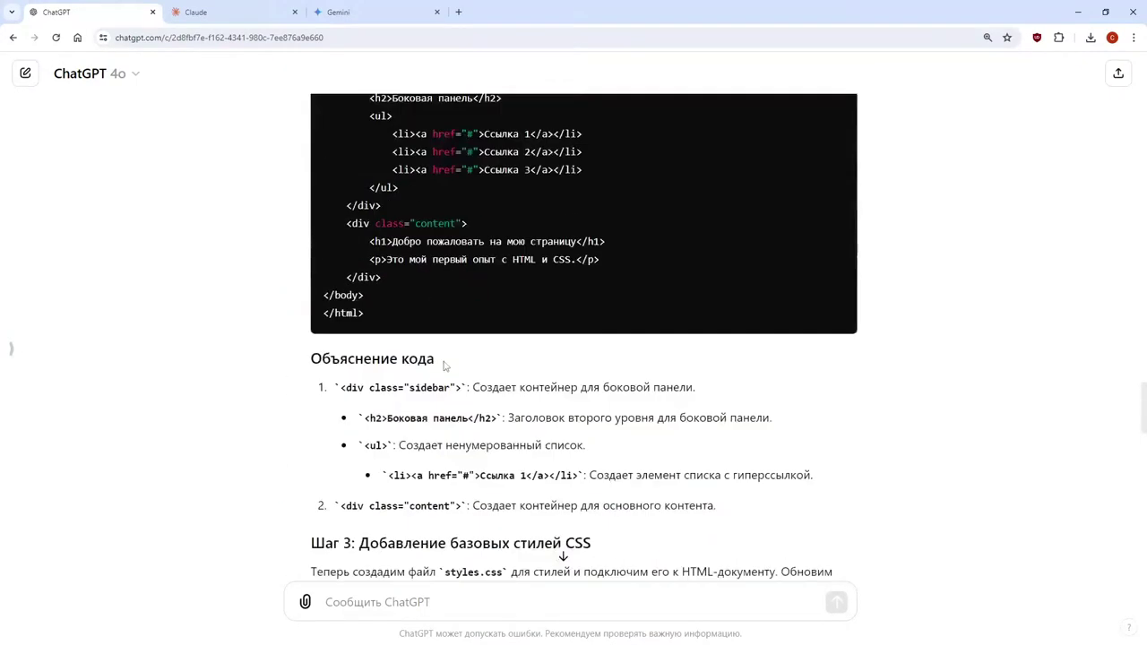
{"action": "scroll", "coordinate": [442, 367], "scroll_direction": "down", "scroll_amount": 7}
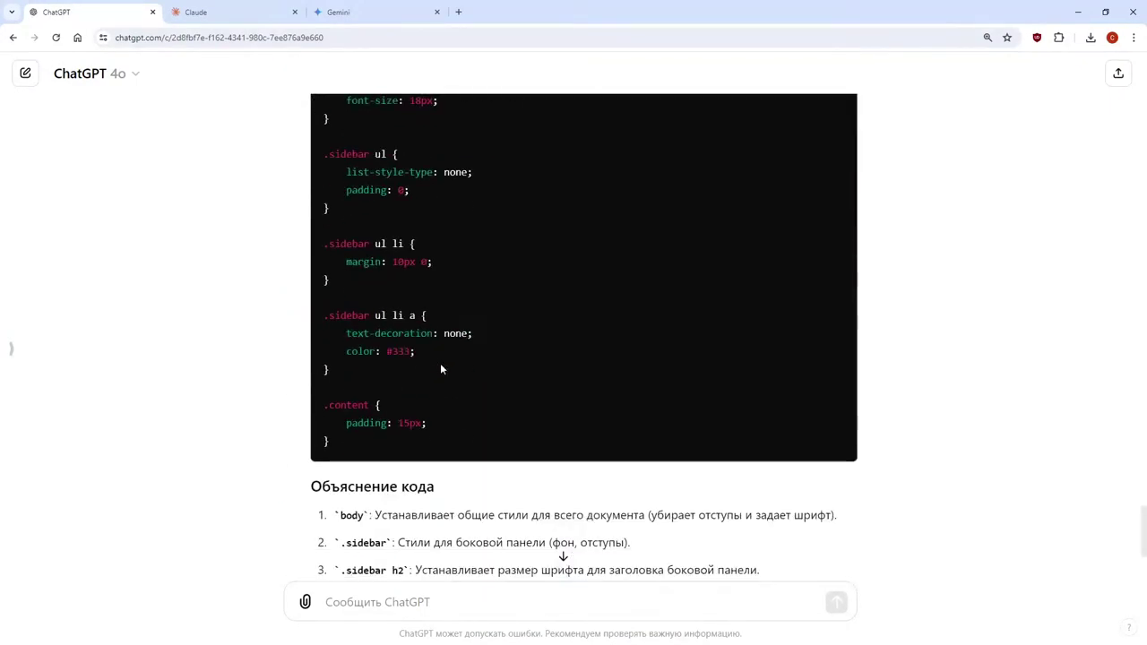
{"action": "left_click", "coordinate": [356, 601]}
{"action": "type", "text": "О"}
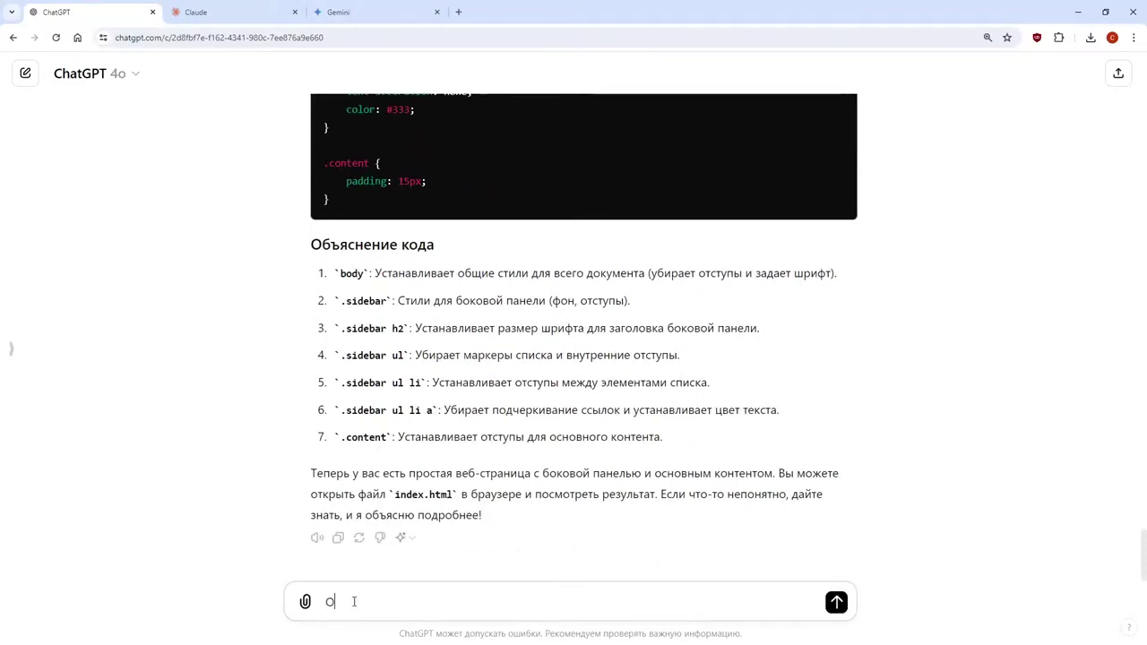
{"action": "type", "text": "бъясни, что происходит на "}
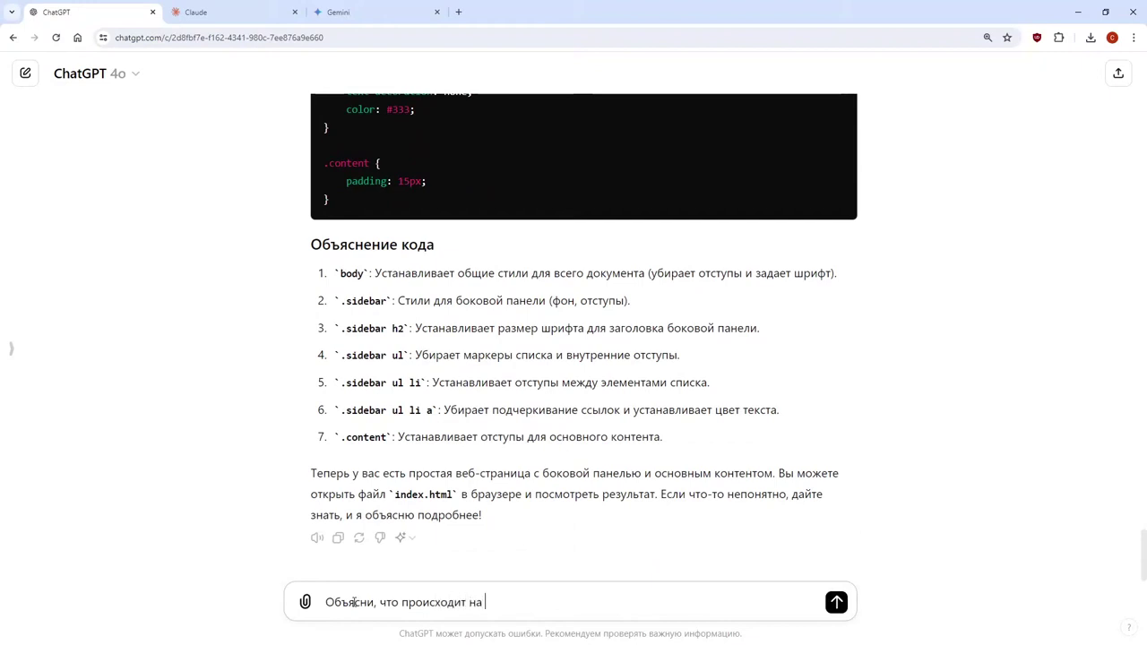
{"action": "type", "text": "этой стро"}
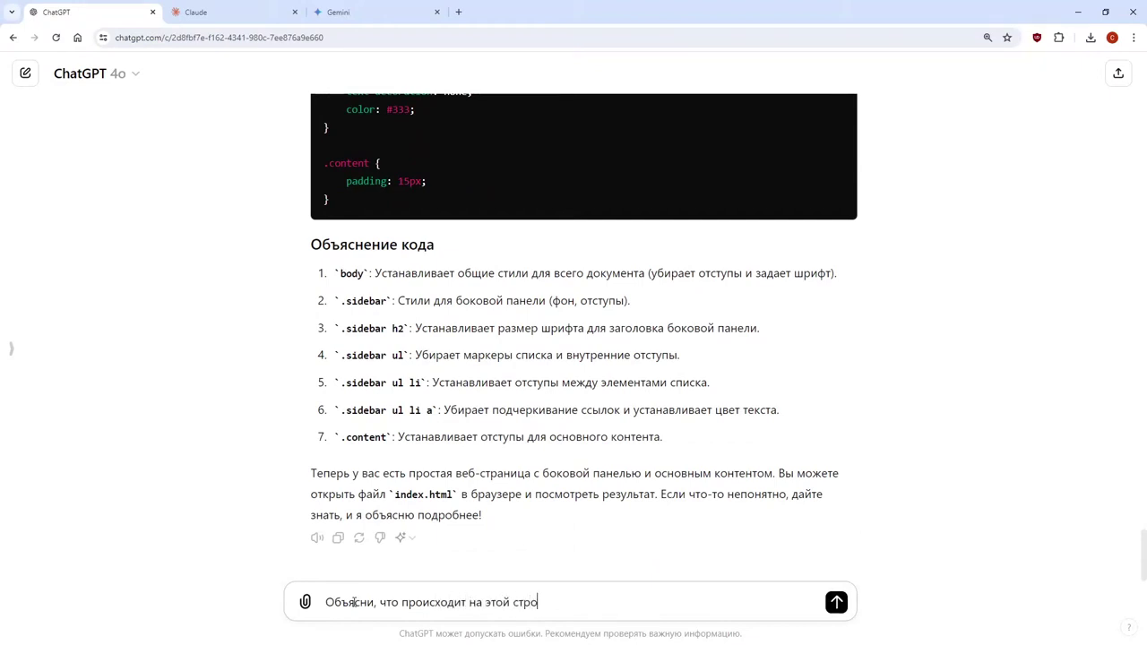
{"action": "type", "text": "ке в коде страницы:"}
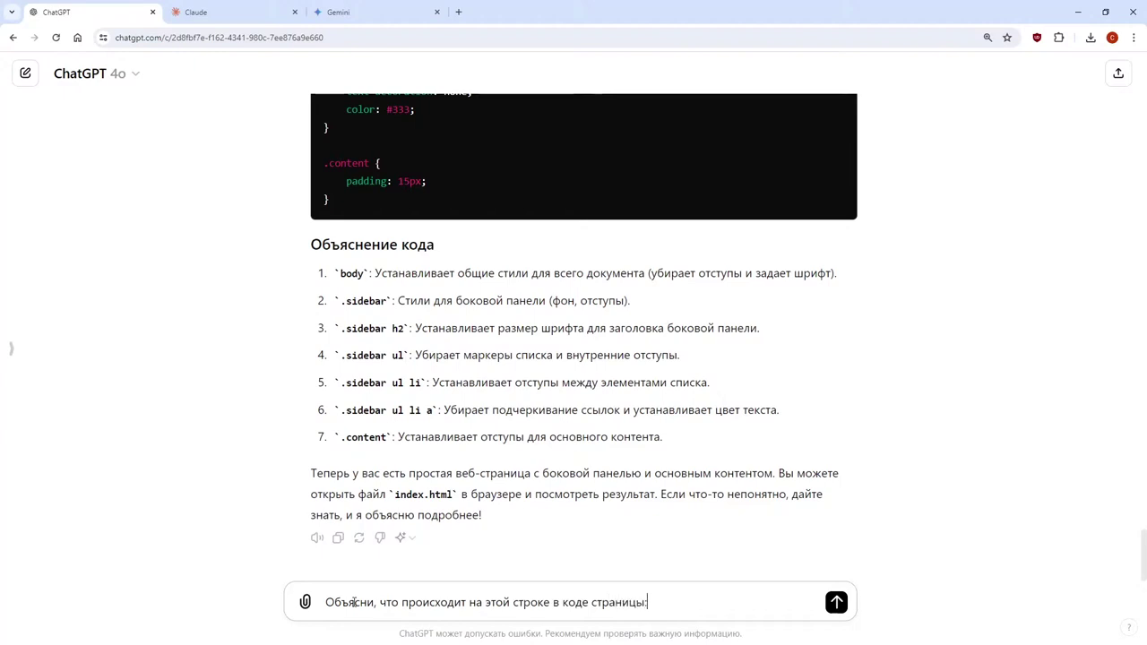
Add the copied meta charset line below the question, enclosed in triple backticks on separate lines, and send the message
{"action": "key", "text": "shift+Return"}
{"action": "type", "text": "e"}
{"action": "key", "text": "BackSpace"}
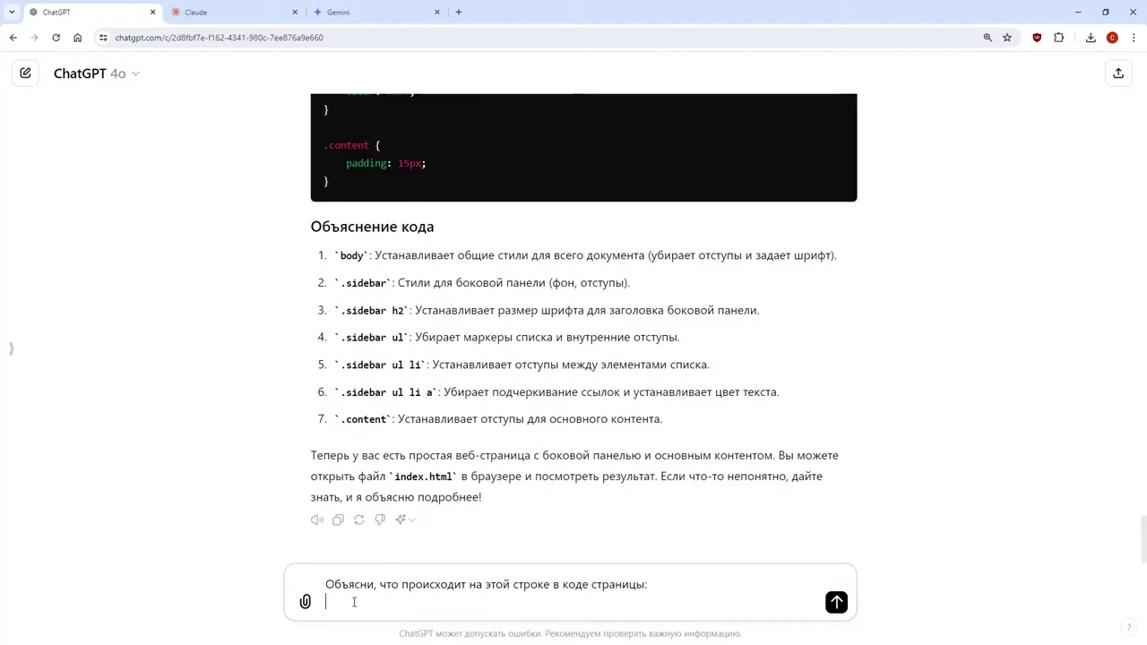
{"action": "type", "text": "```"}
{"action": "key", "text": "shift+Return"}
{"action": "key", "text": "ctrl+v"}
{"action": "key", "text": "shift+Return"}
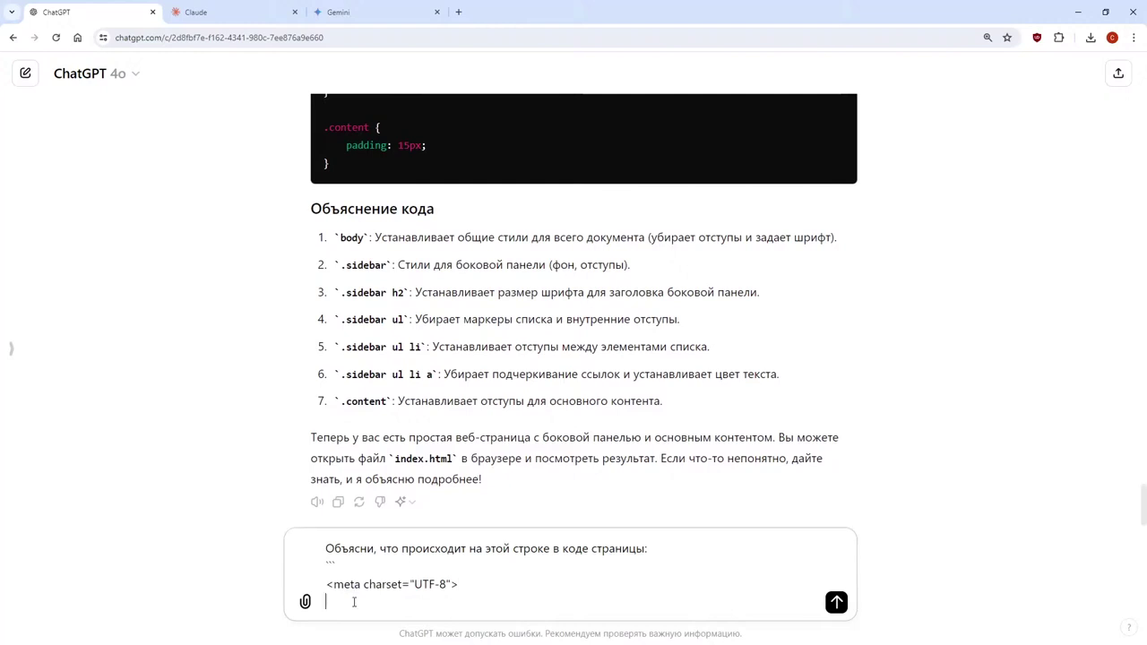
{"action": "type", "text": "```"}
{"action": "key", "text": "Return"}
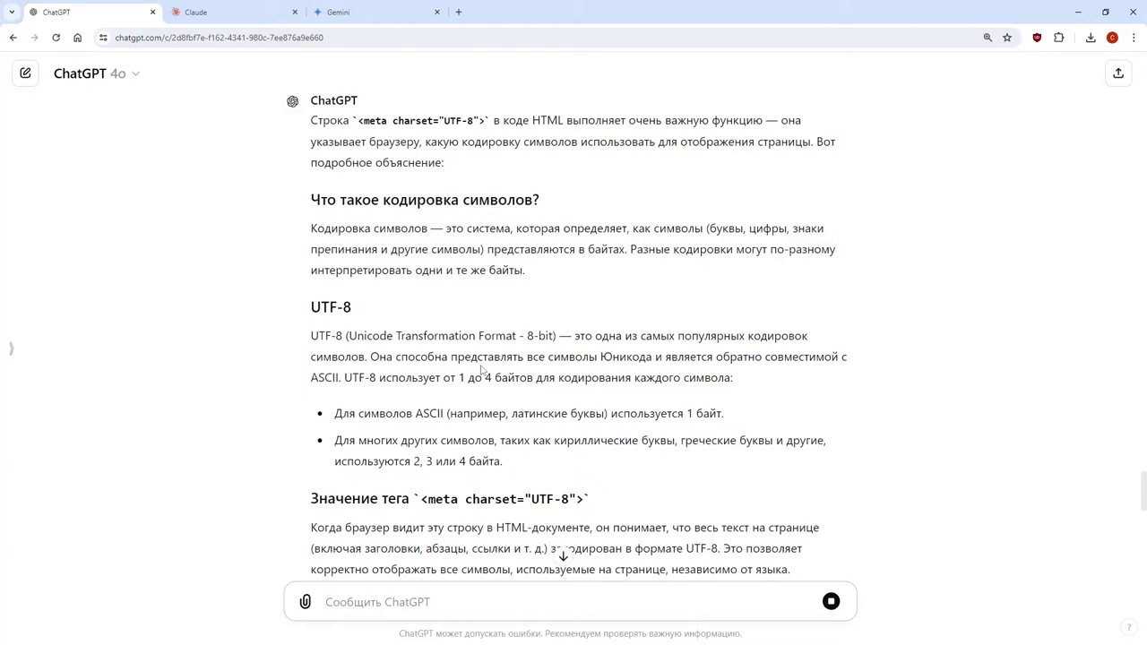
Read ChatGPT's explanation of the meta charset line, including the examples with and without it, down to the conclusion
{"action": "scroll", "coordinate": [481, 369], "scroll_direction": "down", "scroll_amount": 2}
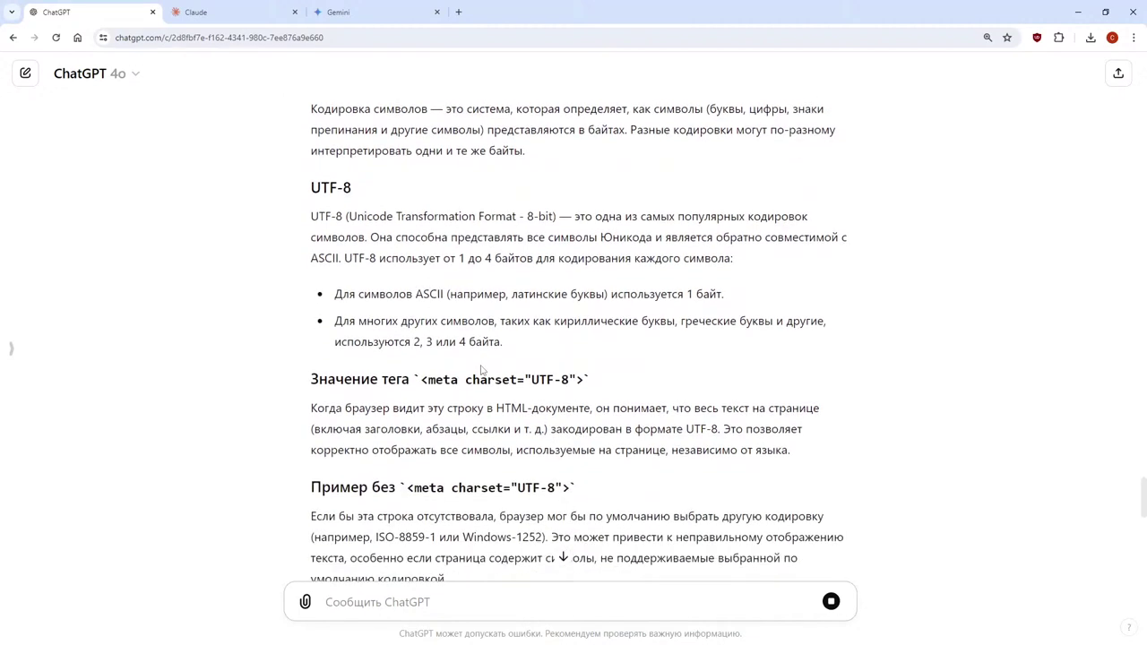
{"action": "scroll", "coordinate": [482, 369], "scroll_direction": "down", "scroll_amount": 2}
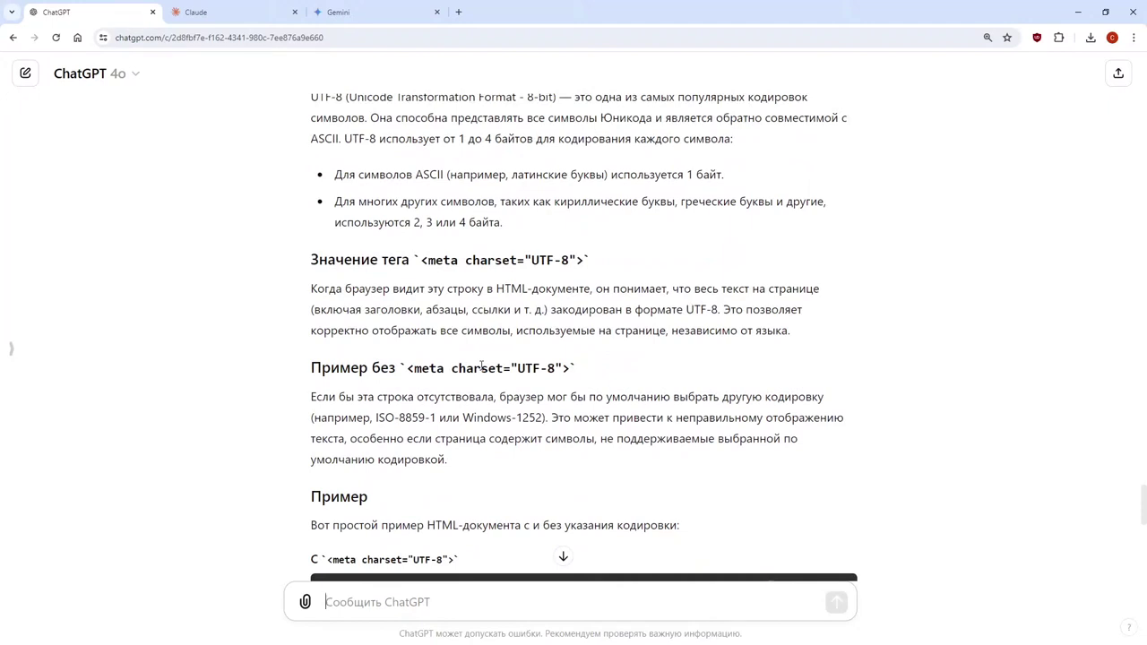
{"action": "scroll", "coordinate": [481, 366], "scroll_direction": "down", "scroll_amount": 1}
{"action": "scroll", "coordinate": [481, 369], "scroll_direction": "down", "scroll_amount": 1}
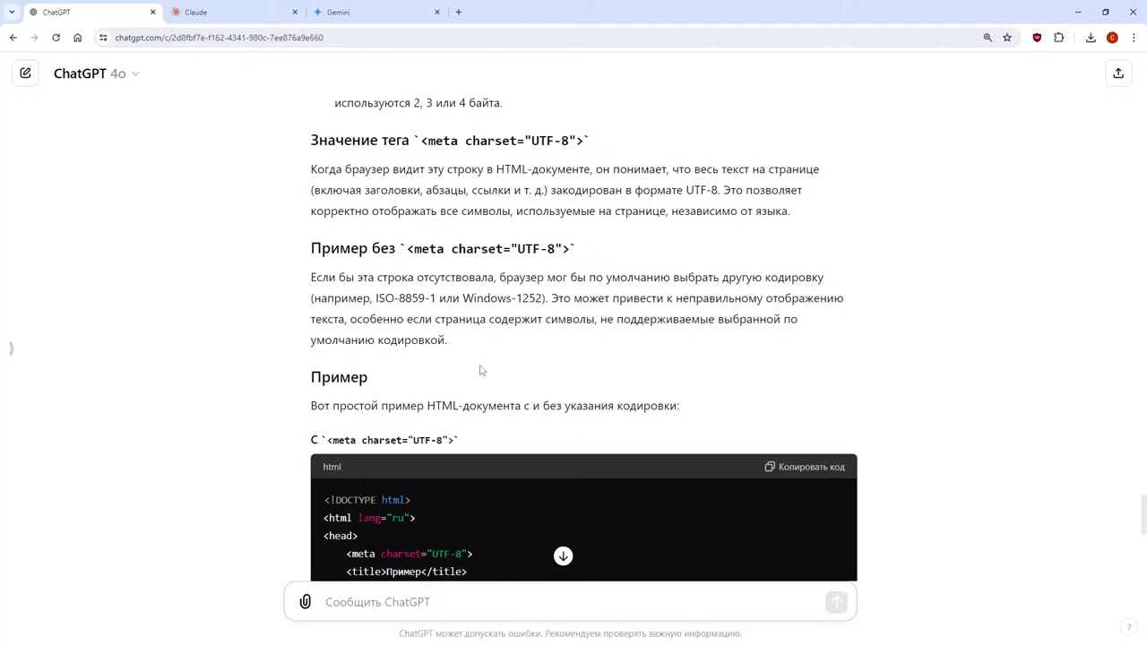
{"action": "scroll", "coordinate": [480, 370], "scroll_direction": "down", "scroll_amount": 3}
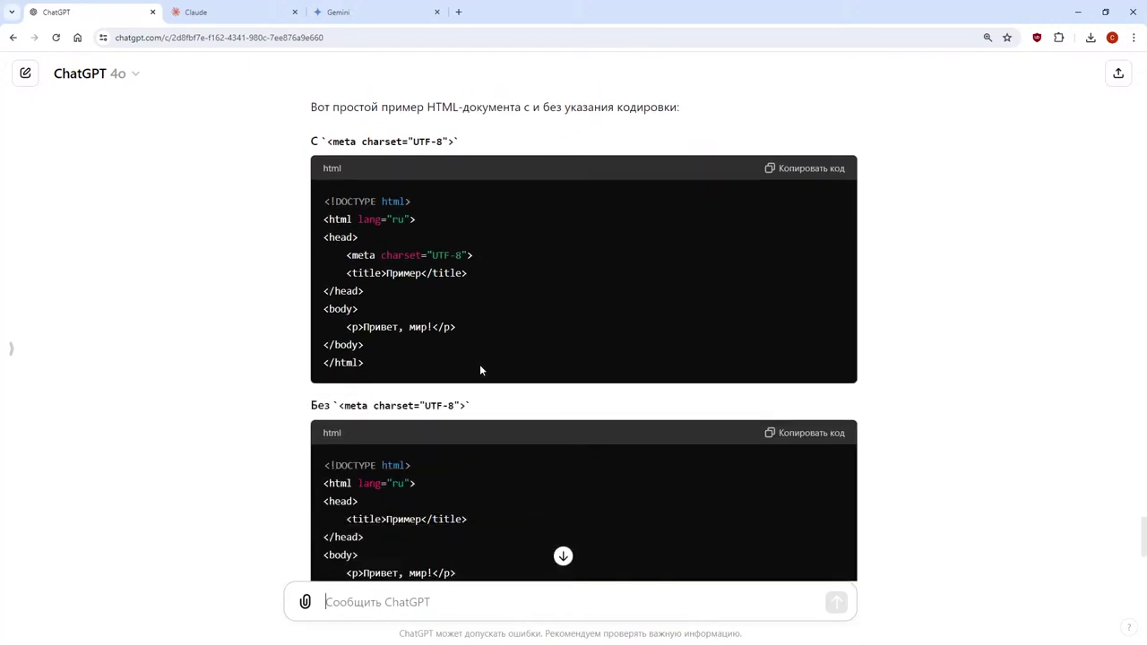
{"action": "scroll", "coordinate": [480, 370], "scroll_direction": "up", "scroll_amount": 2}
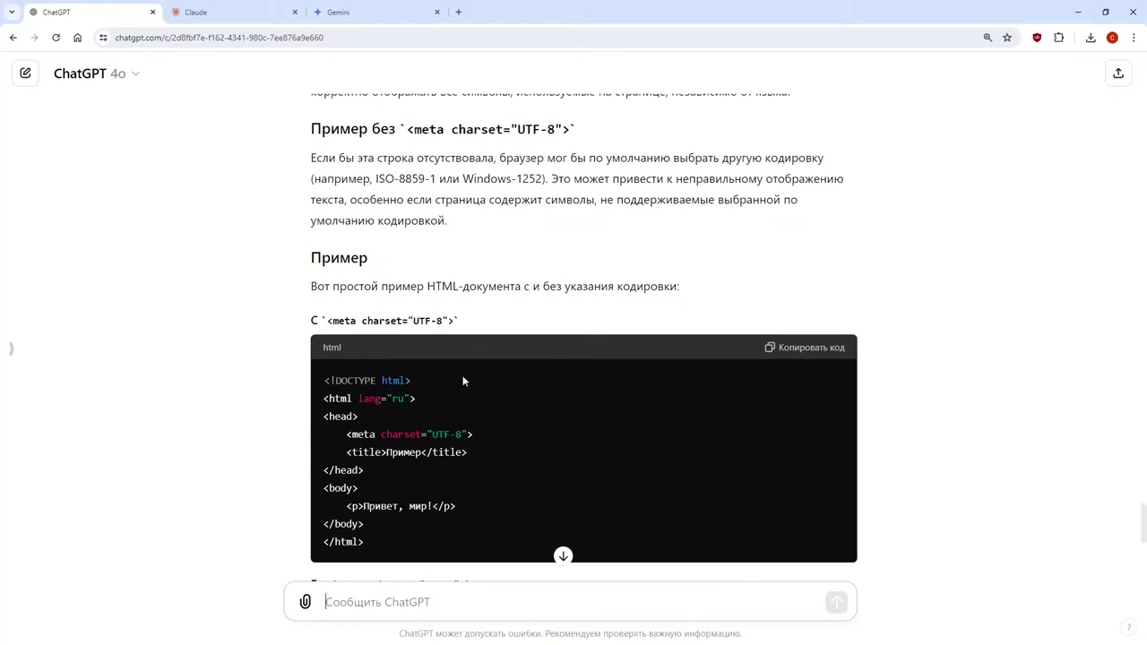
{"action": "scroll", "coordinate": [463, 370], "scroll_direction": "down", "scroll_amount": 4}
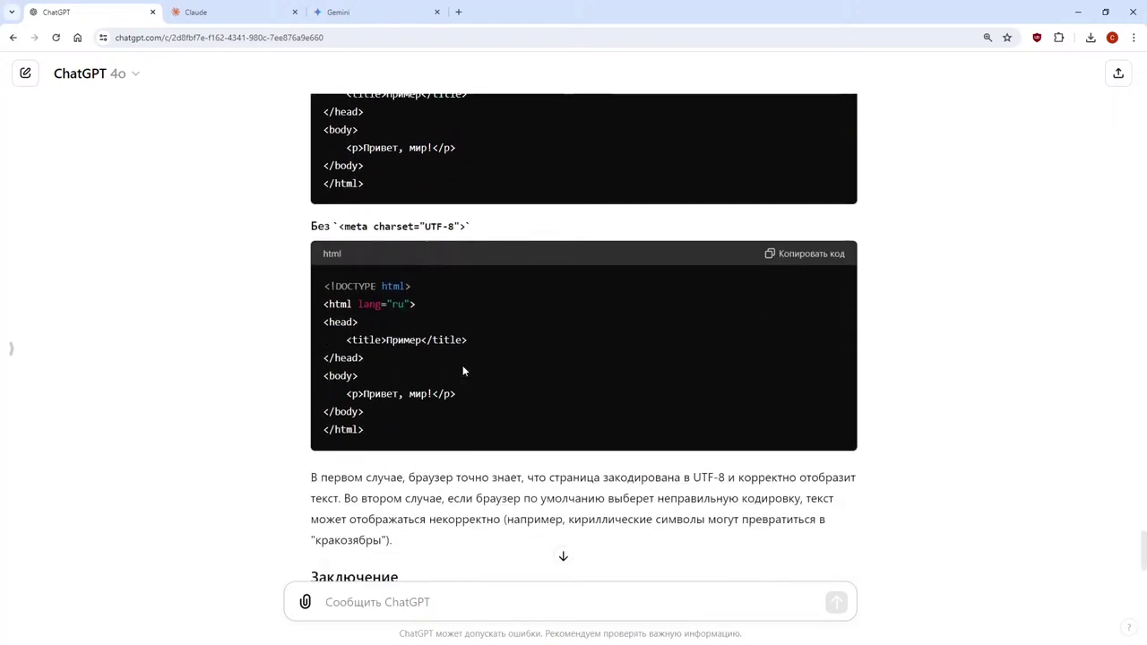
{"action": "scroll", "coordinate": [462, 370], "scroll_direction": "down", "scroll_amount": 2}
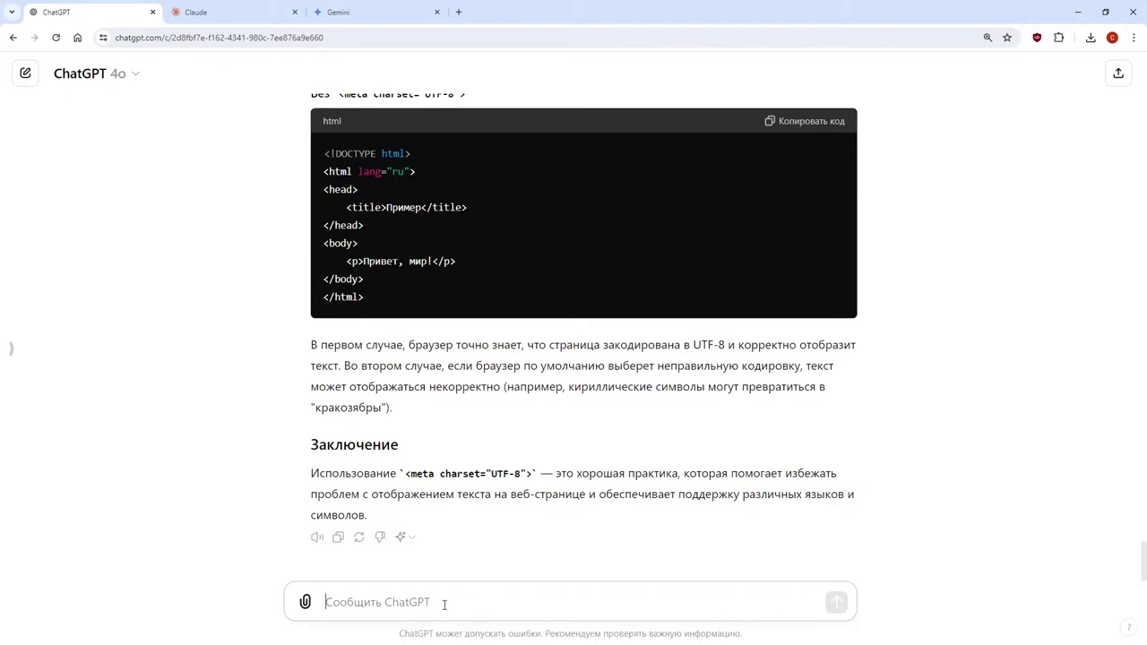
Copy the whole question about the meta charset line, including its code block, from the ChatGPT conversation
{"action": "scroll", "coordinate": [340, 215], "scroll_direction": "up", "scroll_amount": 20}
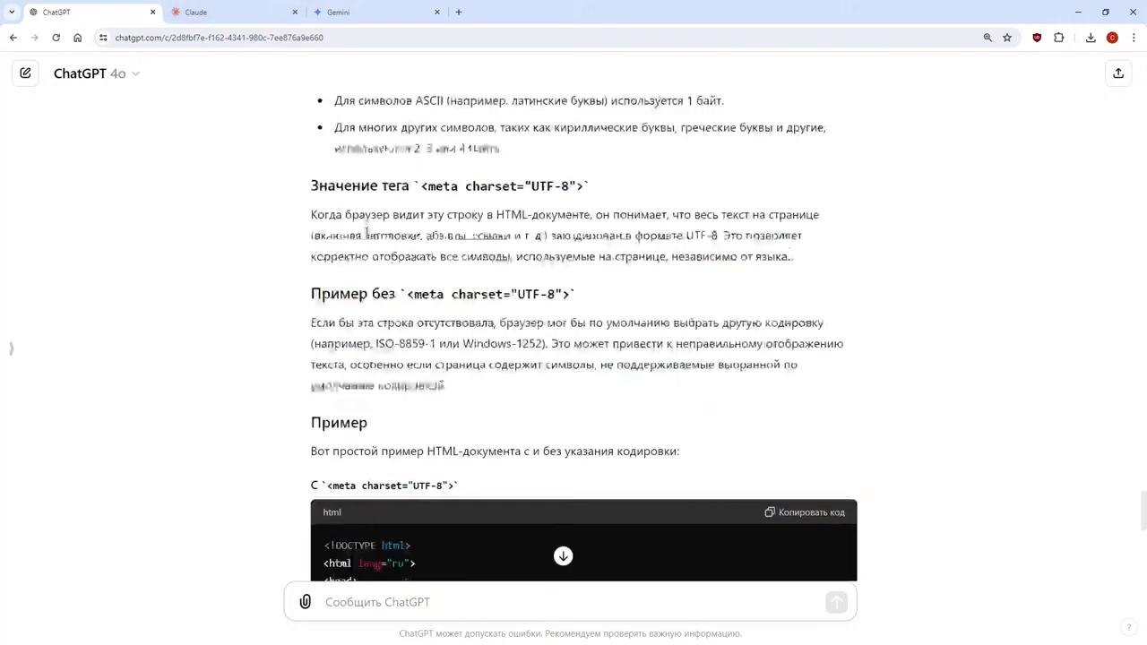
{"action": "scroll", "coordinate": [368, 238], "scroll_direction": "down", "scroll_amount": 1}
{"action": "left_click_drag", "start_coordinate": [310, 279], "coordinate": [352, 330]}
{"action": "right_click", "coordinate": [349, 315]}
{"action": "left_click", "coordinate": [364, 324]}
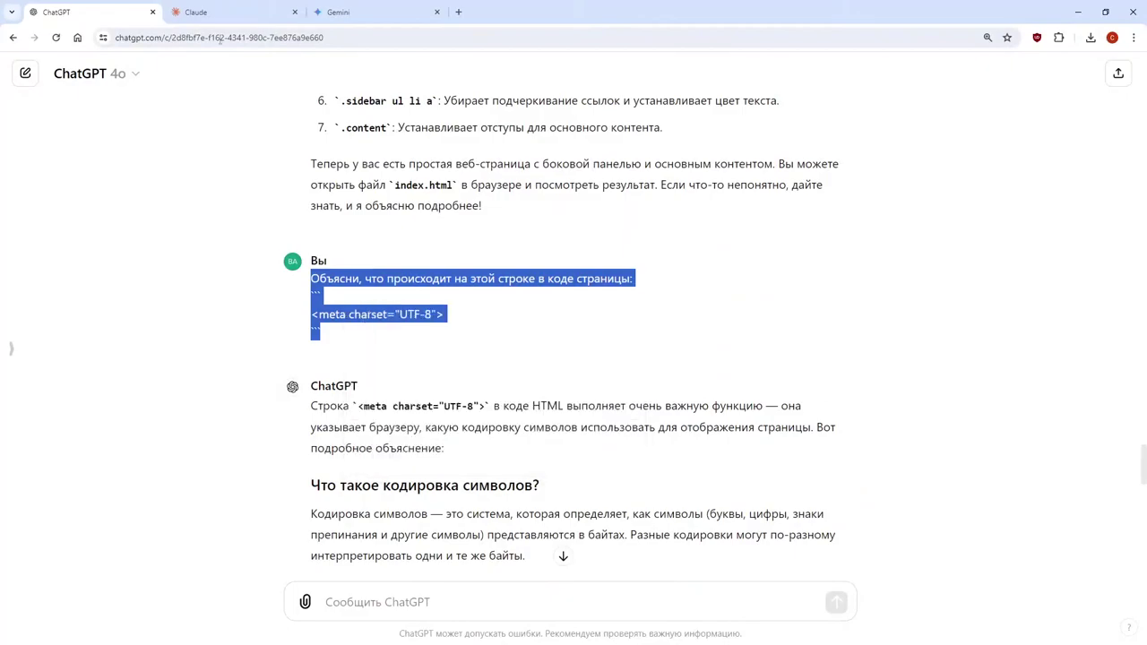
Switch to the Claude chat and send it the copied question about the meta charset line
{"action": "left_click", "coordinate": [224, 11]}
{"action": "scroll", "coordinate": [324, 471], "scroll_direction": "down", "scroll_amount": 3}
{"action": "scroll", "coordinate": [324, 457], "scroll_direction": "down", "scroll_amount": 6}
{"action": "left_click", "coordinate": [348, 601]}
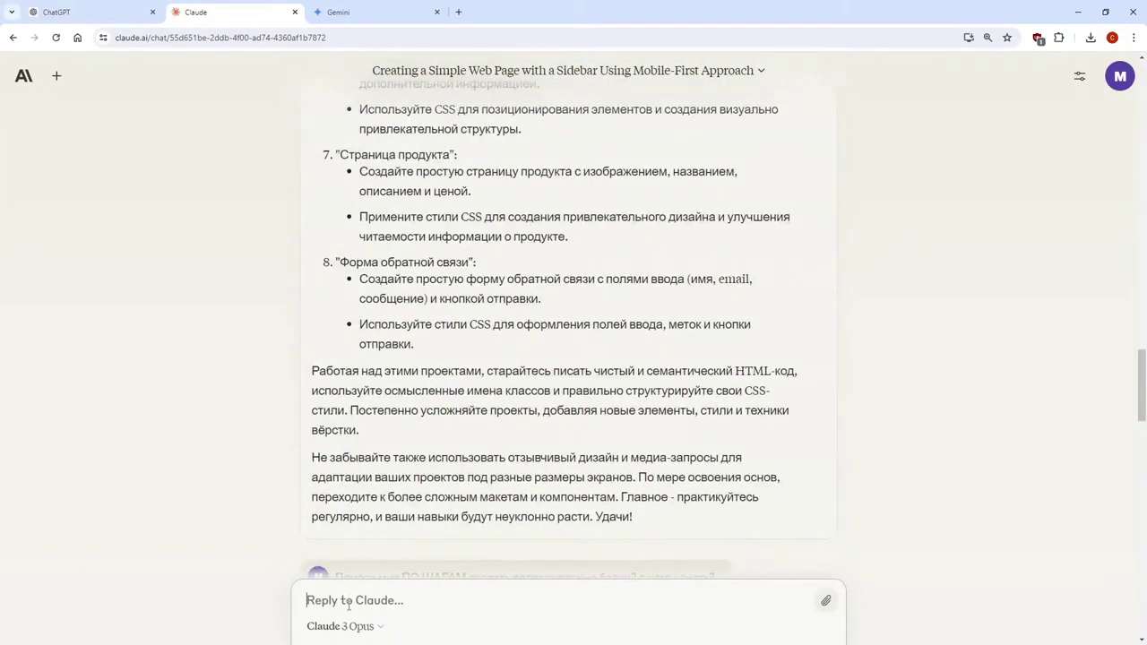
{"action": "key", "text": "ctrl+v"}
{"action": "key", "text": "Return"}
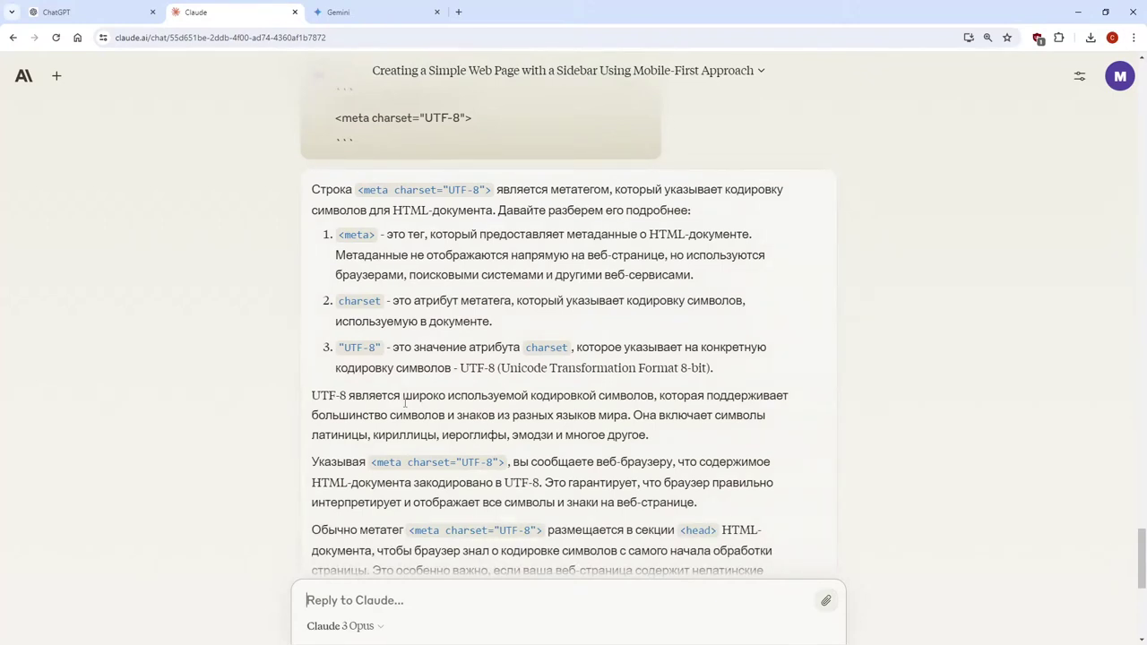
Read through Claude's explanation of the meta charset tag and its usage example
{"action": "scroll", "coordinate": [403, 397], "scroll_direction": "down", "scroll_amount": 1}
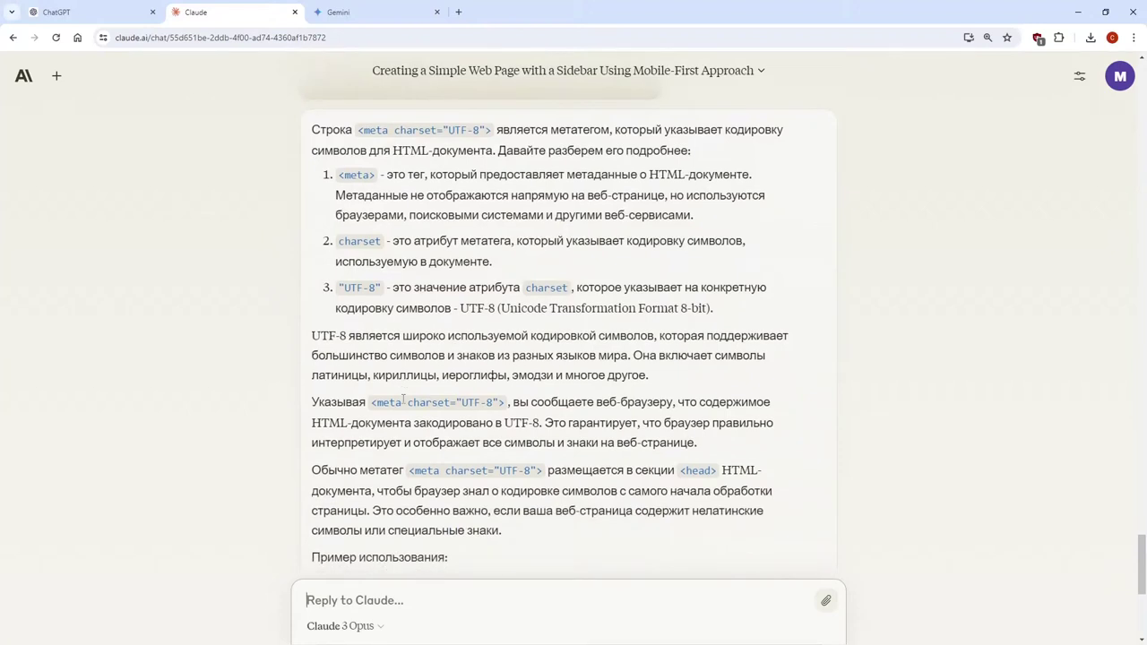
{"action": "scroll", "coordinate": [402, 400], "scroll_direction": "down", "scroll_amount": 1}
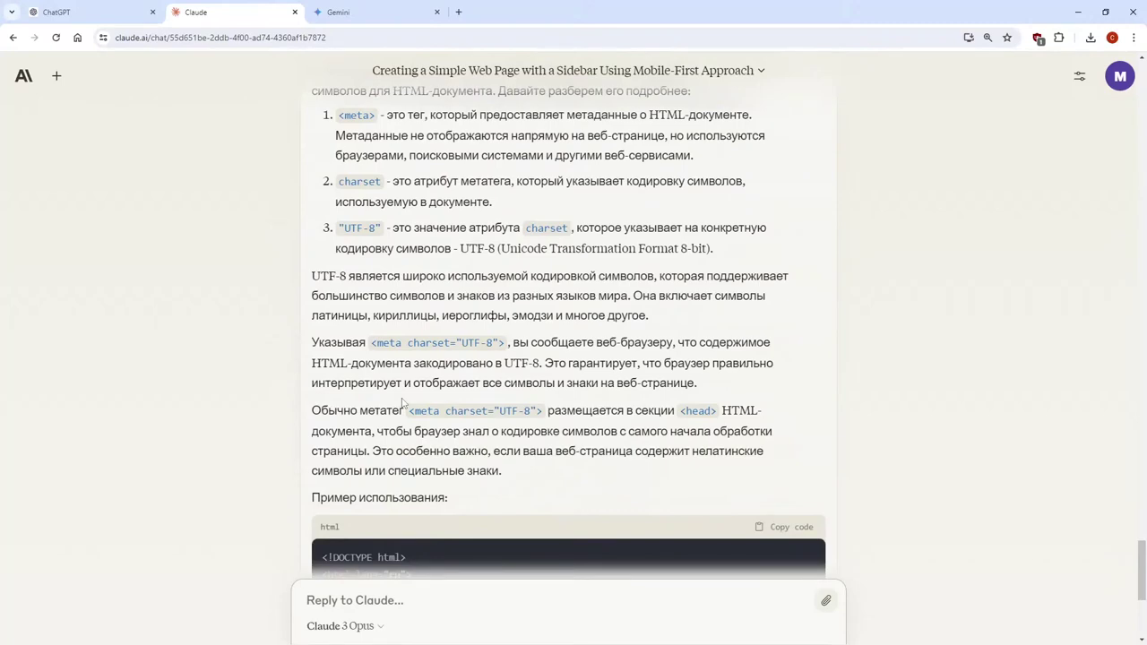
{"action": "scroll", "coordinate": [402, 404], "scroll_direction": "down", "scroll_amount": 3}
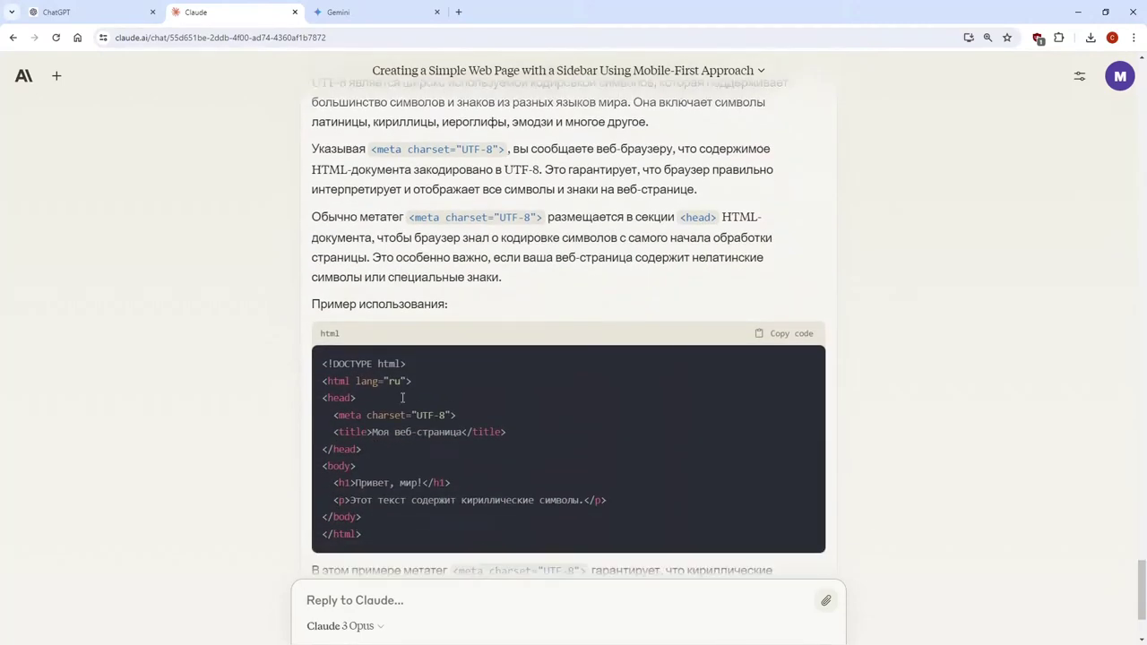
{"action": "scroll", "coordinate": [402, 399], "scroll_direction": "down", "scroll_amount": 2}
{"action": "scroll", "coordinate": [403, 402], "scroll_direction": "up", "scroll_amount": 4}
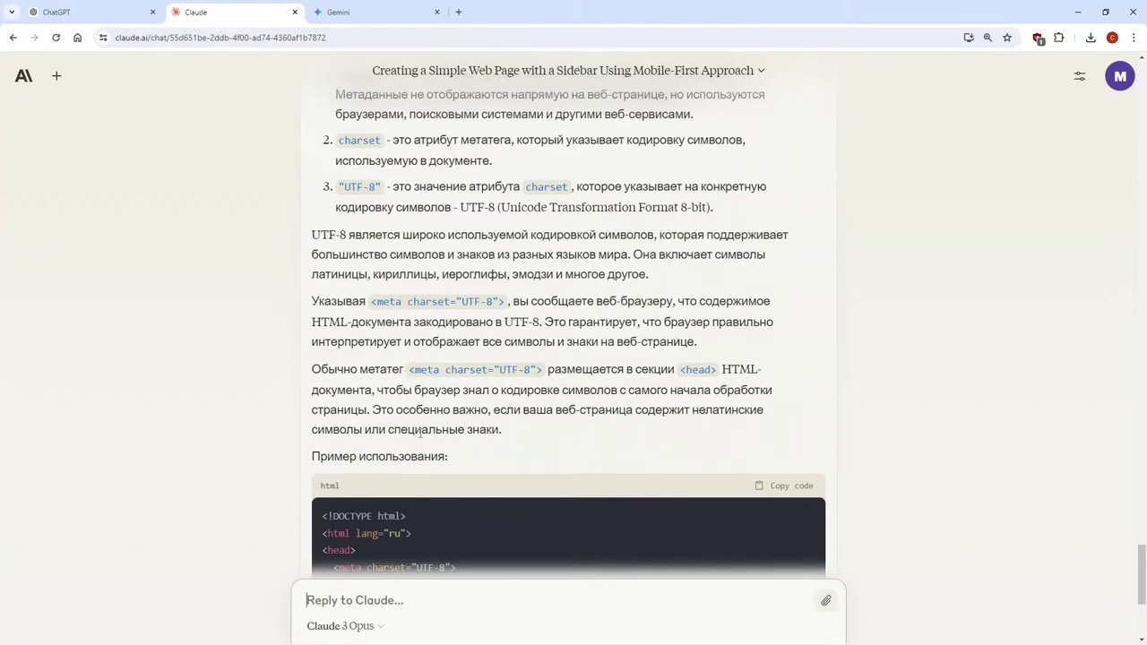
{"action": "scroll", "coordinate": [410, 403], "scroll_direction": "up", "scroll_amount": 1}
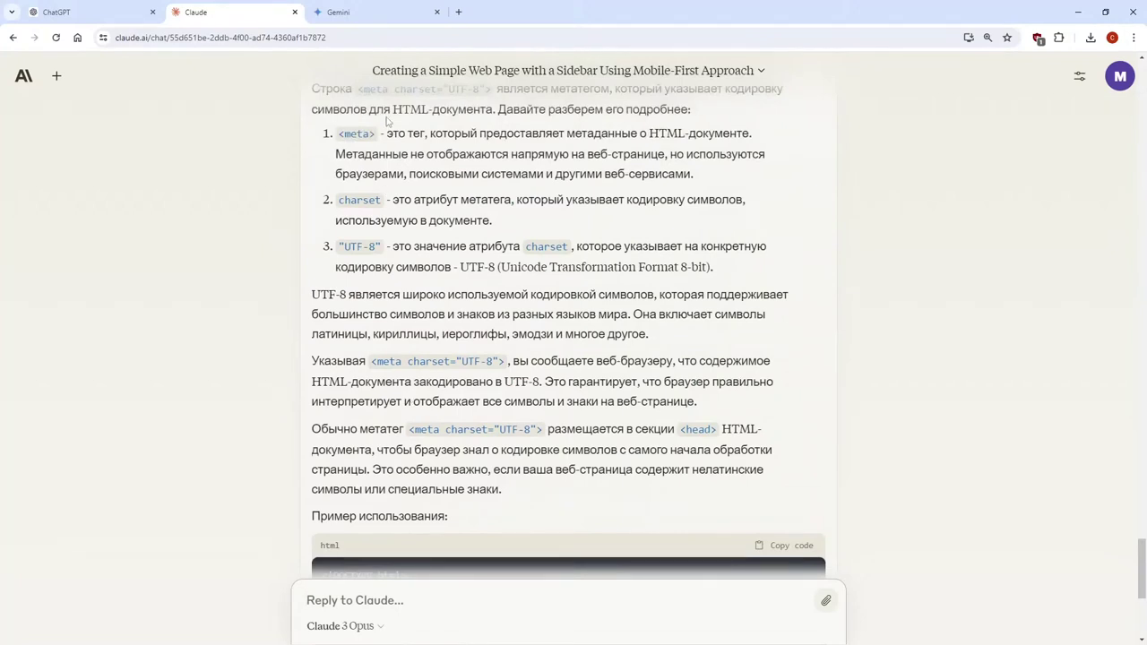
Switch to Gemini, send it the copied question about the meta charset line, and read its explanation through the recommendations
{"action": "left_click", "coordinate": [354, 13]}
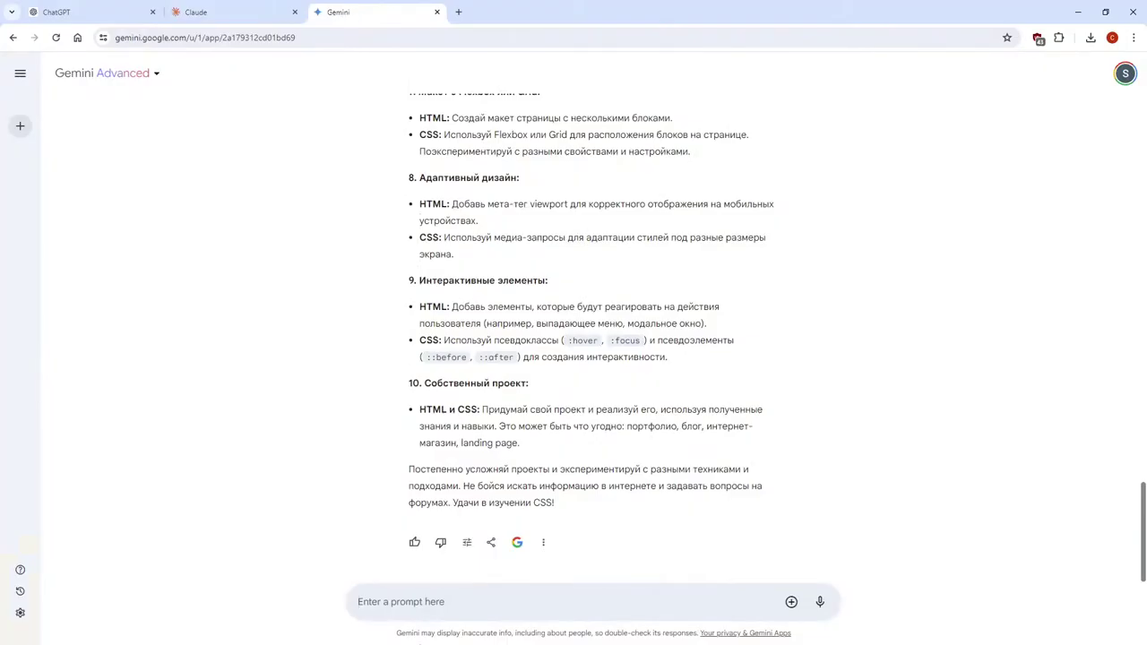
{"action": "right_click", "coordinate": [395, 603]}
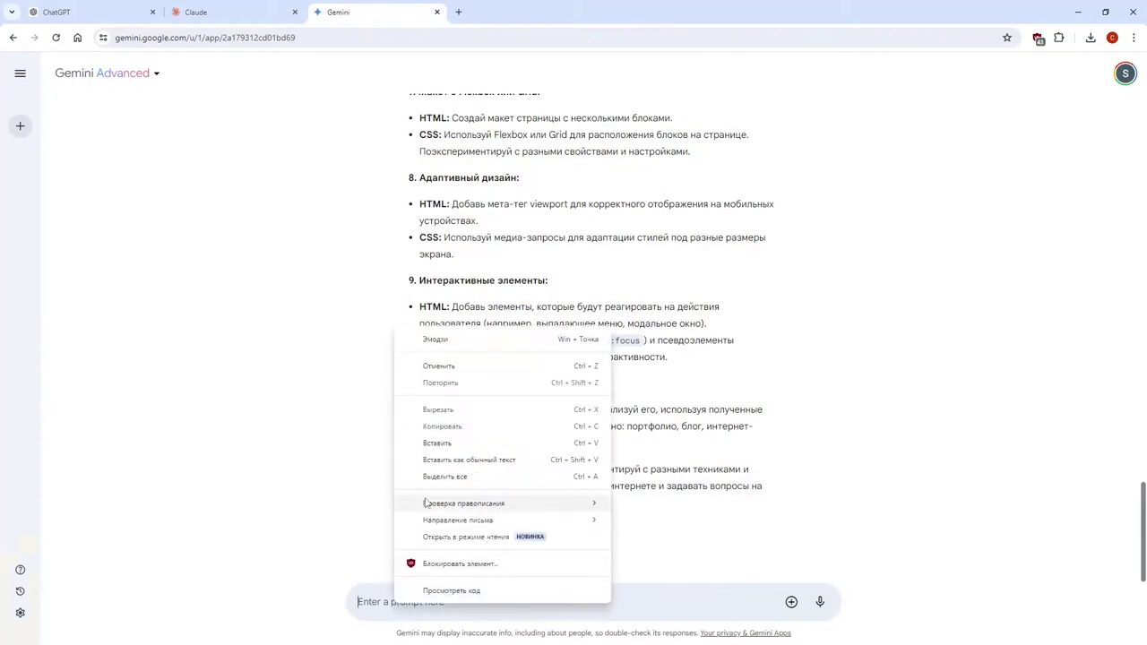
{"action": "left_click", "coordinate": [436, 442]}
{"action": "key", "text": "Return"}
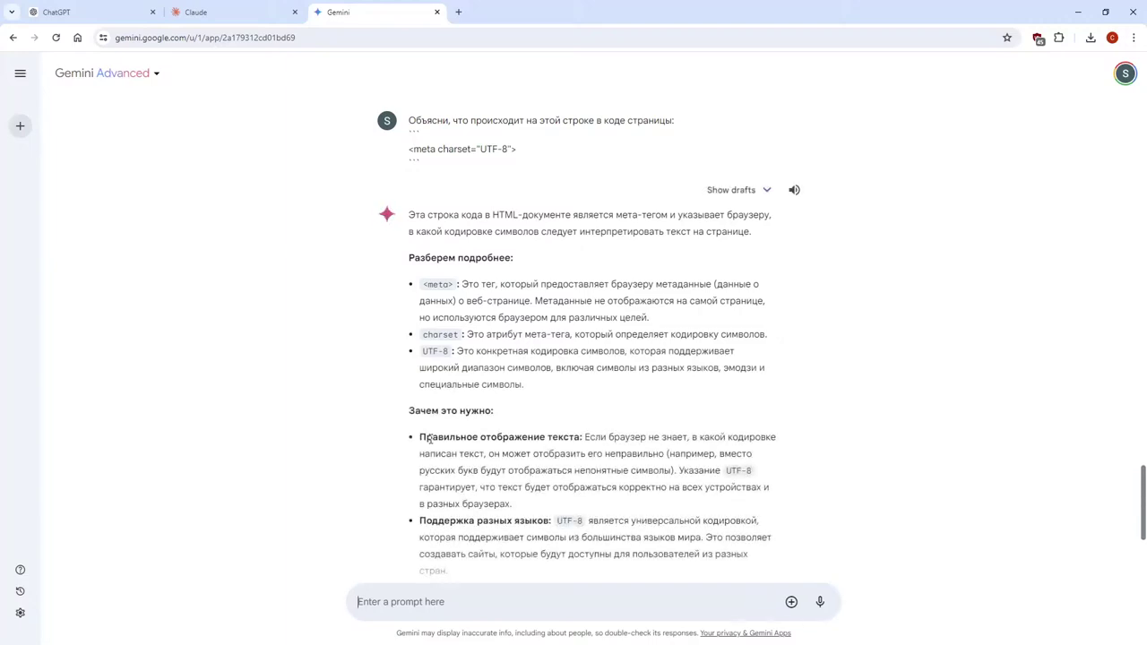
{"action": "scroll", "coordinate": [430, 438], "scroll_direction": "down", "scroll_amount": 3}
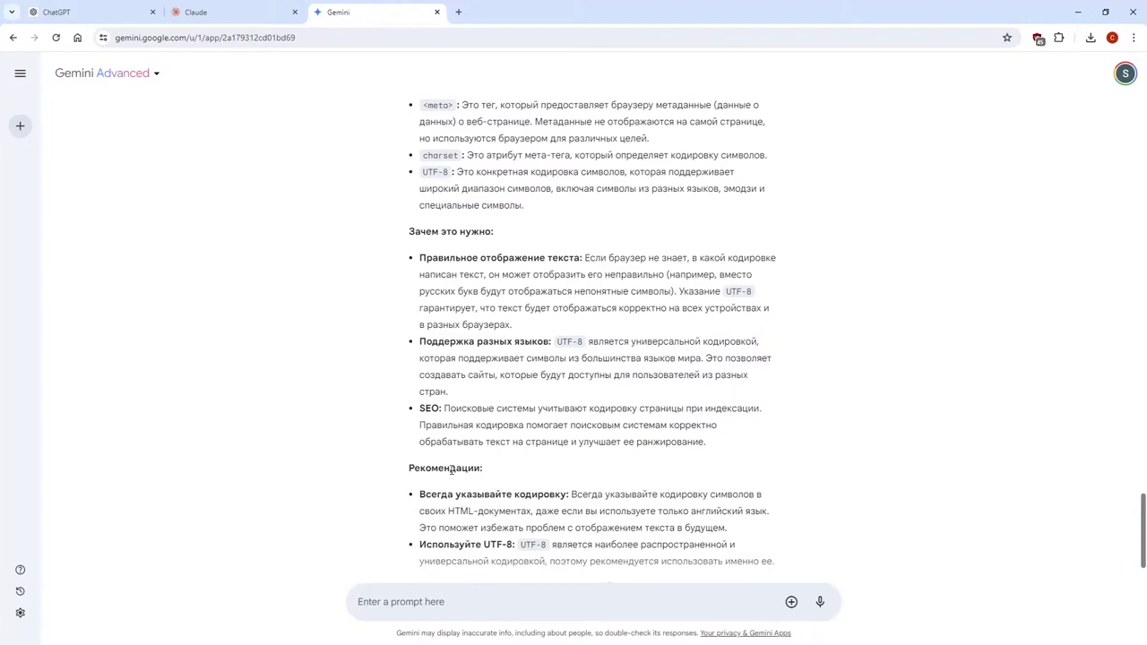
{"action": "scroll", "coordinate": [451, 470], "scroll_direction": "down", "scroll_amount": 2}
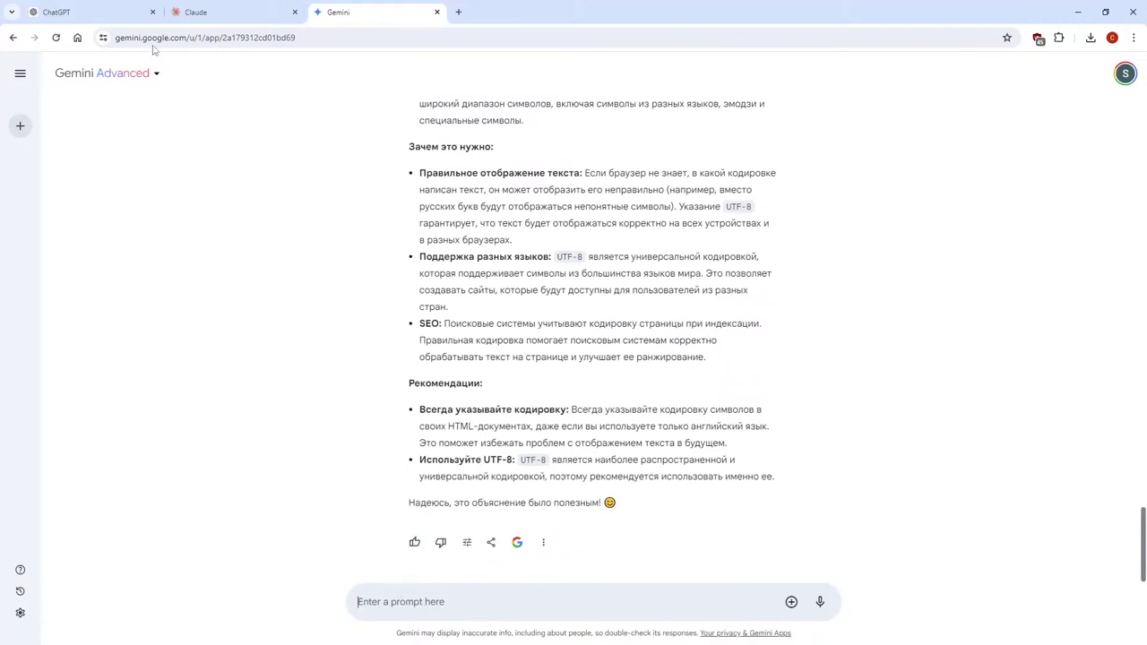
Switch to the ChatGPT conversation and begin a follow-up message with "Я так и не понял, что такое "utf-8", кодировка и т.д."
{"action": "left_click", "coordinate": [127, 6]}
{"action": "left_click", "coordinate": [362, 598]}
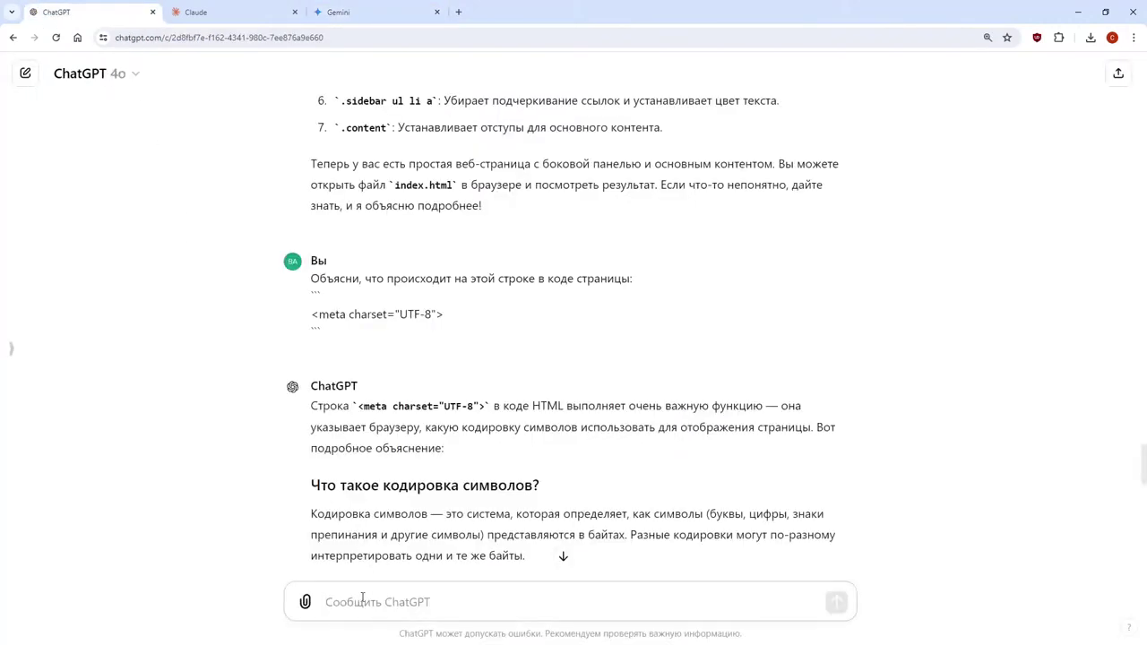
{"action": "type", "text": "Я так и не по"}
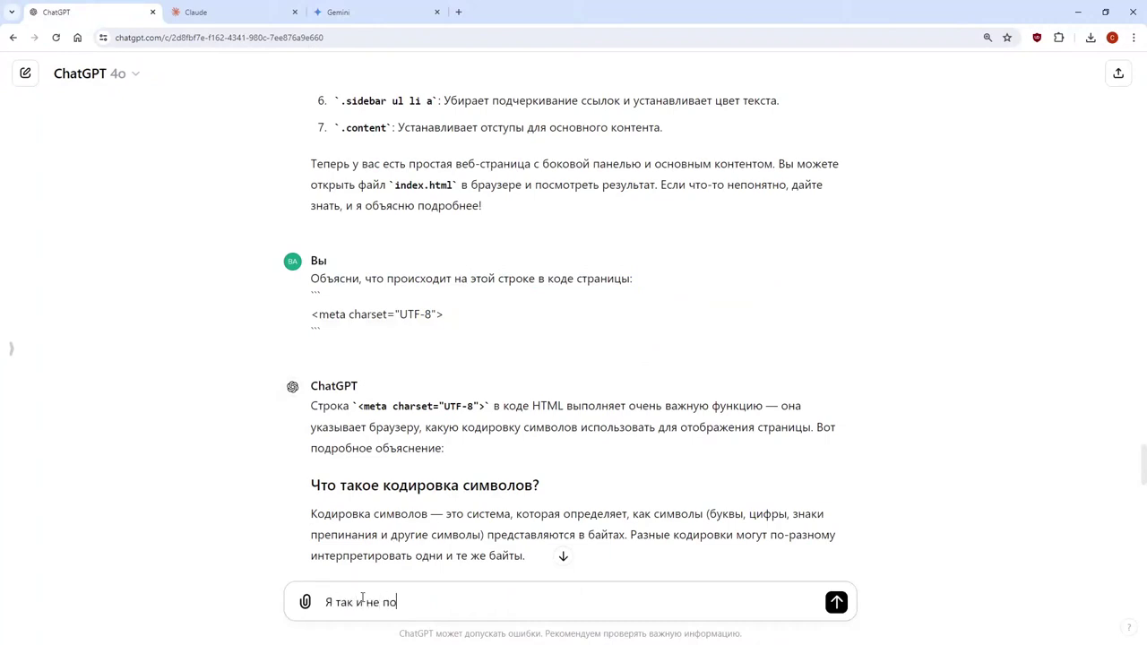
{"action": "type", "text": "нял, что такое \""}
{"action": "type", "text": "ГЕ"}
{"action": "key", "text": "BackSpace"}
{"action": "key", "text": "BackSpace"}
{"action": "type", "text": "ГЕ"}
{"action": "key", "text": "BackSpace"}
{"action": "type", "text": "ut"}
{"action": "key", "text": "BackSpace"}
{"action": "type", "text": "tr"}
{"action": "key", "text": "BackSpace"}
{"action": "type", "text": "f-8\","}
{"action": "type", "text": "кодировка и т.д."}
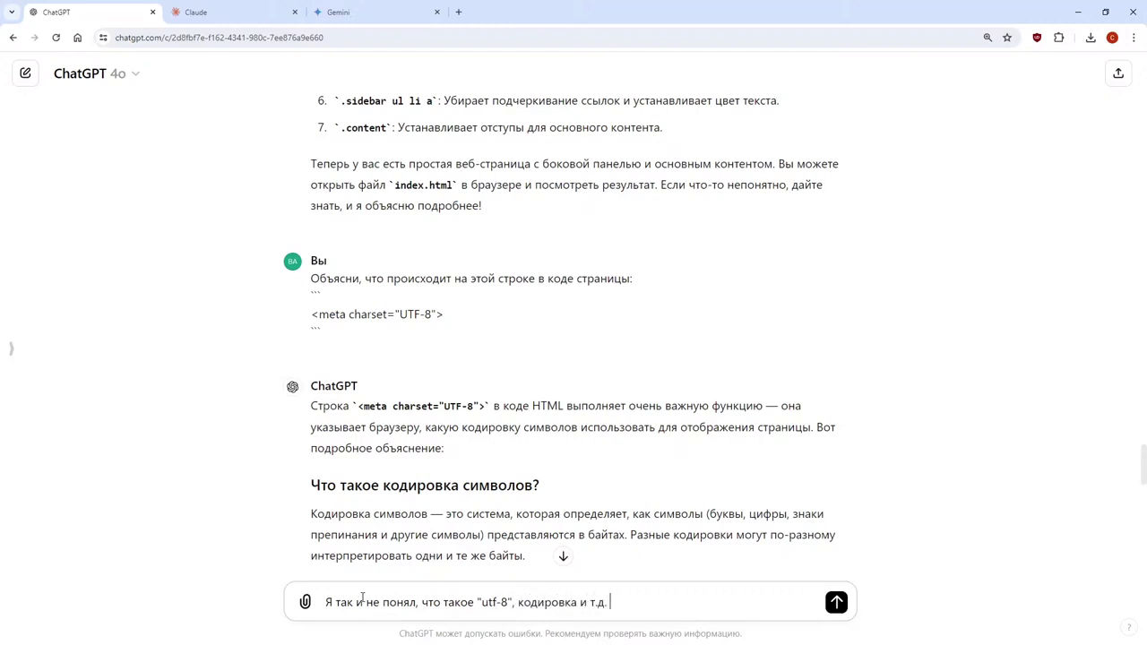
Add the request "Можешь объяснить как для умственно-отсталого ребенка, с примерами и аналогиями." to the follow-up message
{"action": "type", "text": " Можешь объяснить как для у"}
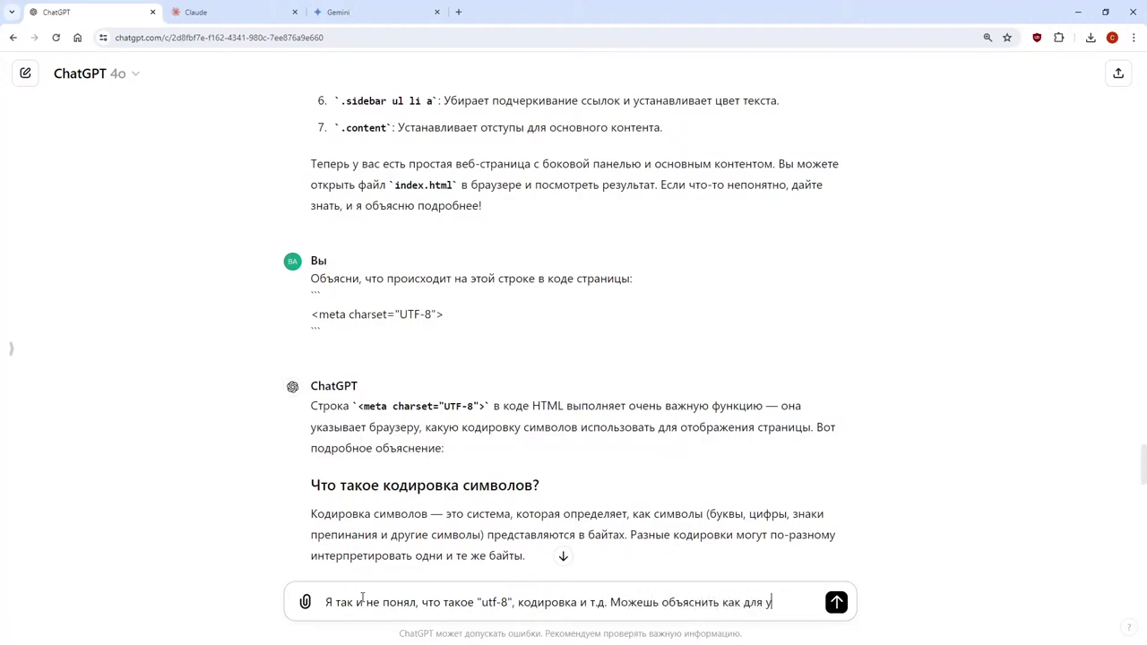
{"action": "type", "text": "мственно-"}
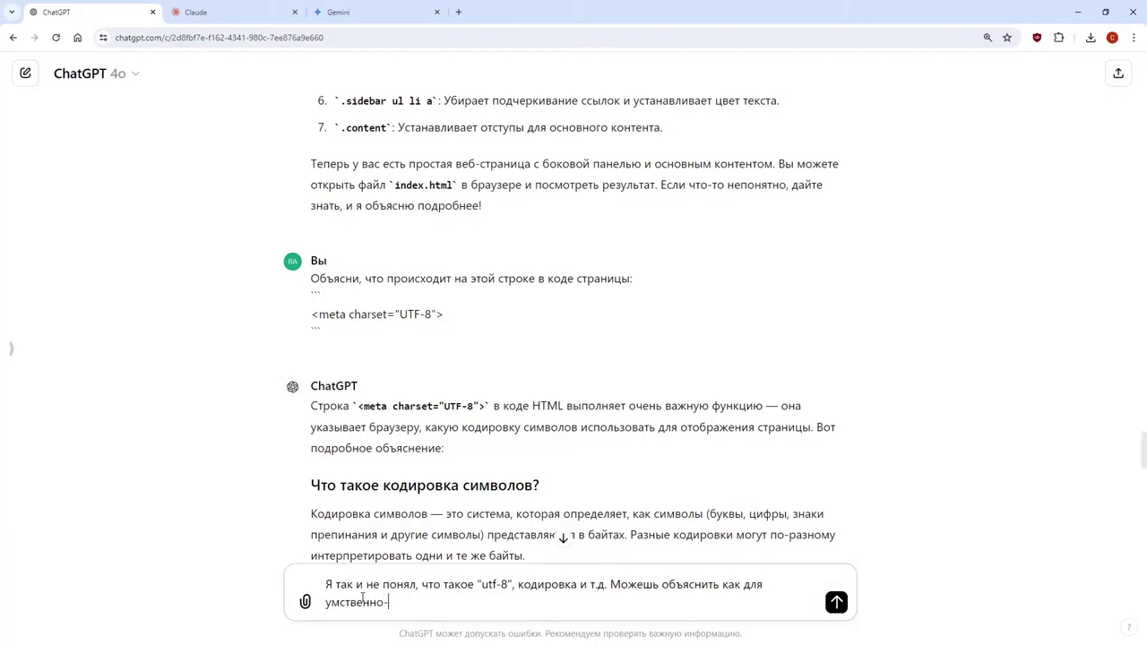
{"action": "type", "text": "отсталого ребенка, с пр"}
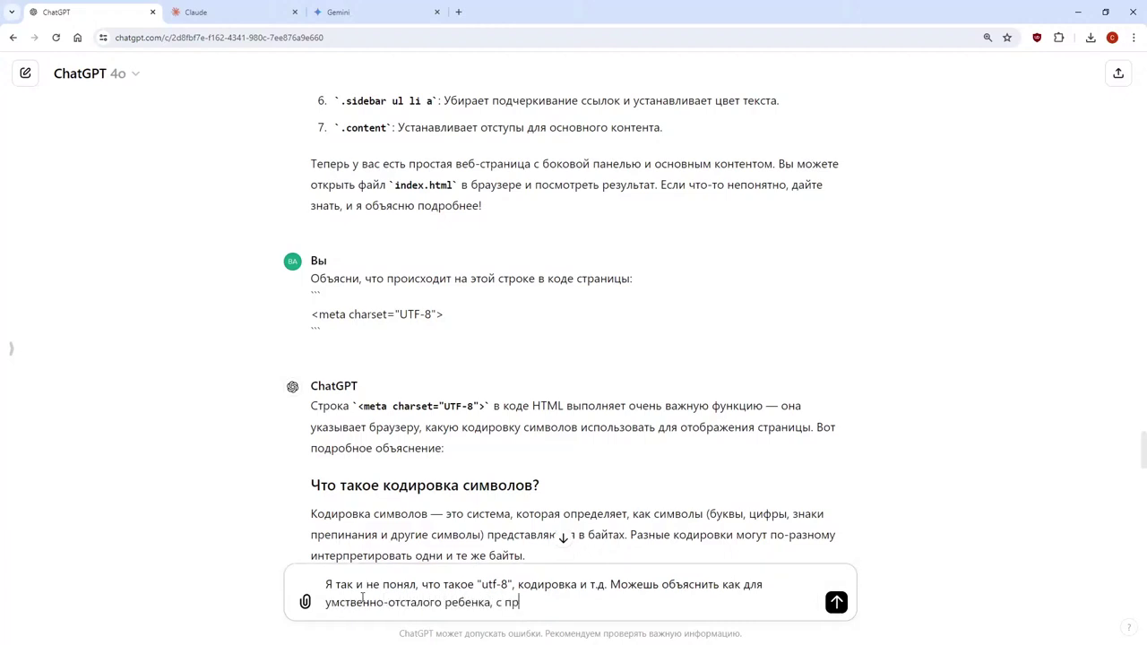
{"action": "type", "text": "имерами и аналогиями. "}
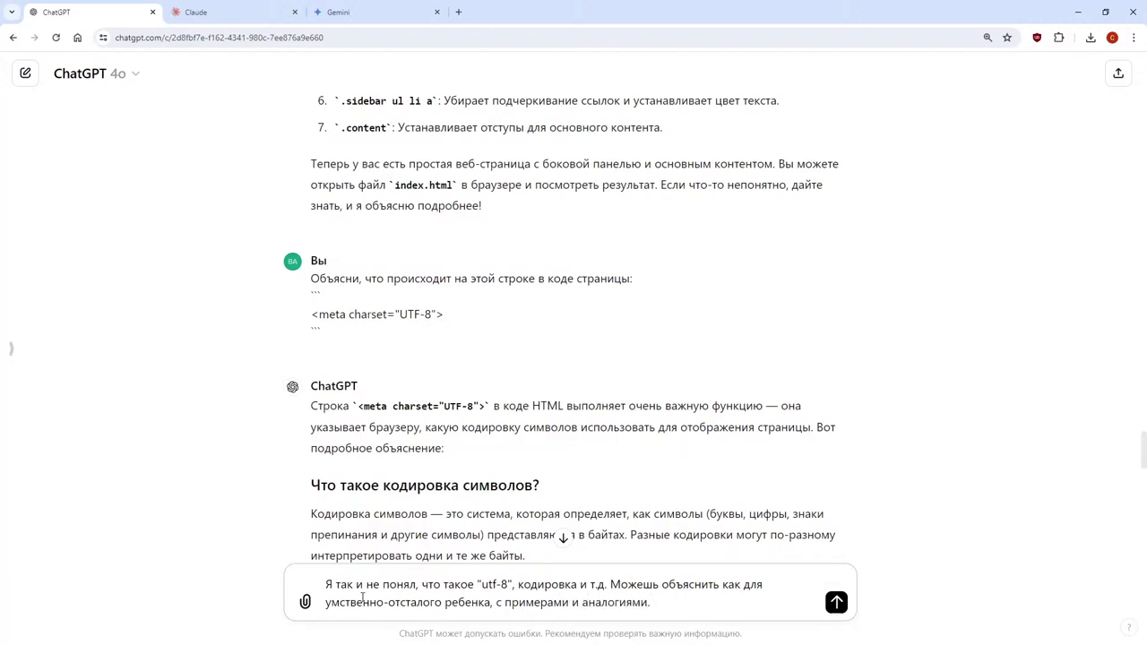
Add "И пожалуйста еще пример из реальной жизни, что будет, если я не напишу в коде страницы эту строчку" and send the message to ChatGPT
{"action": "type", "text": "И пожалуйста еще пример "}
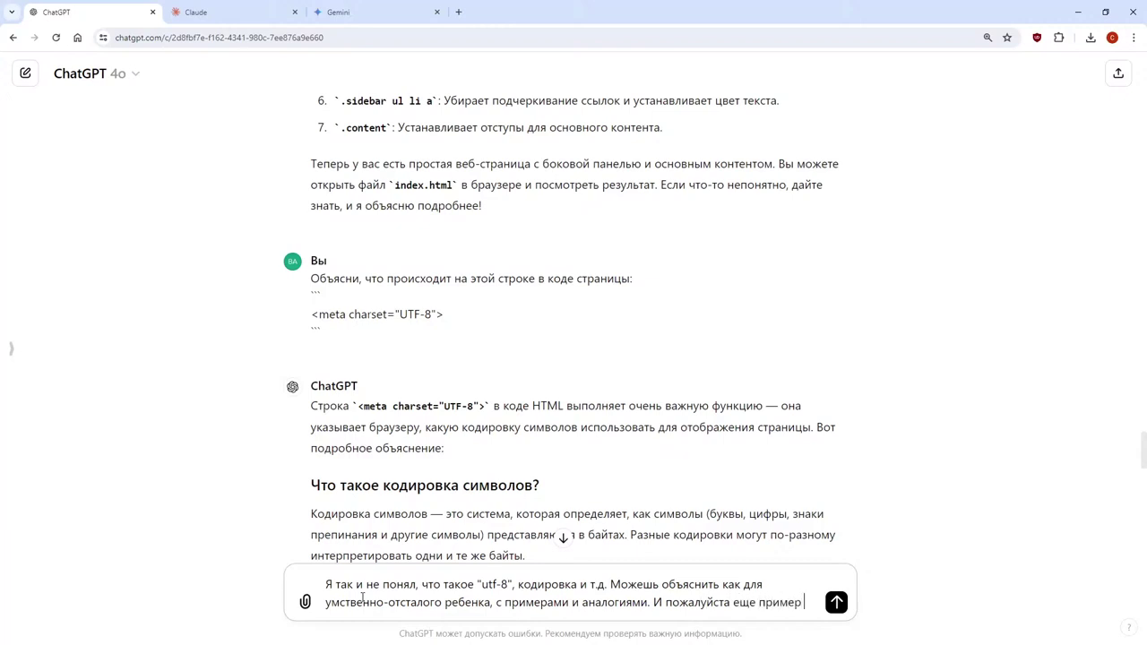
{"action": "type", "text": "из реальн"}
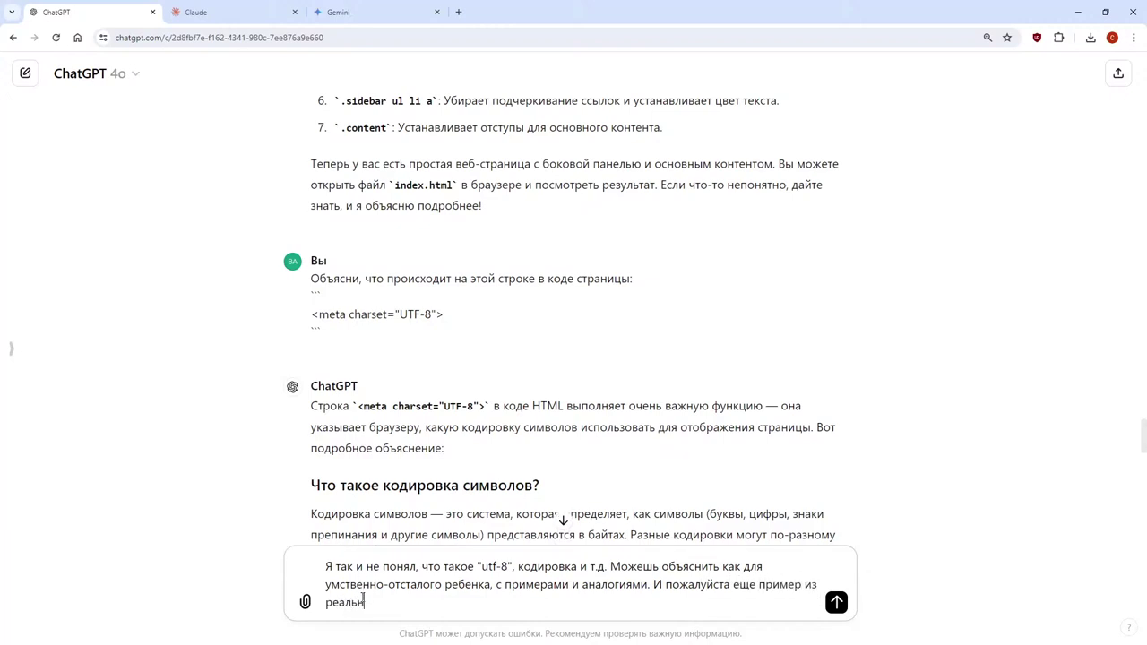
{"action": "type", "text": "ой жизни, что будет, "}
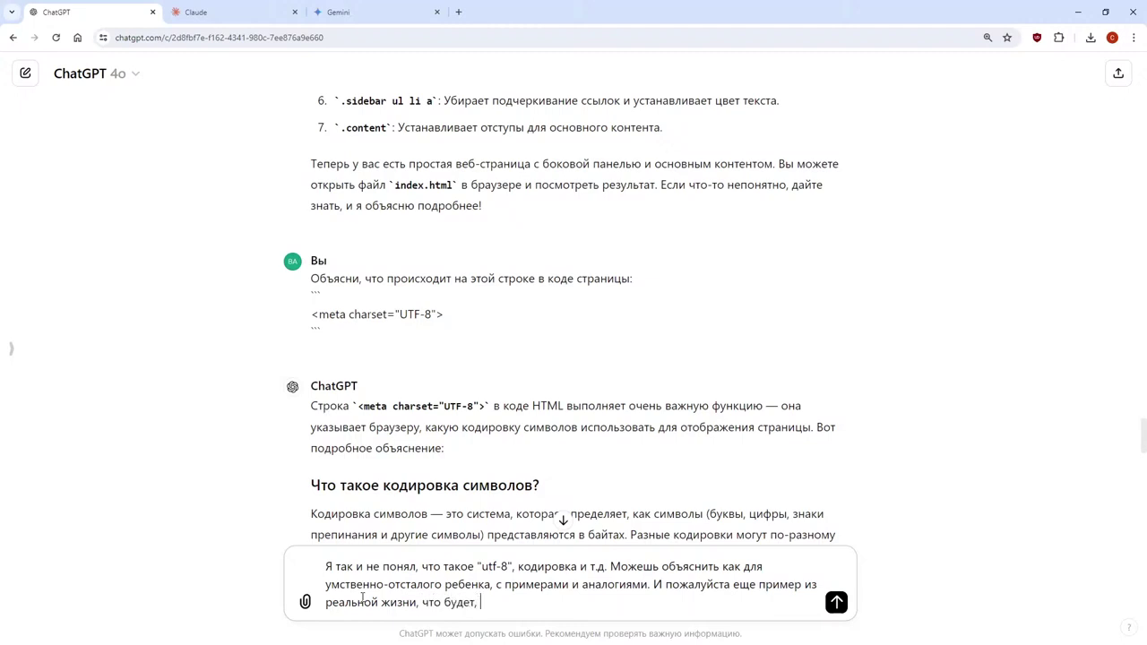
{"action": "type", "text": "если я не напишу в коде стар"}
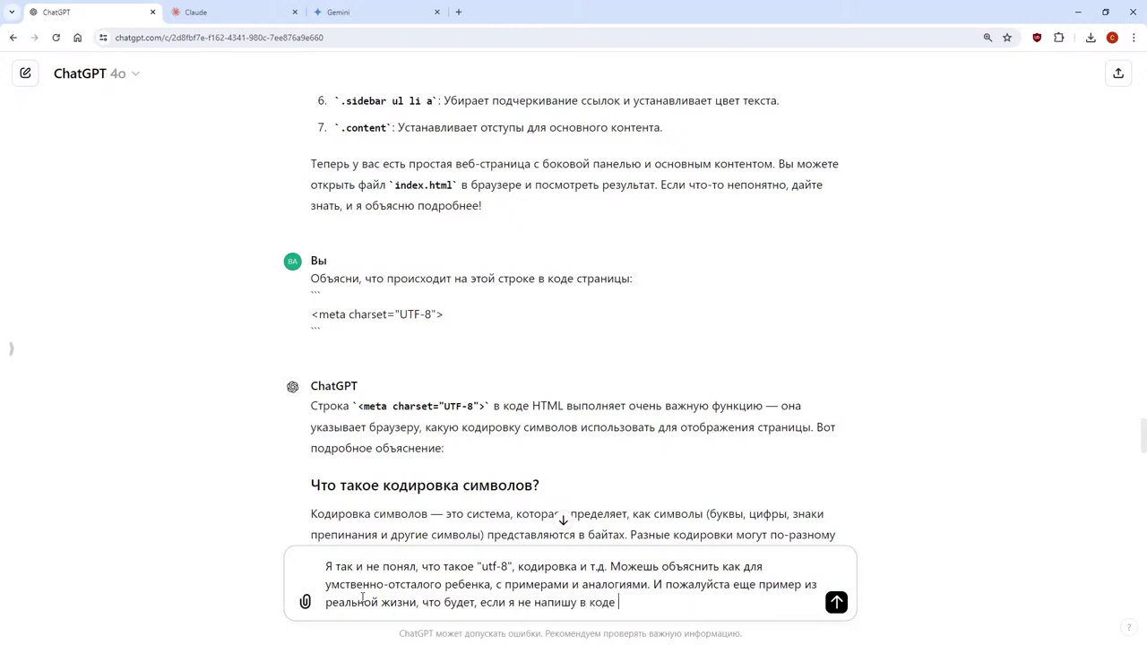
{"action": "key", "text": "BackSpace"}
{"action": "key", "text": "BackSpace"}
{"action": "type", "text": "раницы эту строчку"}
{"action": "key", "text": "Return"}
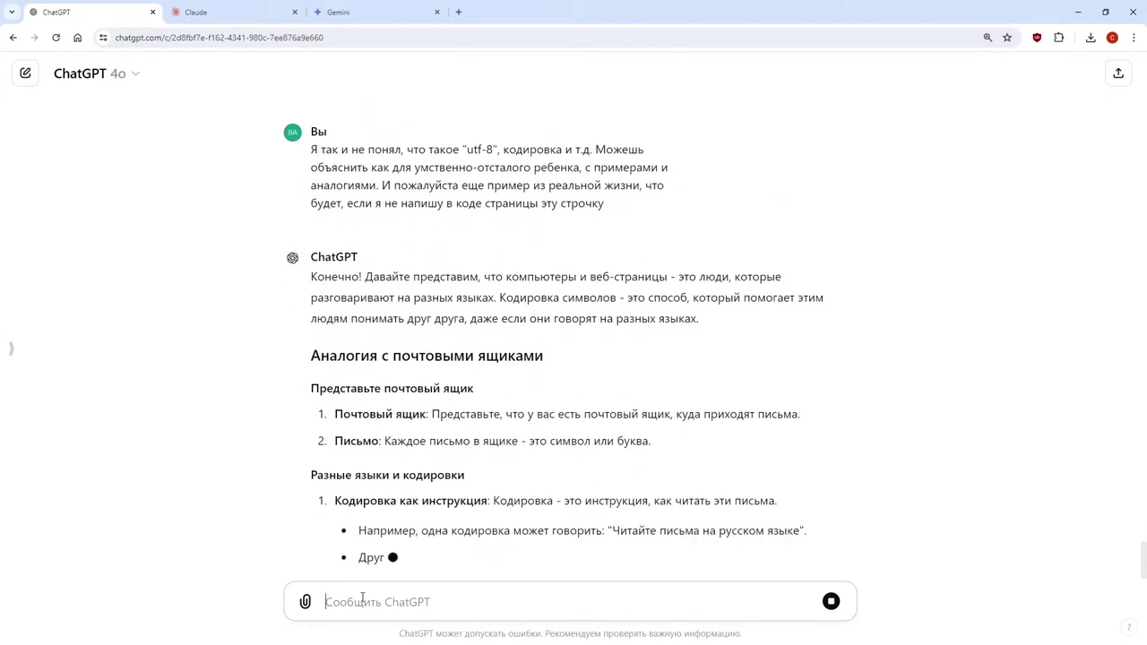
Read through ChatGPT's simplified explanation of UTF-8, including the mailbox analogy, the real-life example and the HTML samples
{"action": "scroll", "coordinate": [421, 504], "scroll_direction": "up", "scroll_amount": 2}
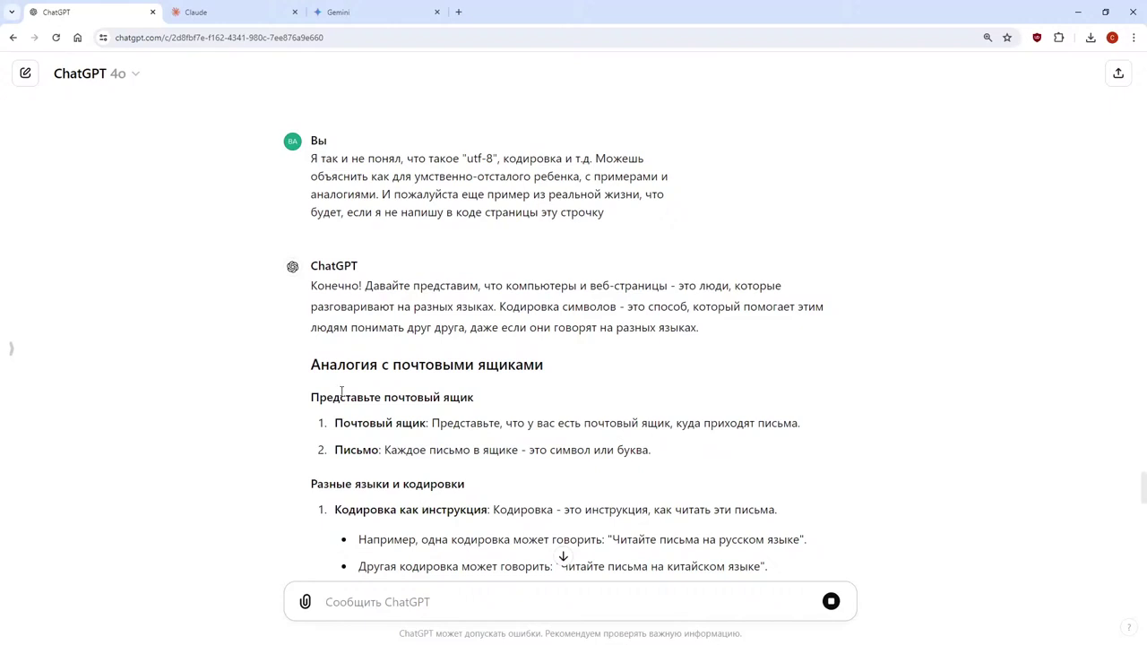
{"action": "scroll", "coordinate": [343, 391], "scroll_direction": "down", "scroll_amount": 3}
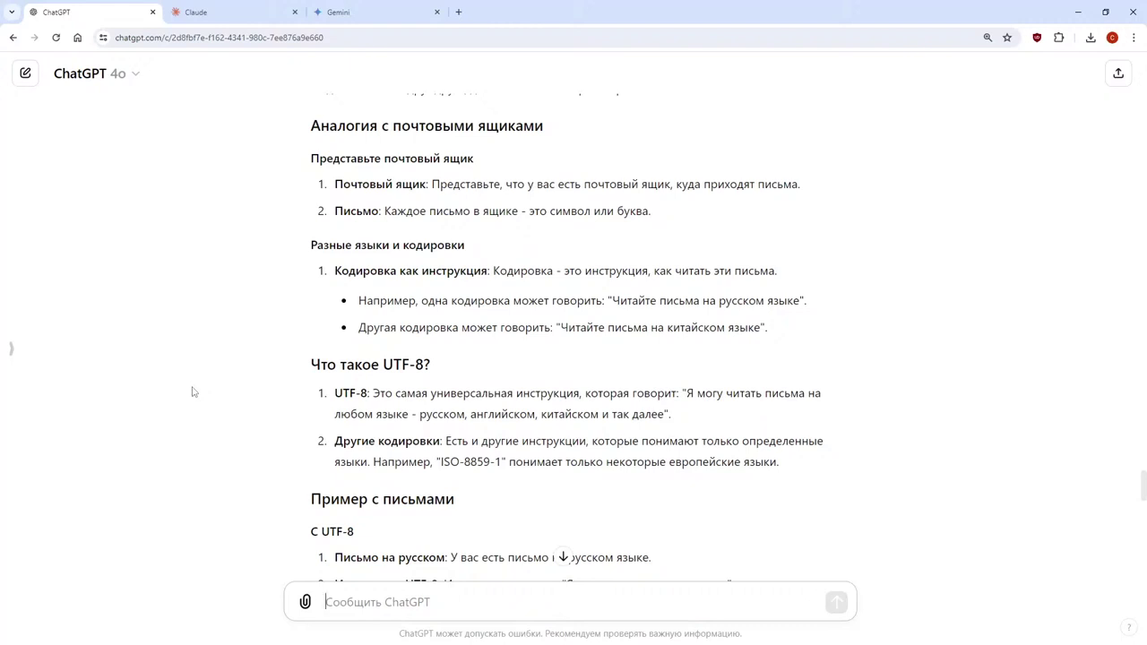
{"action": "scroll", "coordinate": [190, 392], "scroll_direction": "down", "scroll_amount": 1}
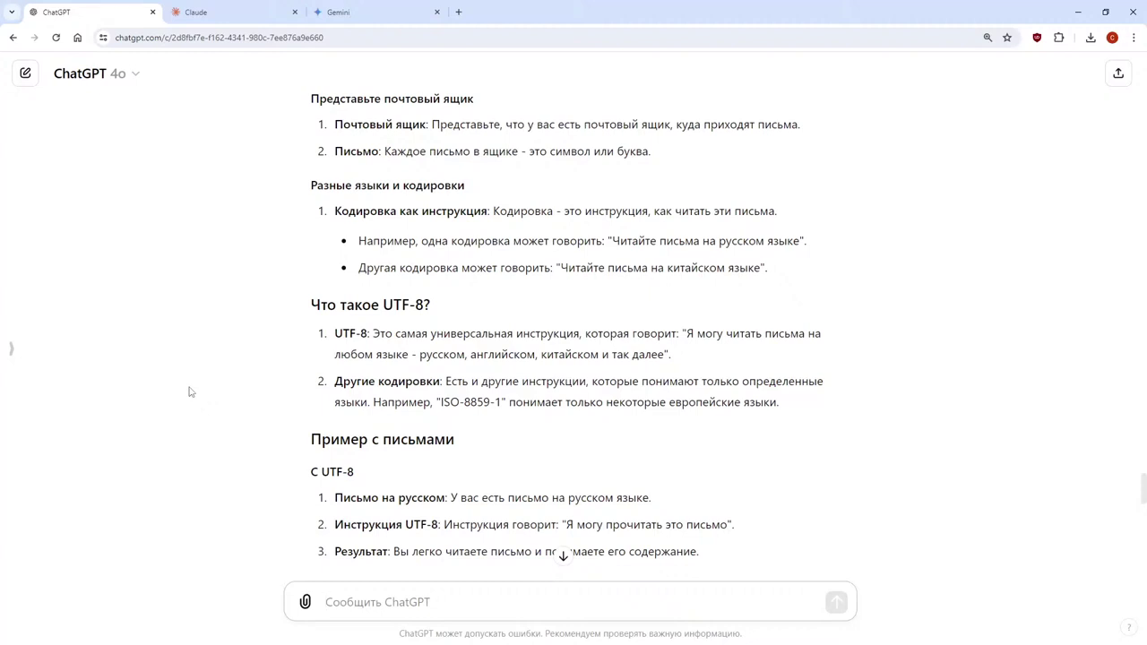
{"action": "scroll", "coordinate": [191, 391], "scroll_direction": "down", "scroll_amount": 10}
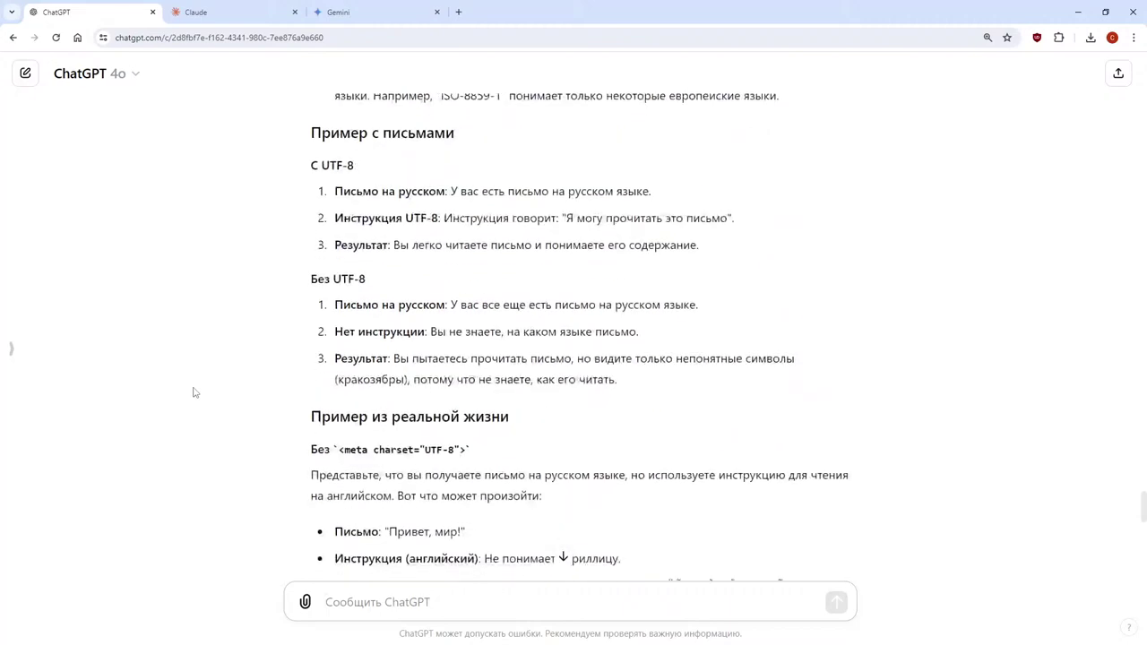
{"action": "scroll", "coordinate": [192, 392], "scroll_direction": "down", "scroll_amount": 6}
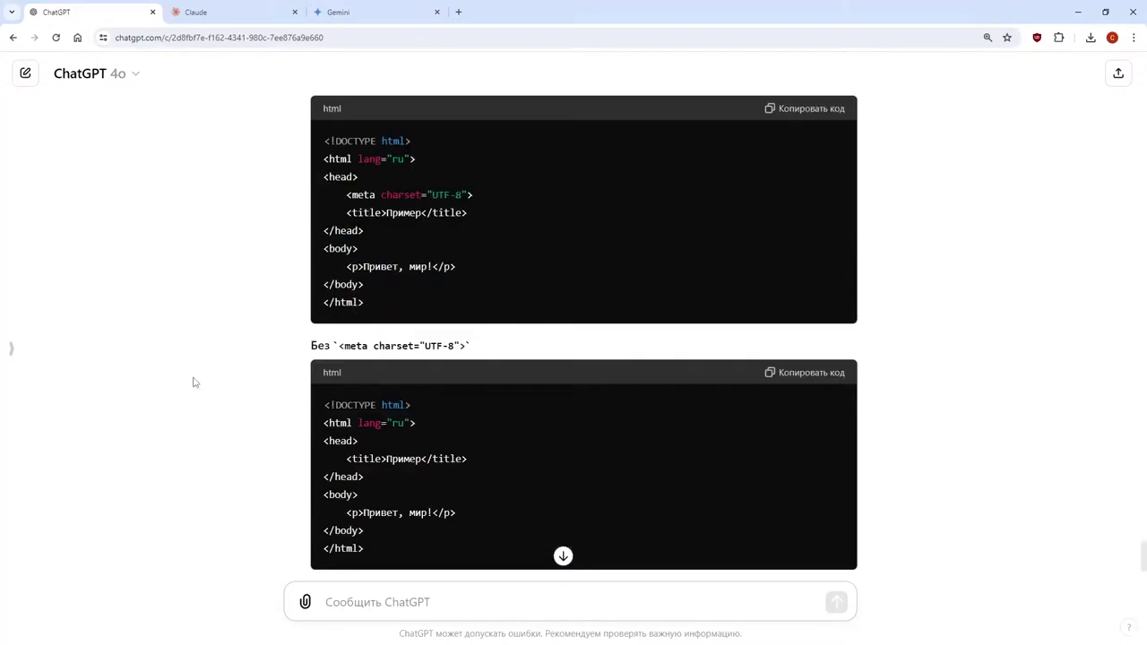
{"action": "scroll", "coordinate": [193, 382], "scroll_direction": "up", "scroll_amount": 13}
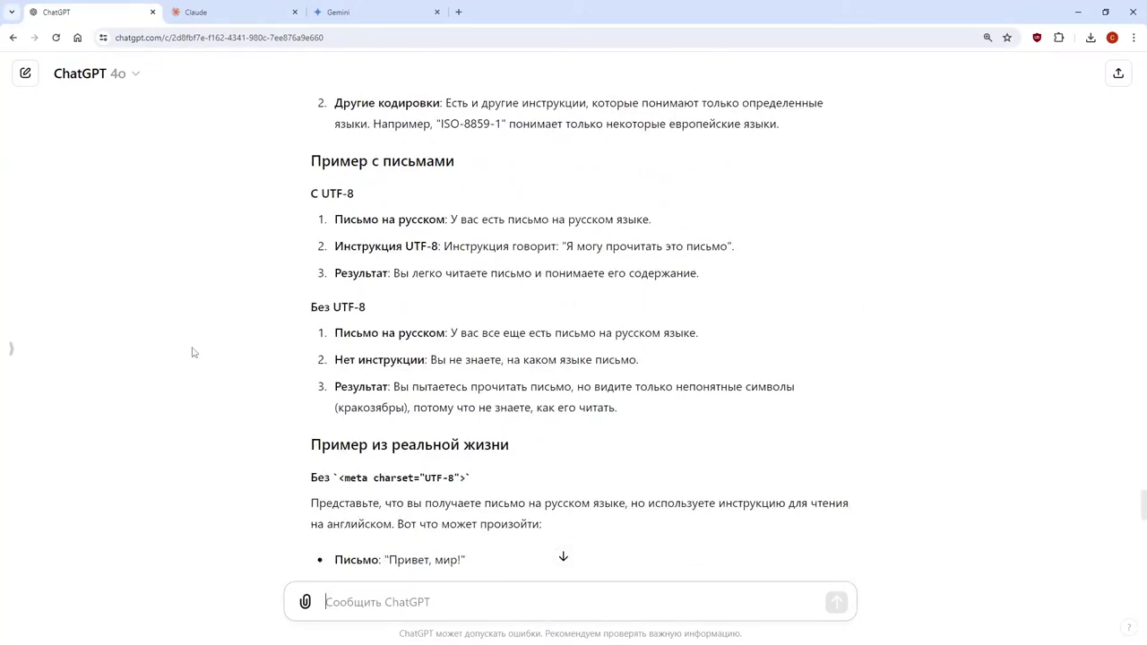
{"action": "scroll", "coordinate": [192, 353], "scroll_direction": "down", "scroll_amount": 3}
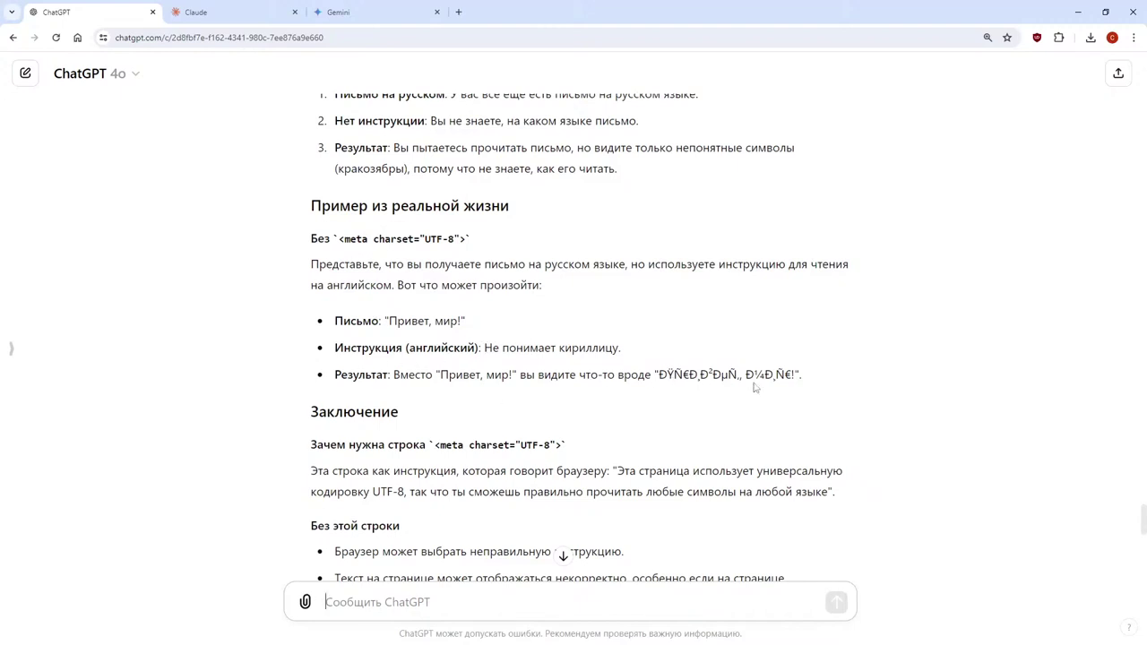
{"action": "scroll", "coordinate": [808, 388], "scroll_direction": "down", "scroll_amount": 3}
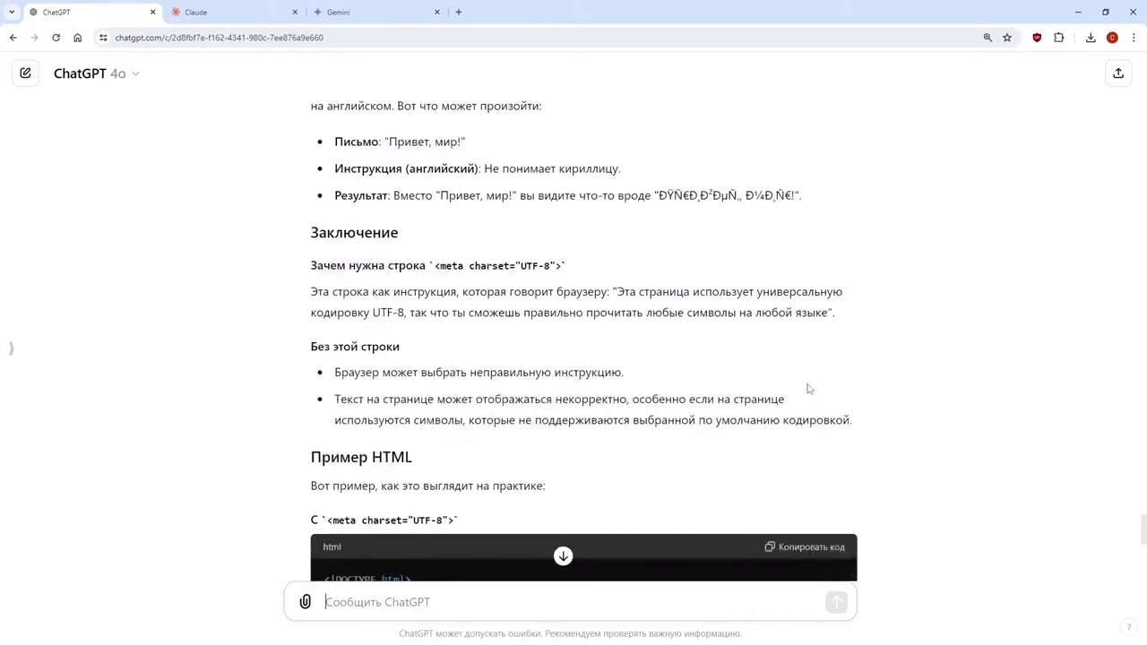
{"action": "scroll", "coordinate": [809, 388], "scroll_direction": "down", "scroll_amount": 2}
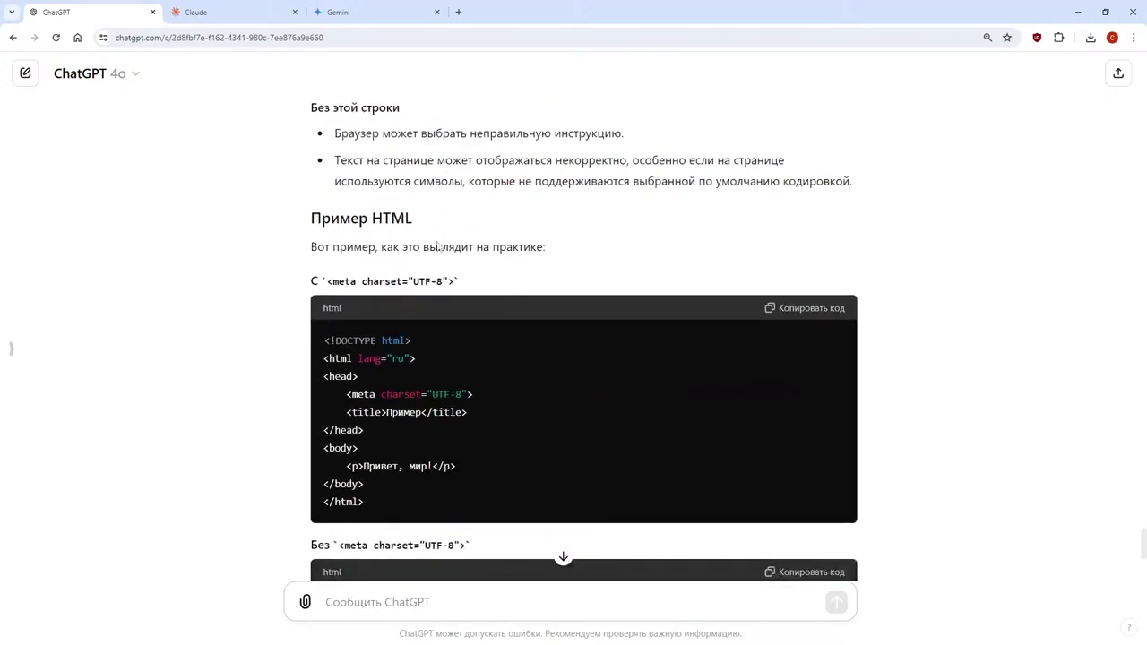
{"action": "left_click", "coordinate": [224, 12]}
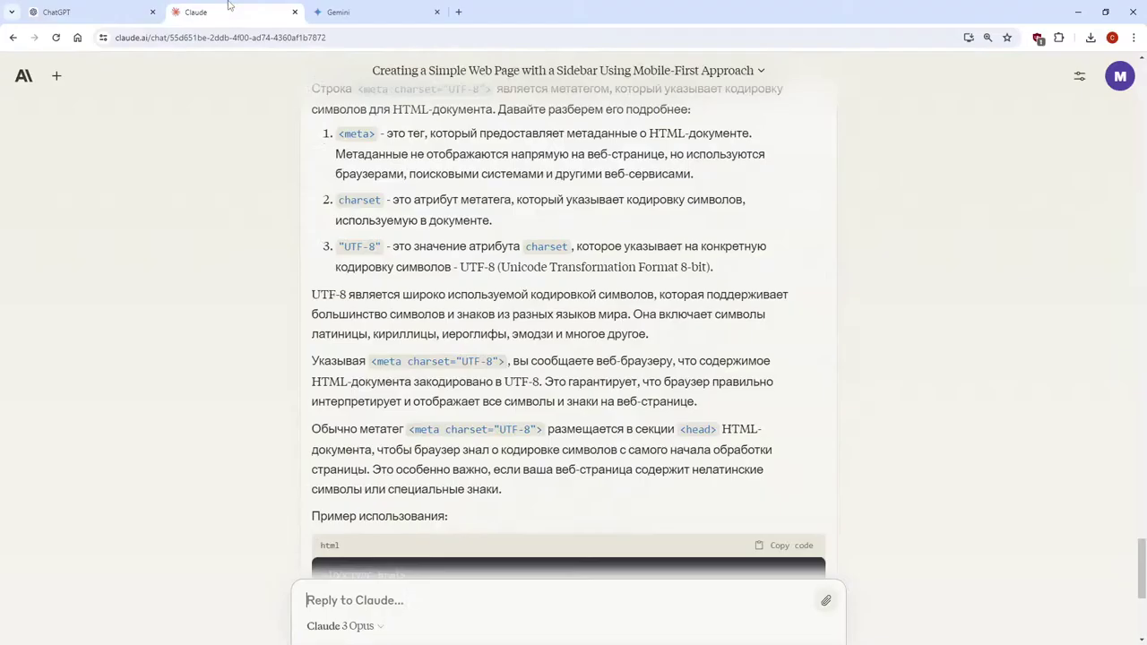
{"action": "right_click", "coordinate": [352, 599]}
{"action": "left_click", "coordinate": [386, 457]}
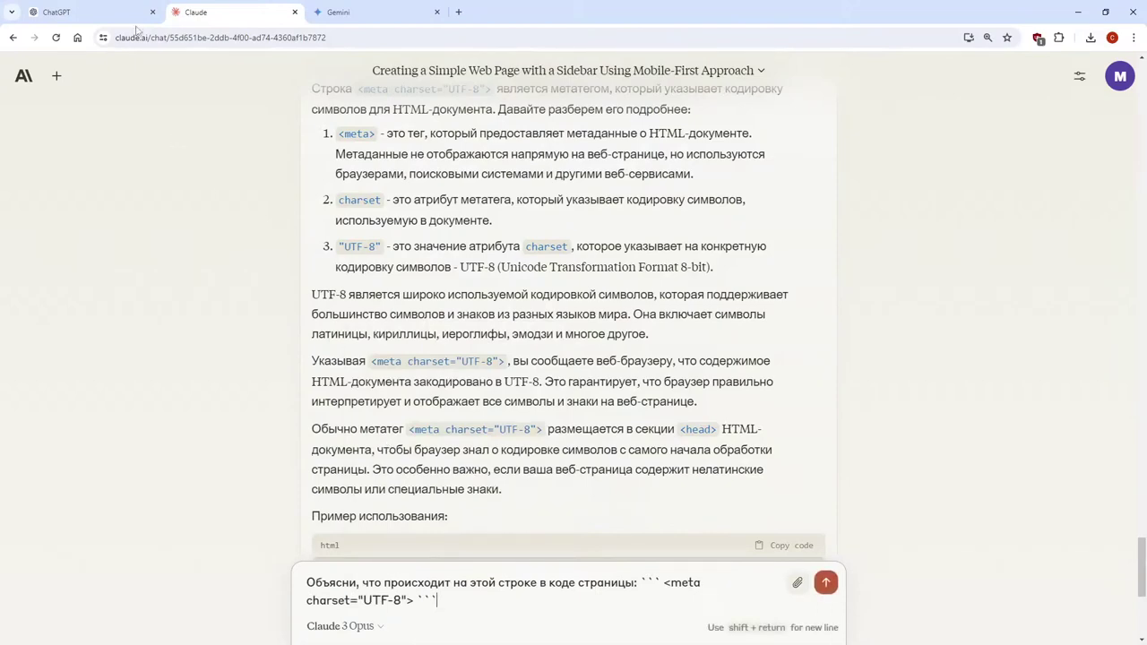
Return to the ChatGPT conversation and copy the whole follow-up question about utf-8 and encoding
{"action": "left_click", "coordinate": [98, 11]}
{"action": "scroll", "coordinate": [315, 289], "scroll_direction": "up", "scroll_amount": 5}
{"action": "scroll", "coordinate": [313, 290], "scroll_direction": "up", "scroll_amount": 5}
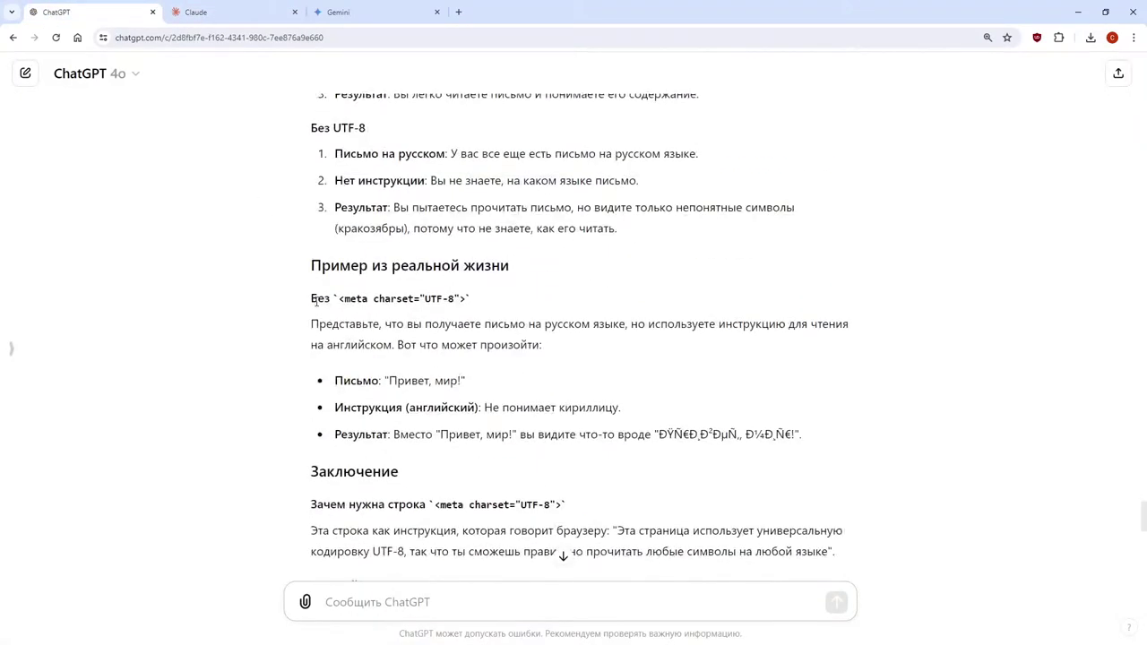
{"action": "scroll", "coordinate": [386, 439], "scroll_direction": "up", "scroll_amount": 10}
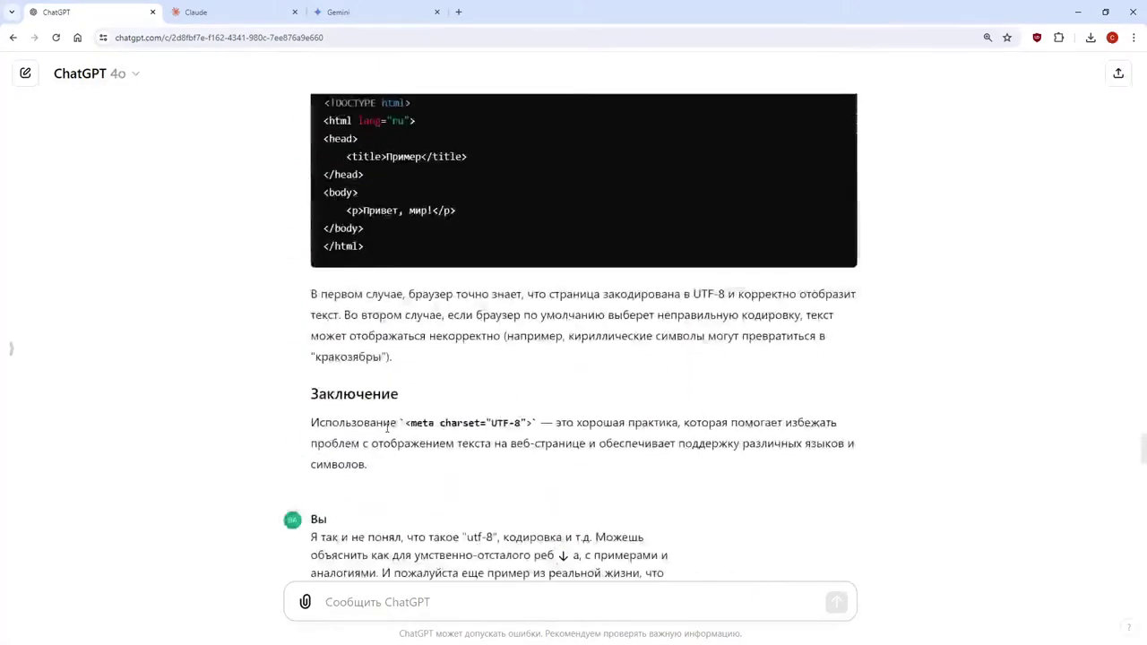
{"action": "scroll", "coordinate": [320, 228], "scroll_direction": "down", "scroll_amount": 4}
{"action": "mouse_move", "coordinate": [320, 231]}
{"action": "left_mouse_down"}
{"action": "mouse_move", "coordinate": [609, 296]}
{"action": "mouse_move", "coordinate": [313, 234]}
{"action": "left_mouse_up"}
{"action": "right_click", "coordinate": [314, 235]}
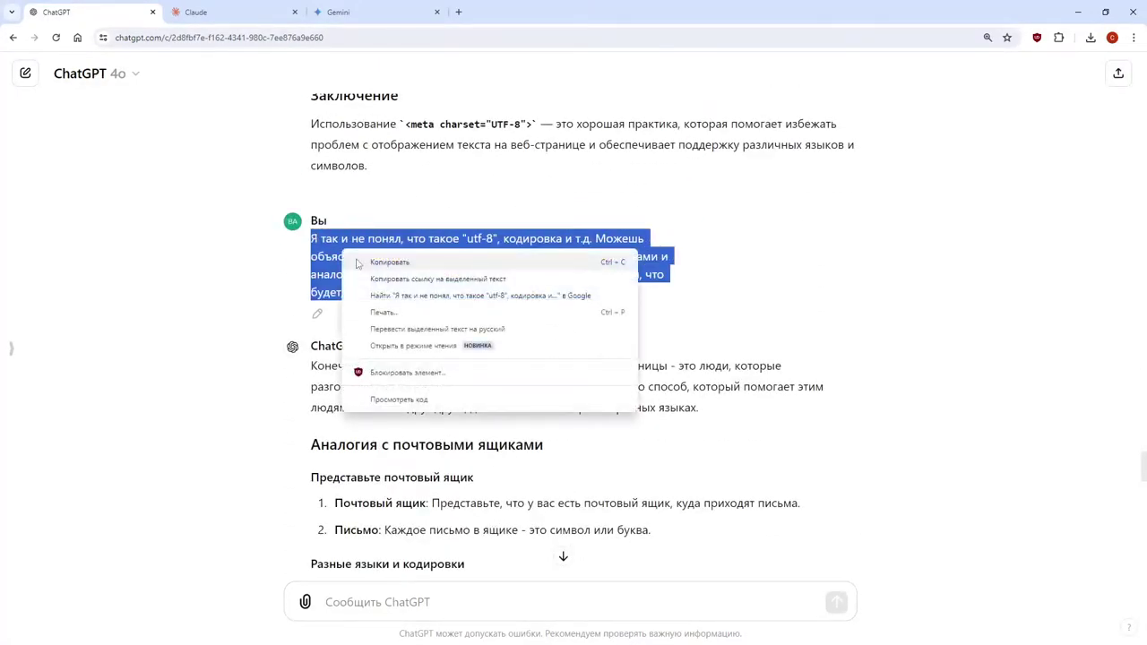
{"action": "left_click", "coordinate": [358, 264]}
Switch to Claude, replace the drafted message with the copied utf-8 question, send it, and read the whole answer
{"action": "left_click", "coordinate": [195, 12]}
{"action": "key", "text": "ctrl+a"}
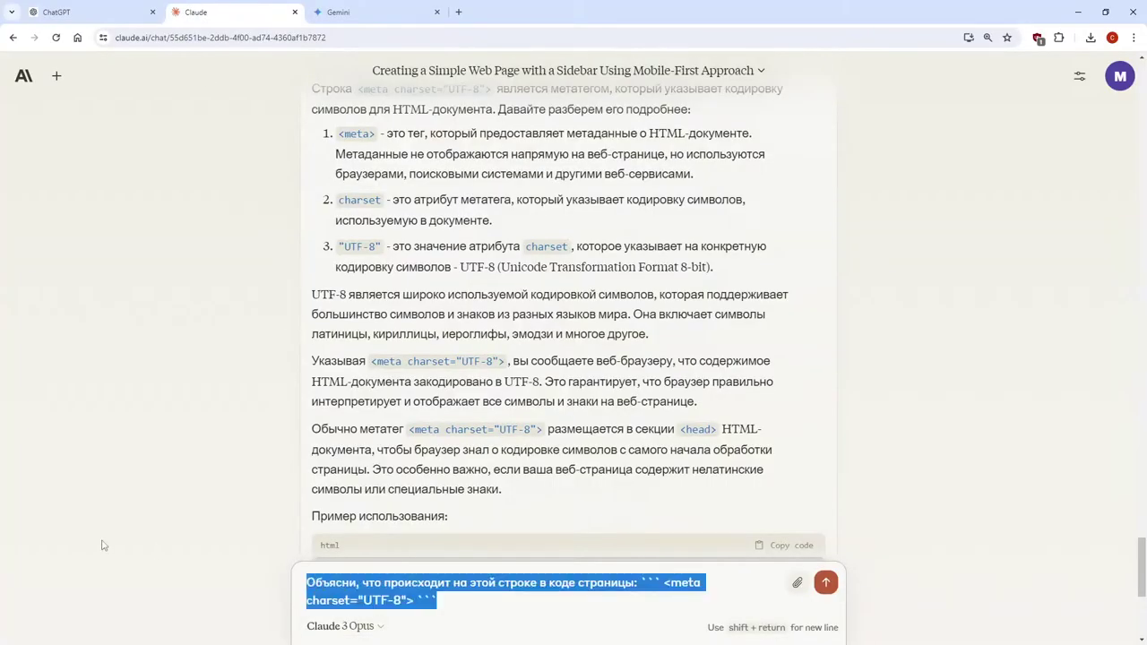
{"action": "key", "text": "BackSpace"}
{"action": "key", "text": "ctrl+v"}
{"action": "key", "text": "Return"}
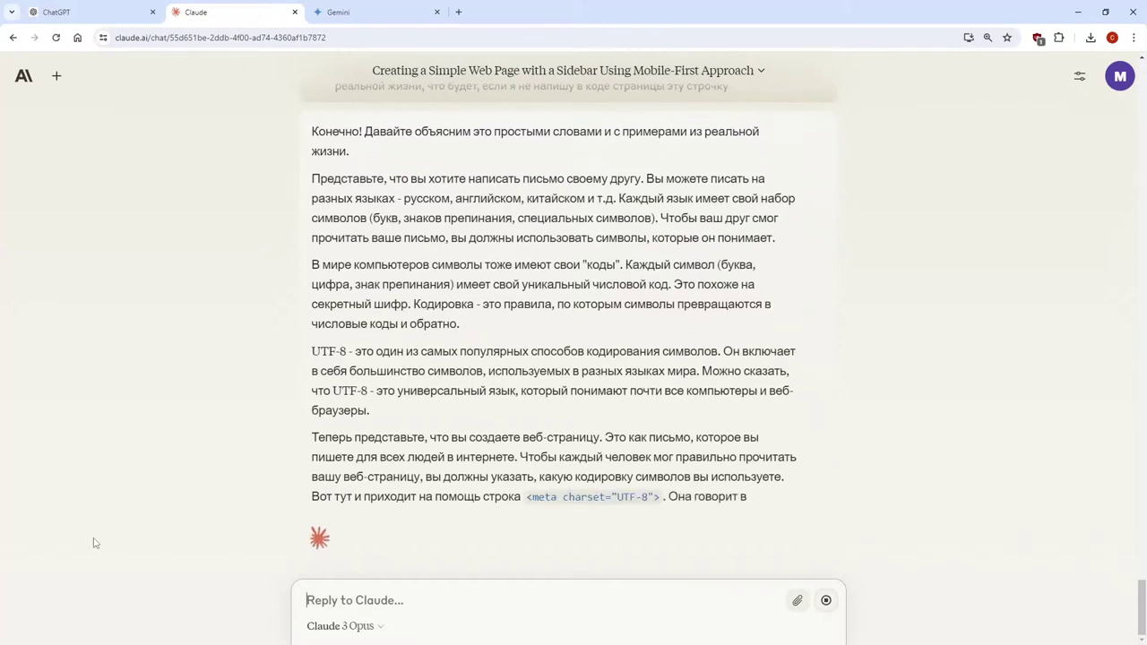
{"action": "scroll", "coordinate": [297, 373], "scroll_direction": "up", "scroll_amount": 2}
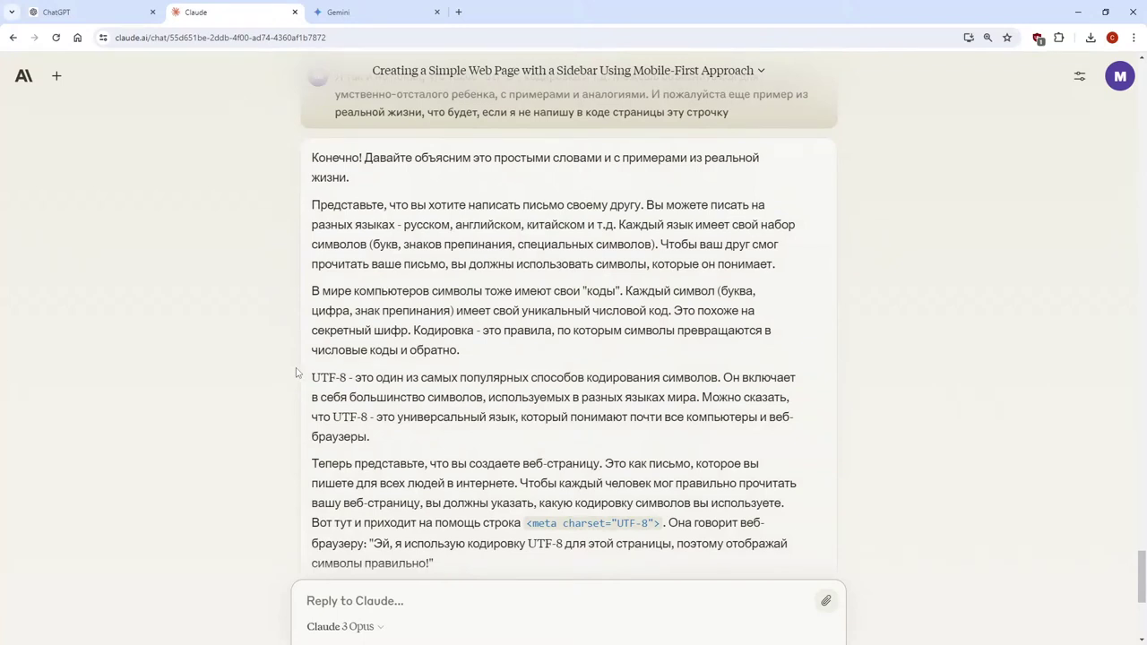
{"action": "scroll", "coordinate": [297, 373], "scroll_direction": "down", "scroll_amount": 1}
{"action": "scroll", "coordinate": [296, 373], "scroll_direction": "down", "scroll_amount": 1}
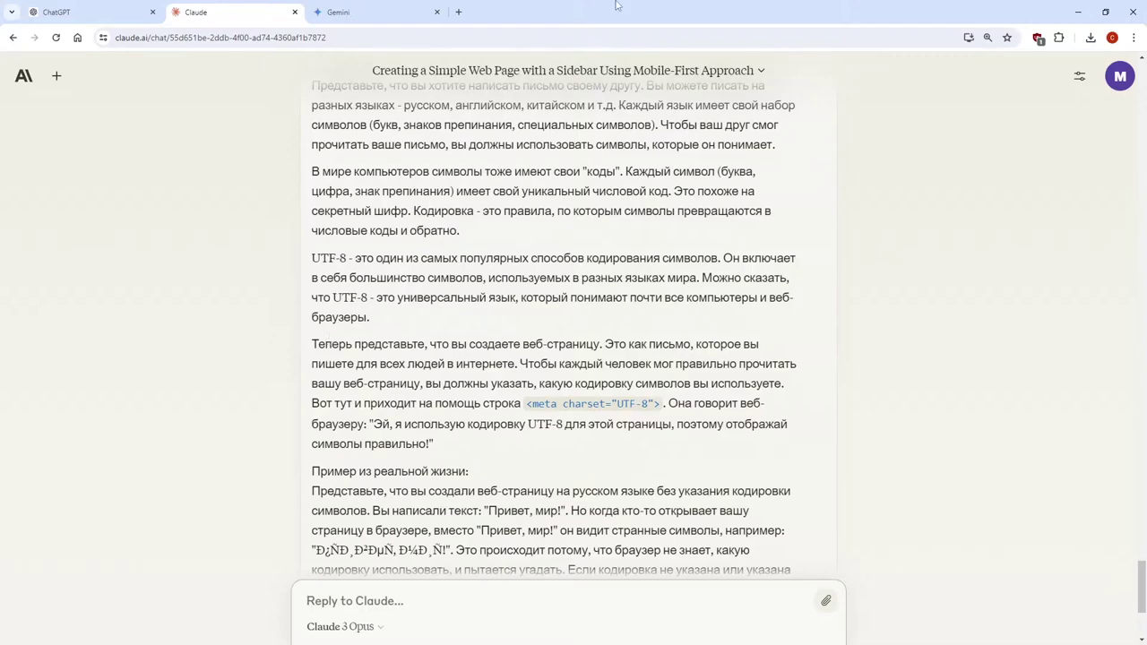
{"action": "scroll", "coordinate": [465, 385], "scroll_direction": "down", "scroll_amount": 3}
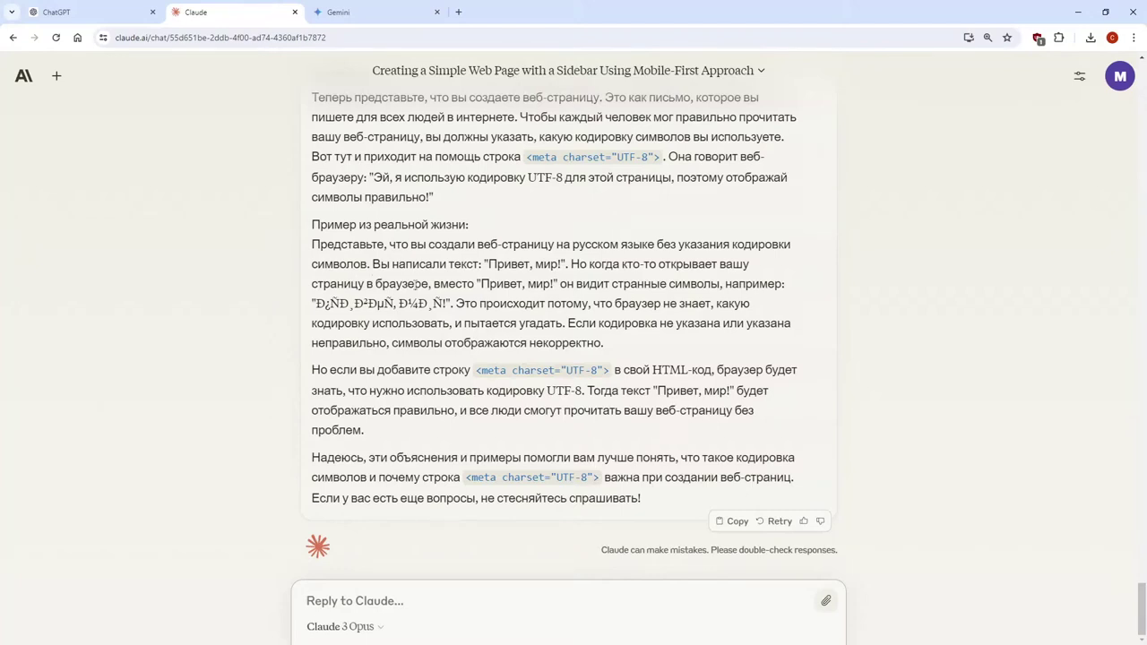
Switch to Gemini, send it the copied utf-8 question, and enlarge the page to 125% for reading the answer
{"action": "left_click", "coordinate": [338, 12]}
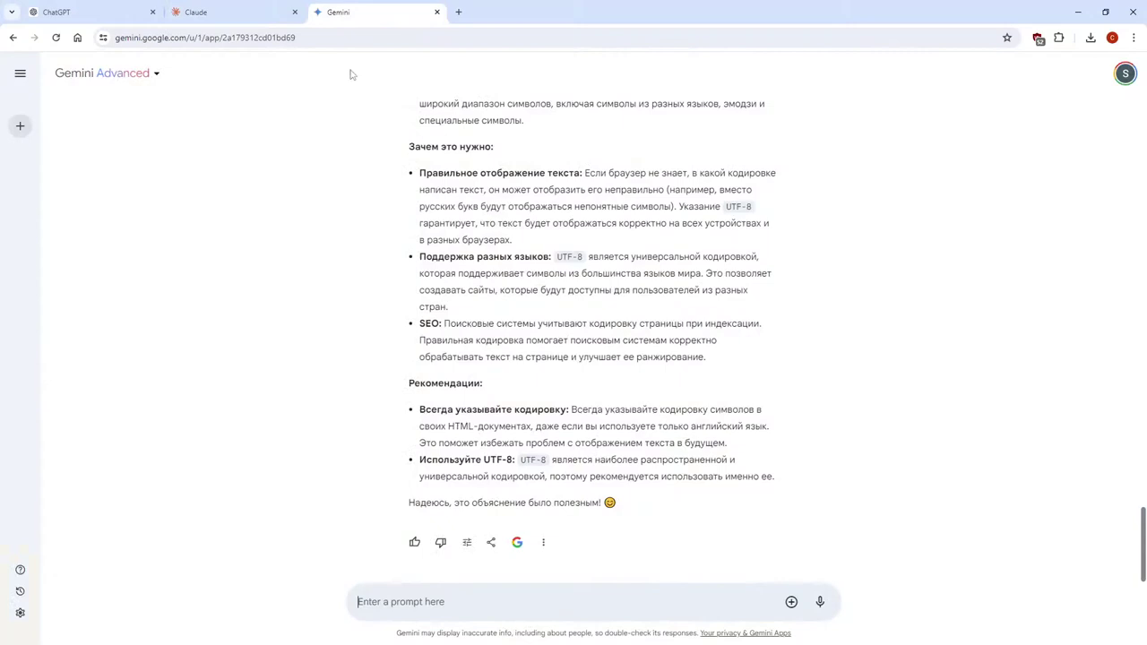
{"action": "right_click", "coordinate": [372, 613]}
{"action": "left_click", "coordinate": [415, 446]}
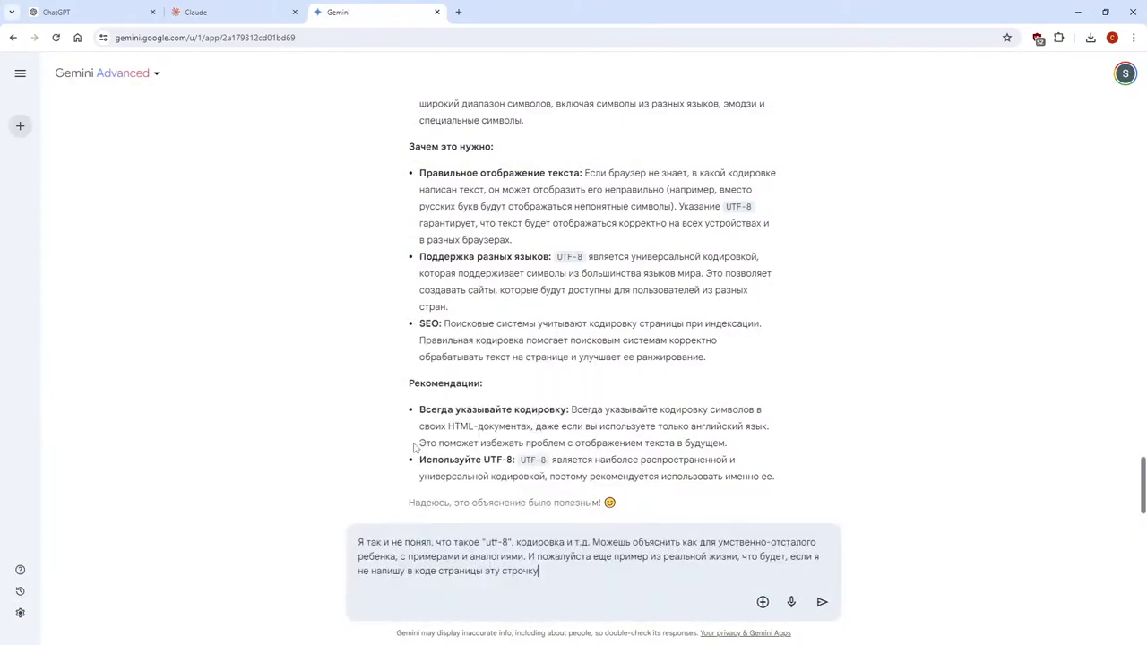
{"action": "key", "text": "Return"}
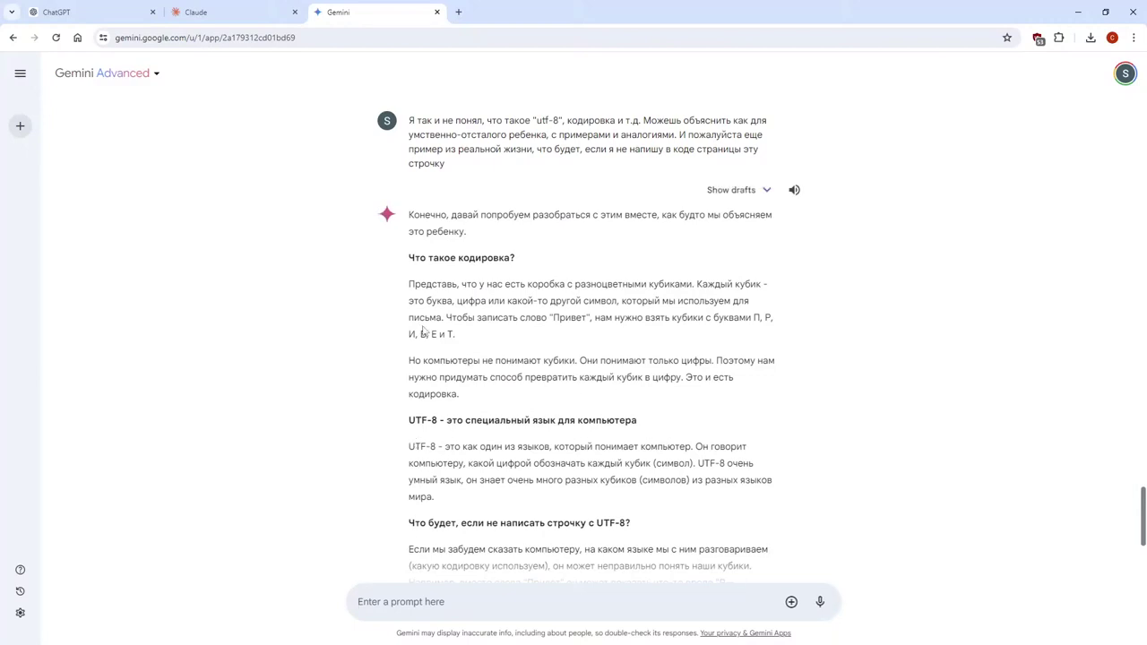
{"action": "key", "text": "ctrl+plus"}
{"action": "key", "text": "ctrl+plus"}
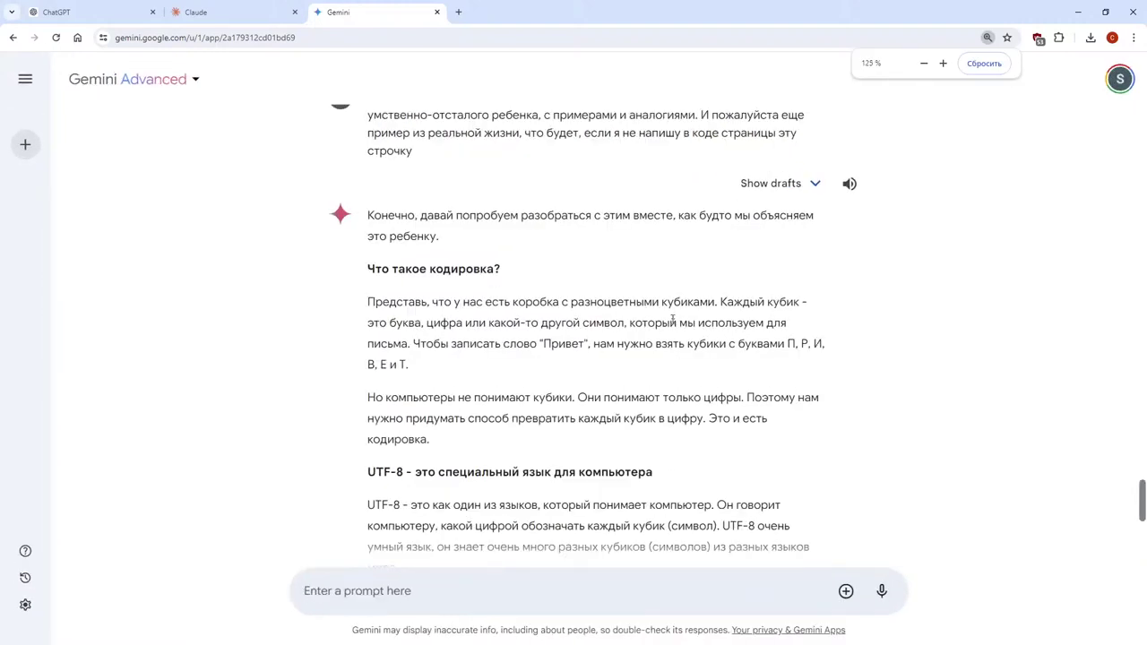
Enlarge the page to 150% and read Gemini's whole utf-8 answer through to the closing note on the meta charset line
{"action": "scroll", "coordinate": [673, 318], "scroll_direction": "down", "scroll_amount": 1}
{"action": "key", "text": "ctrl+plus"}
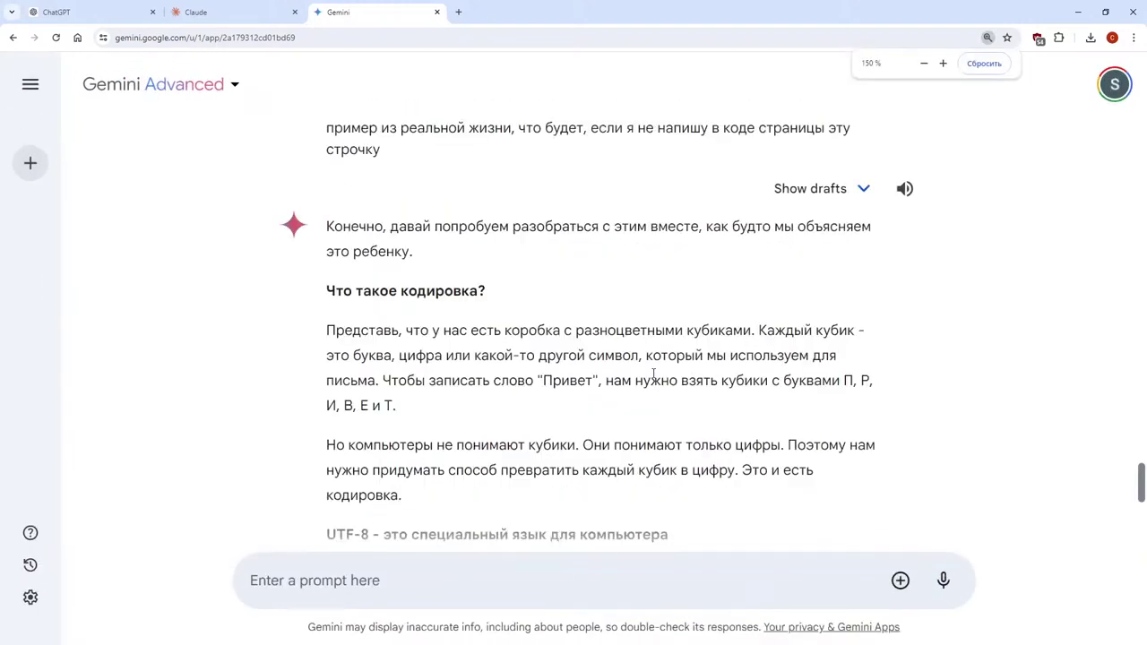
{"action": "scroll", "coordinate": [654, 374], "scroll_direction": "down", "scroll_amount": 3}
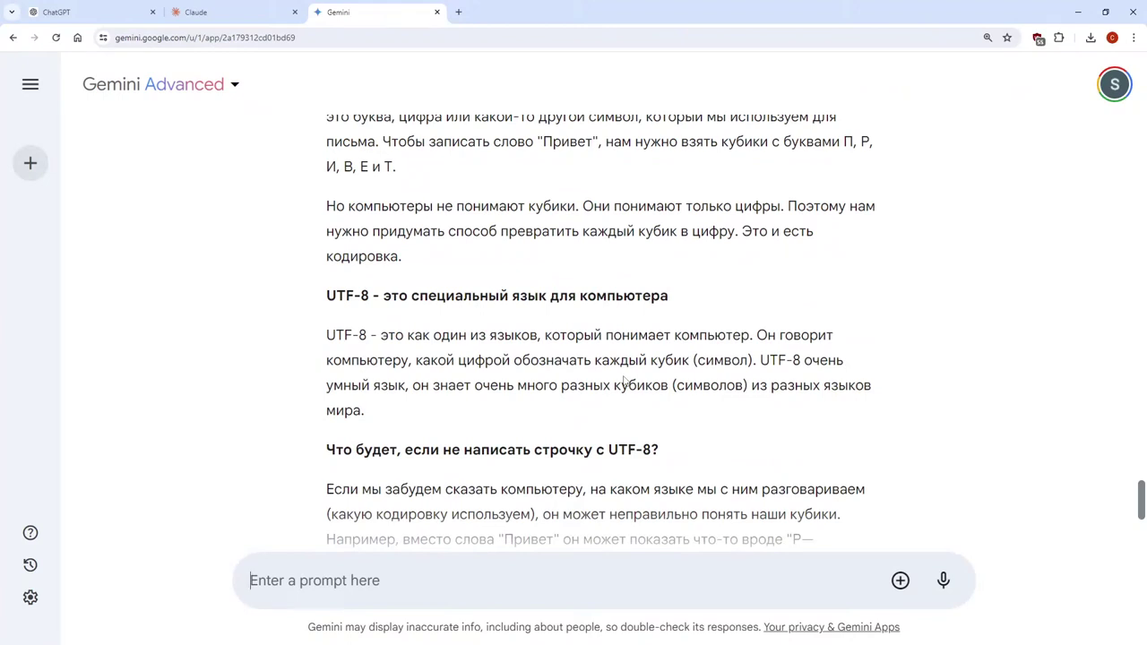
{"action": "scroll", "coordinate": [625, 382], "scroll_direction": "down", "scroll_amount": 2}
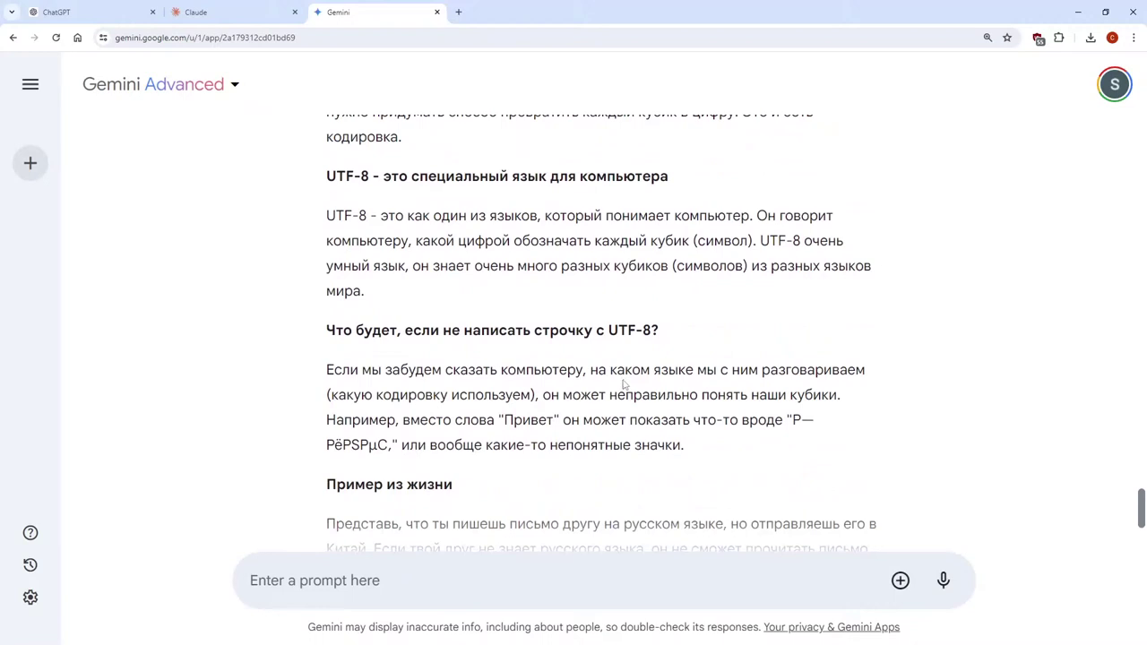
{"action": "scroll", "coordinate": [624, 383], "scroll_direction": "down", "scroll_amount": 5}
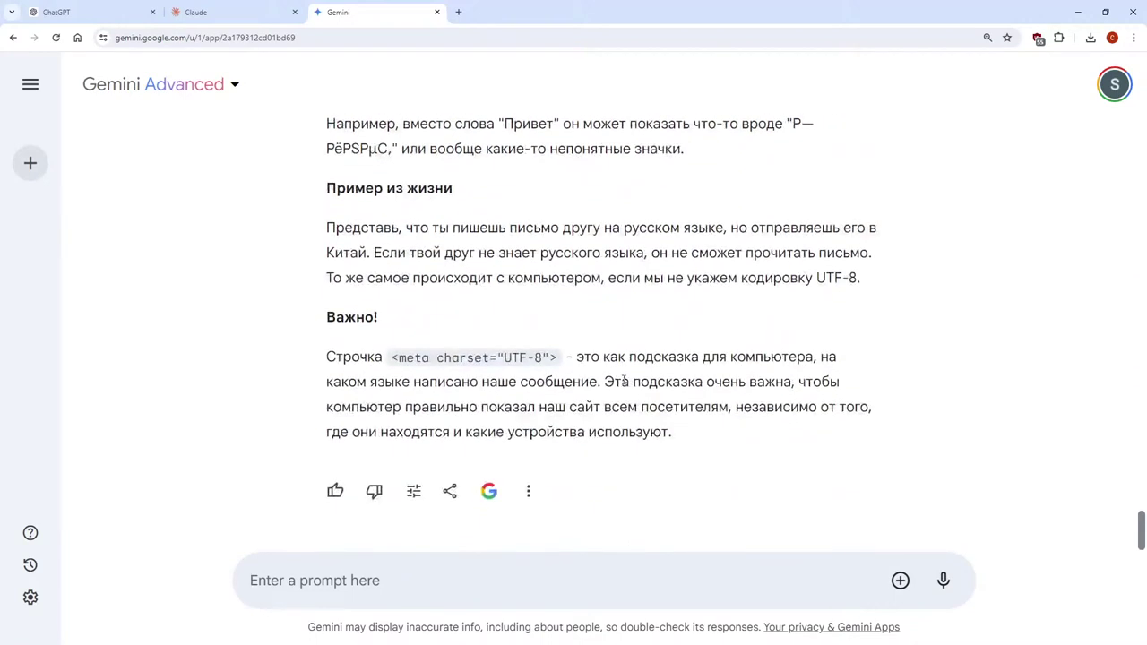
Send Gemini the question "Ты можешь явно написать, какой последовательности нулей и единиц в кодировке utf-8 соответсвует буква й"
{"action": "left_click", "coordinate": [354, 580]}
{"action": "type", "text": "Ты можеш"}
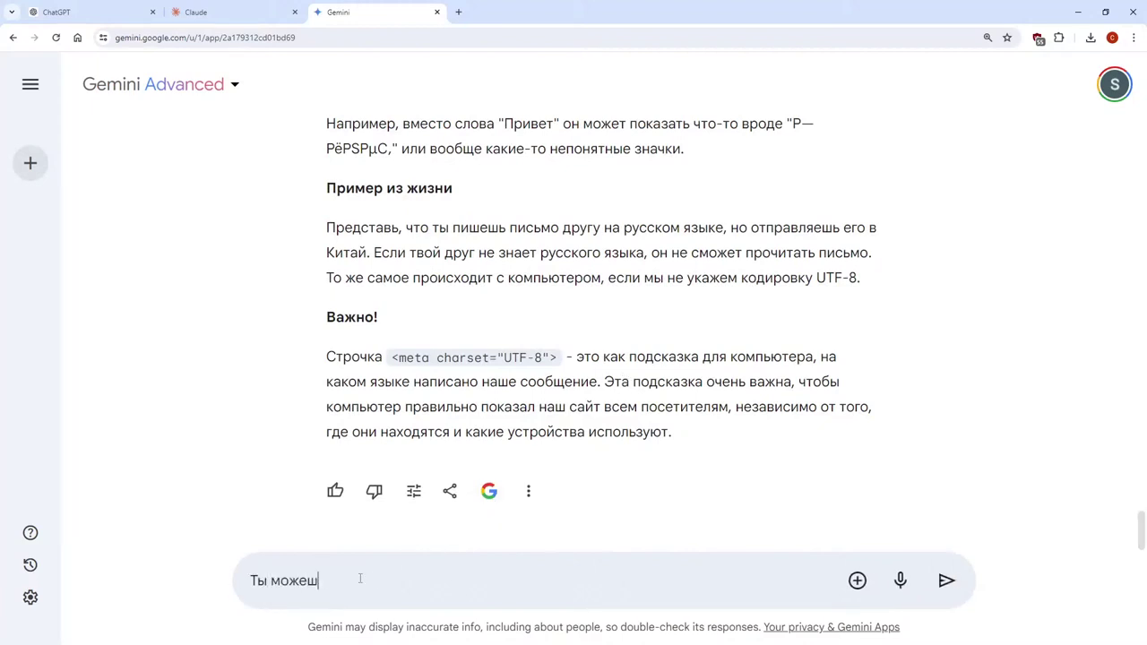
{"action": "type", "text": "ь явно написать, как"}
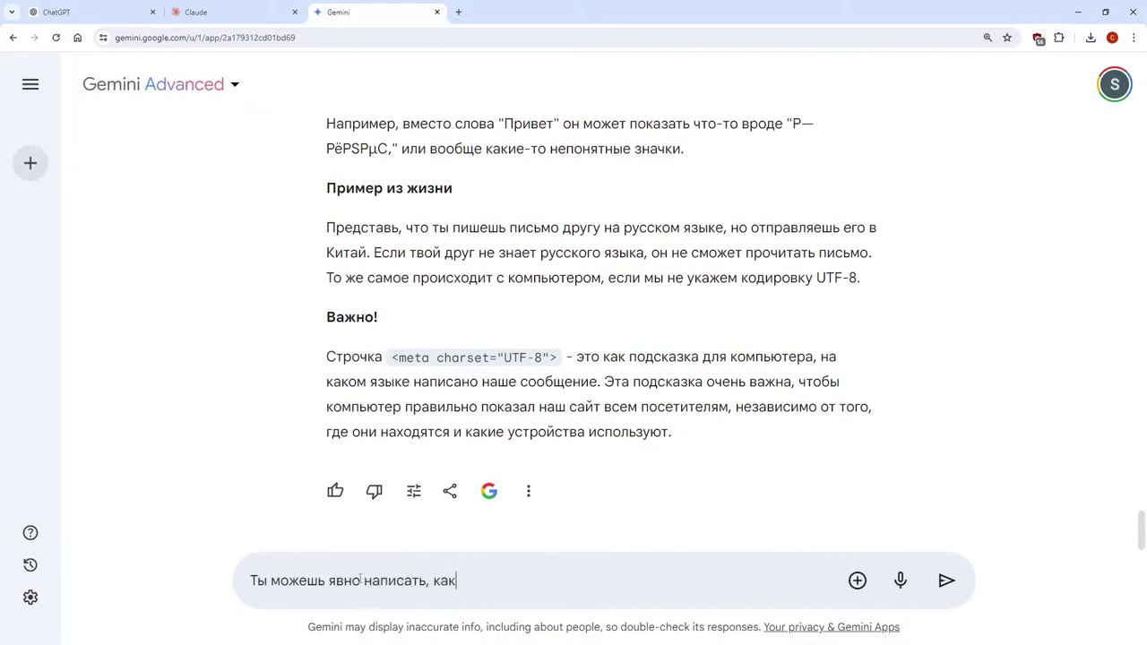
{"action": "type", "text": "ой последовательности"}
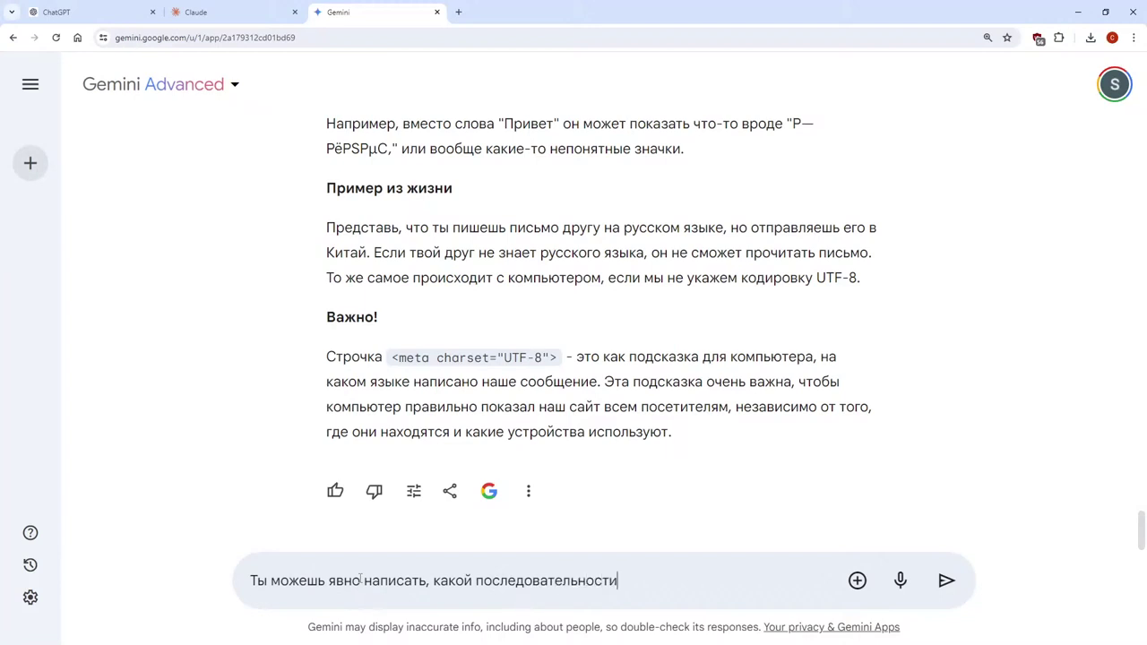
{"action": "type", "text": " нулей и единиц в код"}
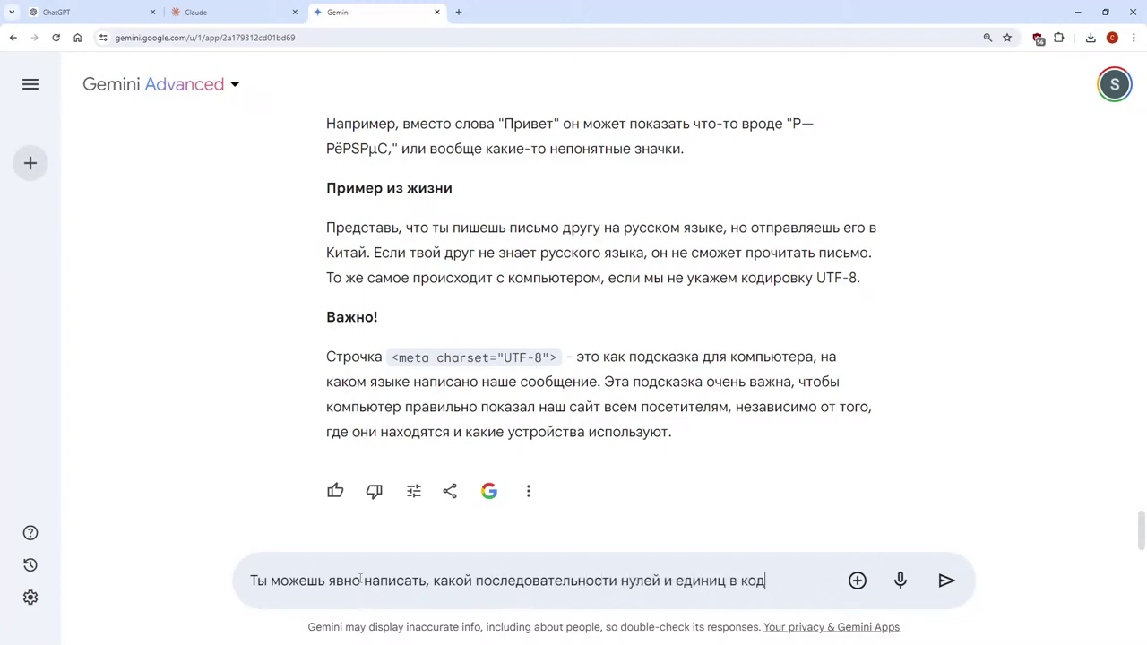
{"action": "type", "text": "ировке ut"}
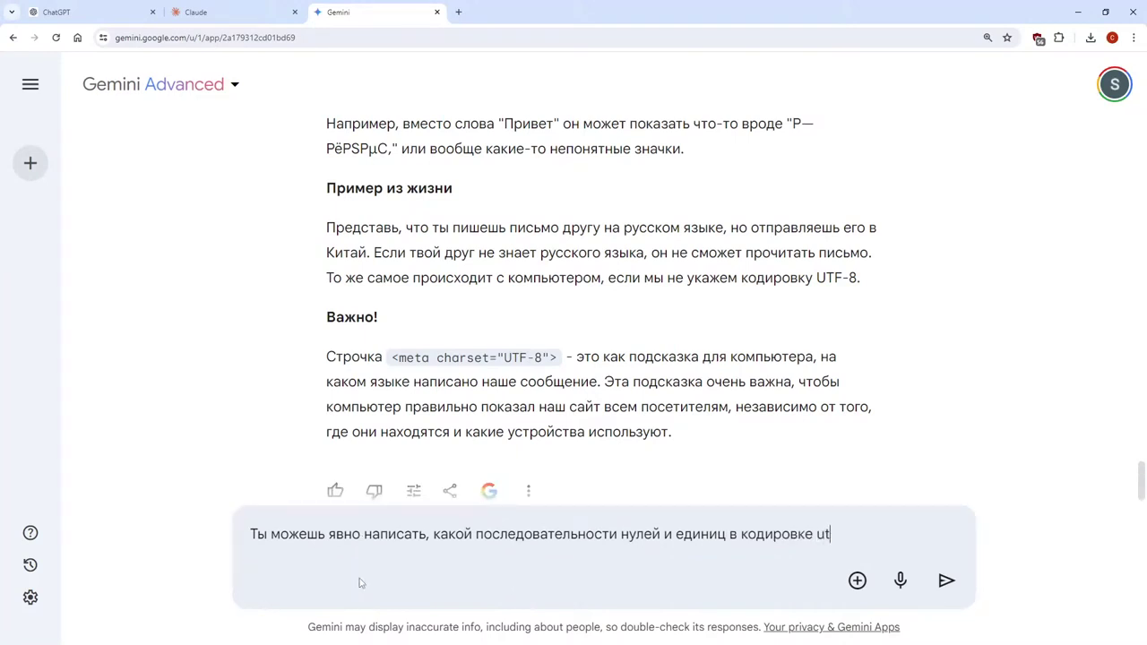
{"action": "type", "text": "f-8 соответсвует"}
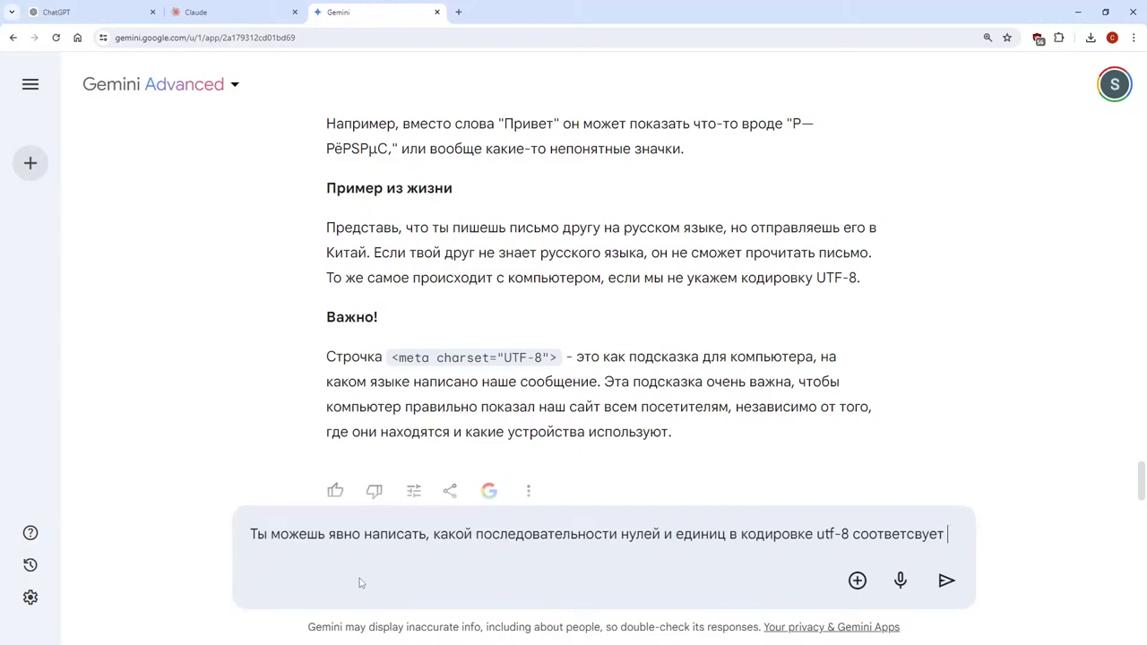
{"action": "type", "text": " буква Ё"}
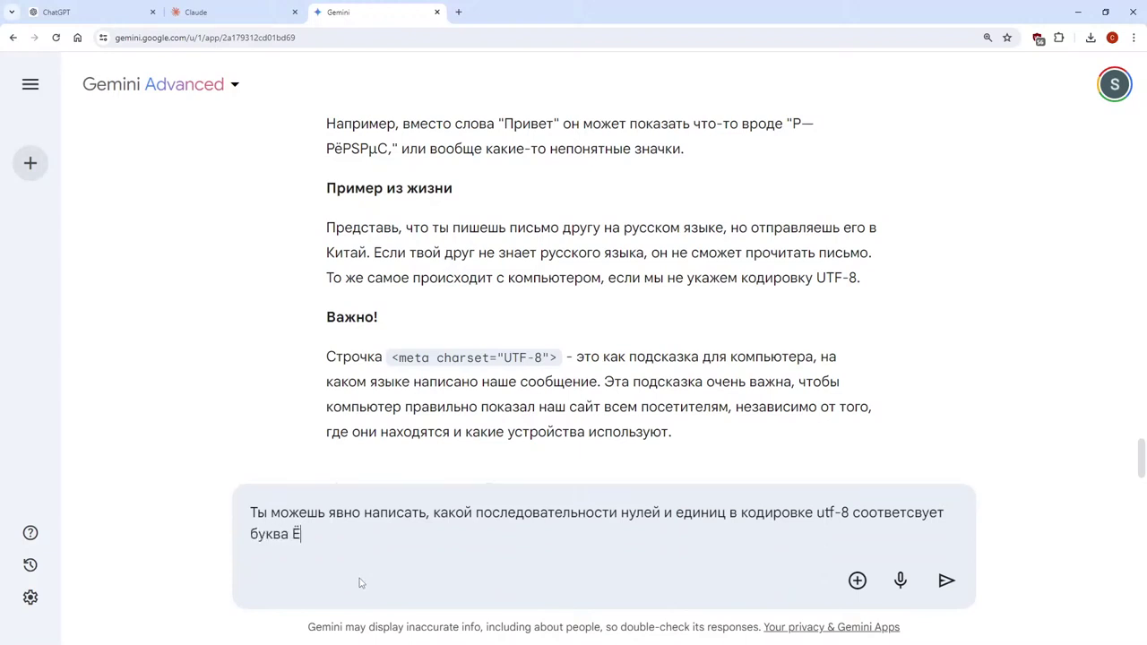
{"action": "key", "text": "BackSpace"}
{"action": "type", "text": "Ё"}
{"action": "key", "text": "BackSpace"}
{"action": "type", "text": "q"}
{"action": "key", "text": "BackSpace"}
{"action": "type", "text": "й"}
{"action": "key", "text": "Return"}
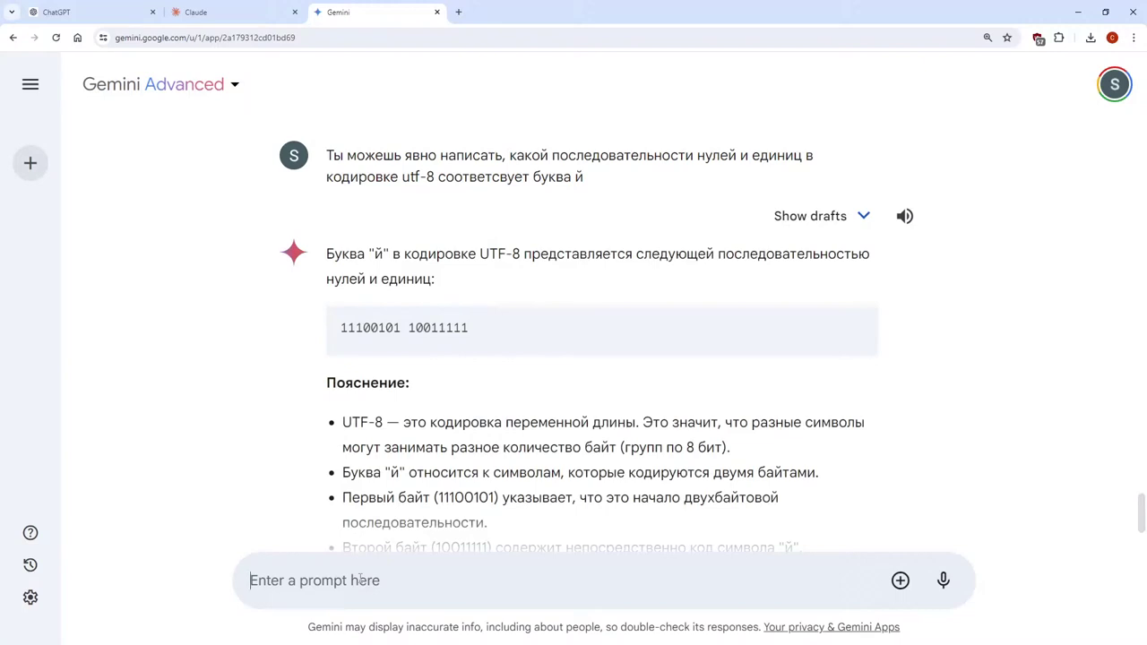
Read the rest of the answer and begin a new prompt with "Приведи пример другой кодировки, и как там представлена та же буква."
{"action": "scroll", "coordinate": [507, 530], "scroll_direction": "down", "scroll_amount": 3}
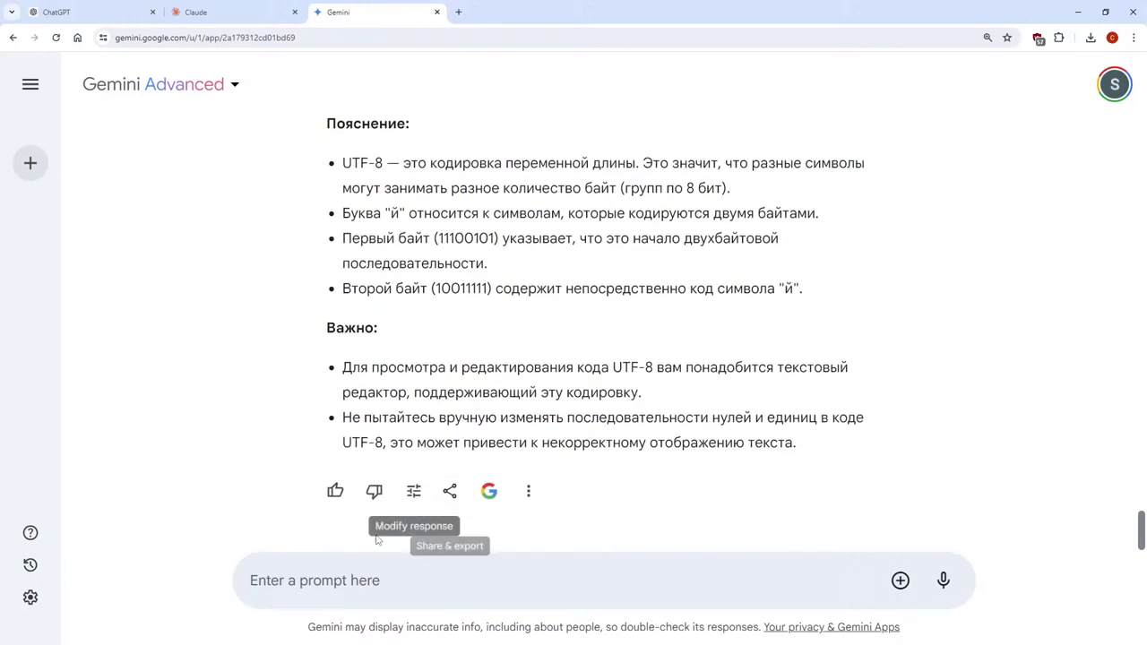
{"action": "left_click", "coordinate": [325, 584]}
{"action": "type", "text": "A"}
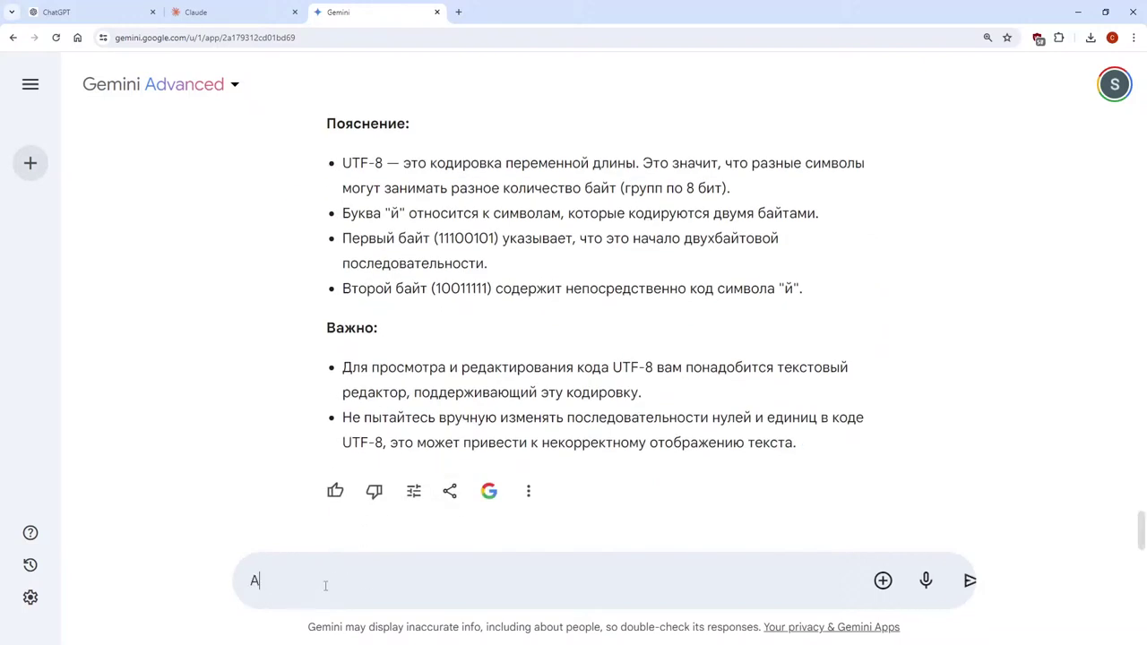
{"action": "key", "text": "BackSpace"}
{"action": "type", "text": "Приведи пример дург"}
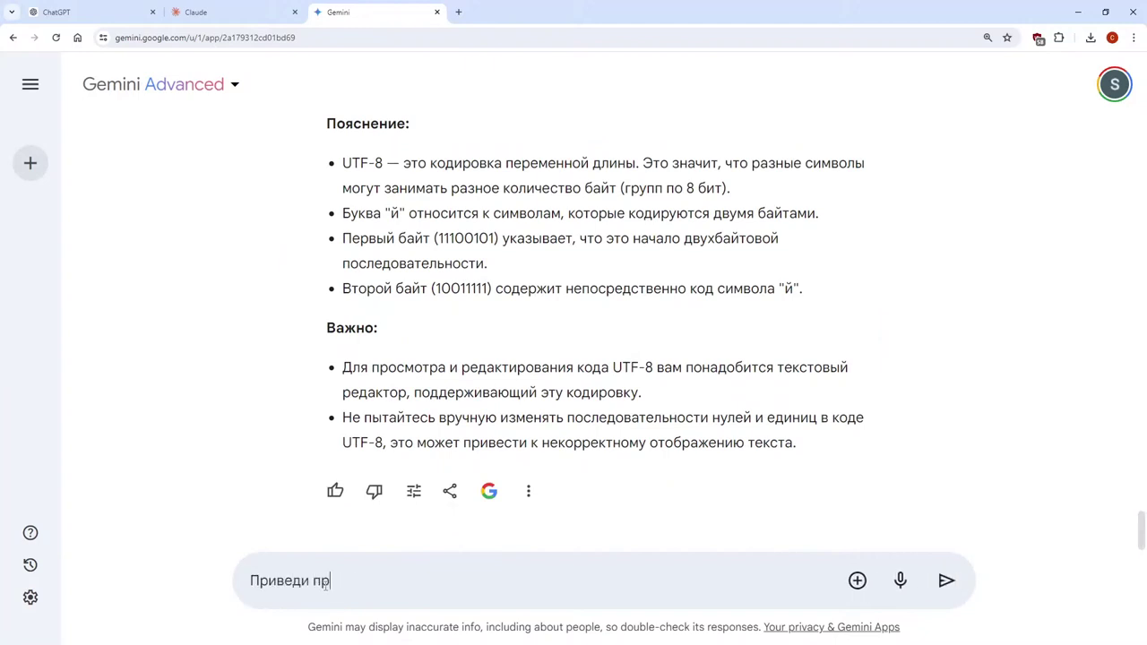
{"action": "key", "text": "BackSpace"}
{"action": "key", "text": "BackSpace"}
{"action": "key", "text": "BackSpace"}
{"action": "type", "text": "ругой кодиро"}
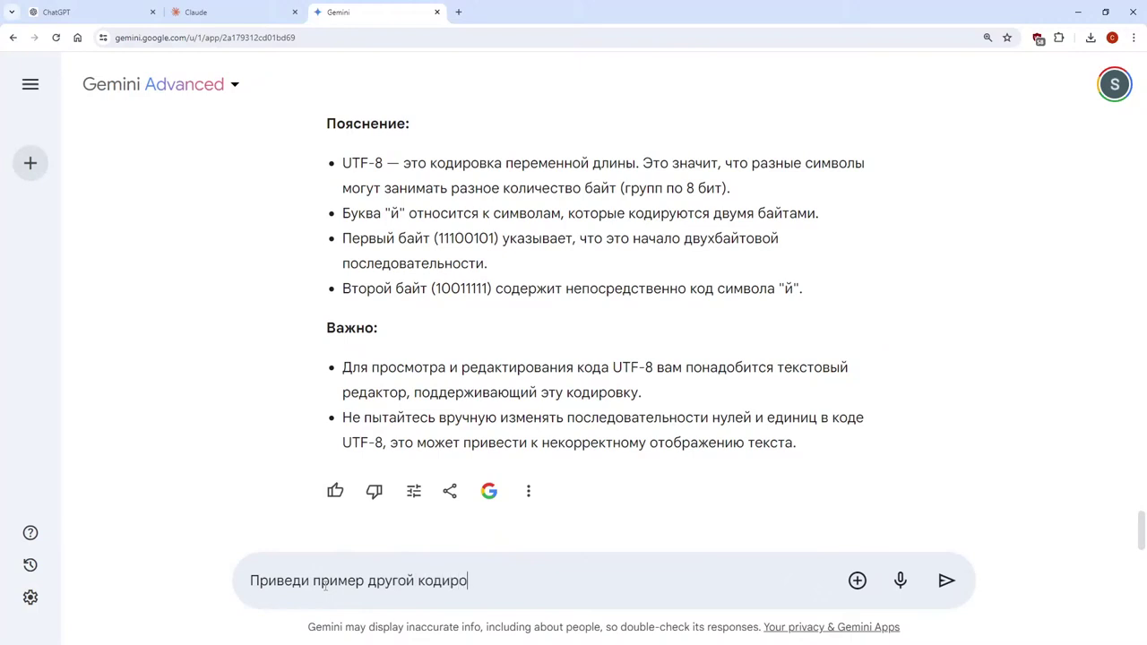
{"action": "type", "text": "вки , и как там представл"}
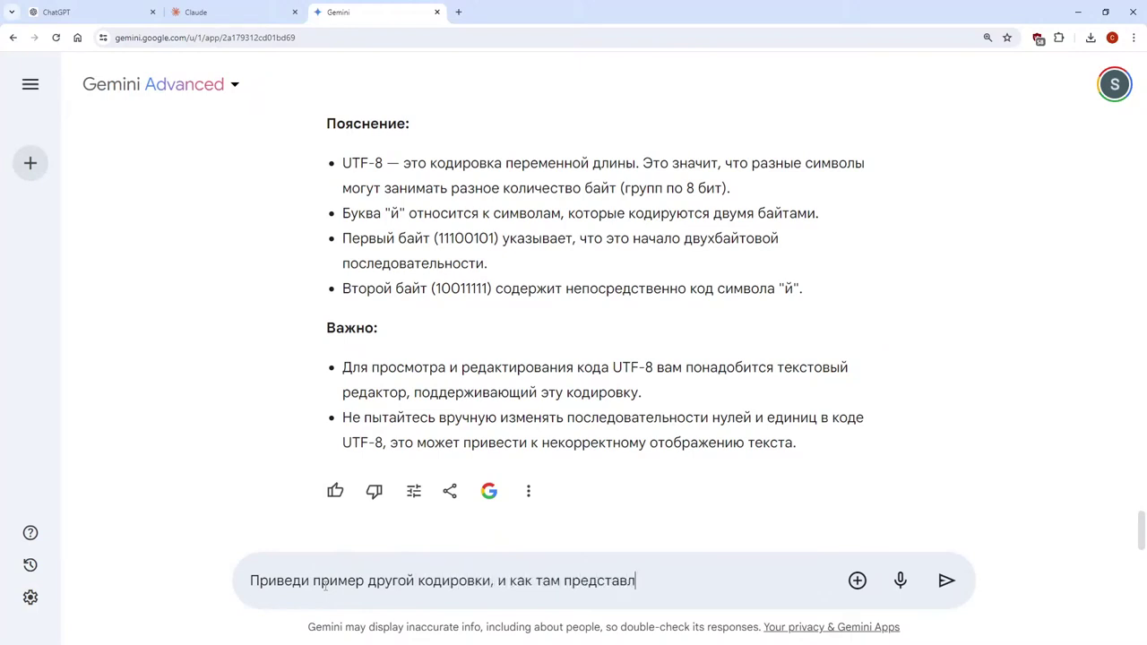
{"action": "type", "text": "ена та же буква. Можем "}
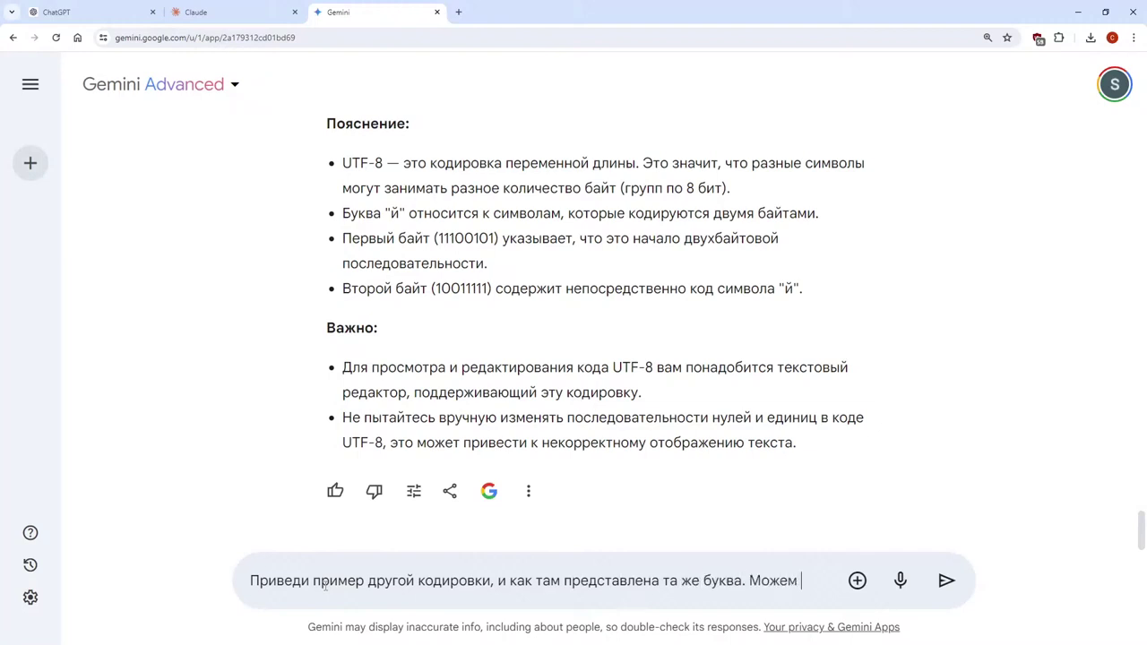
Continue the prompt with "Можем ли мы сказать, что кодировки - это таблицы, в которых каждому символу соответствует своя последовательность нулей или единиц."
{"action": "type", "text": "ли мы сказать, "}
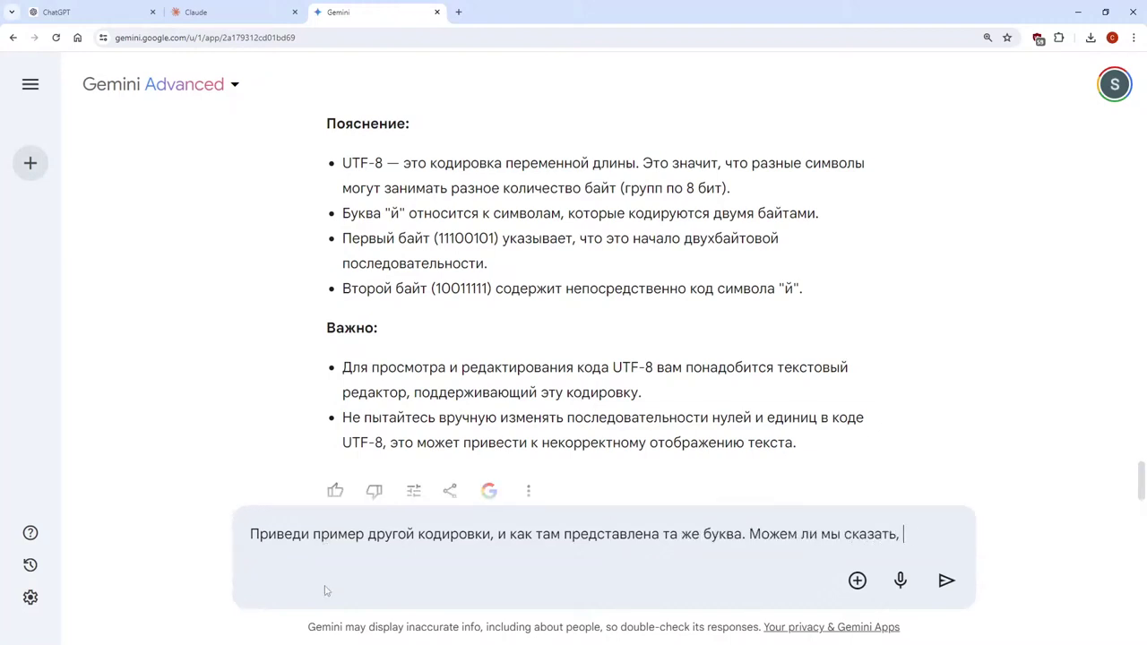
{"action": "type", "text": "что кодировки - "}
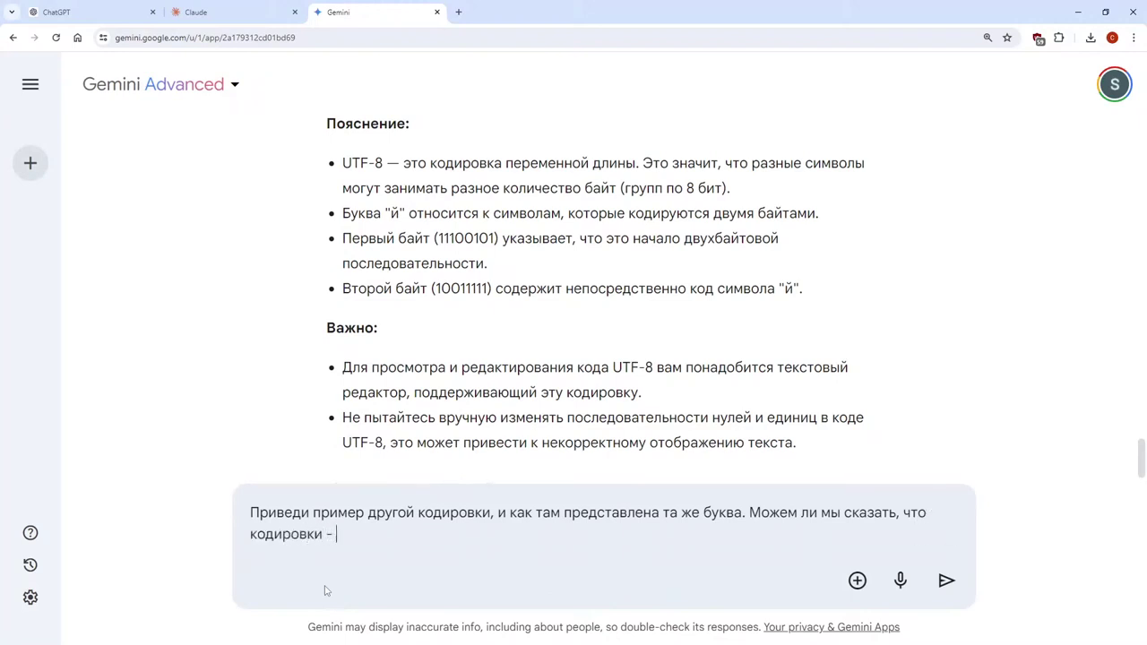
{"action": "type", "text": "это таблицы, в которых каждо"}
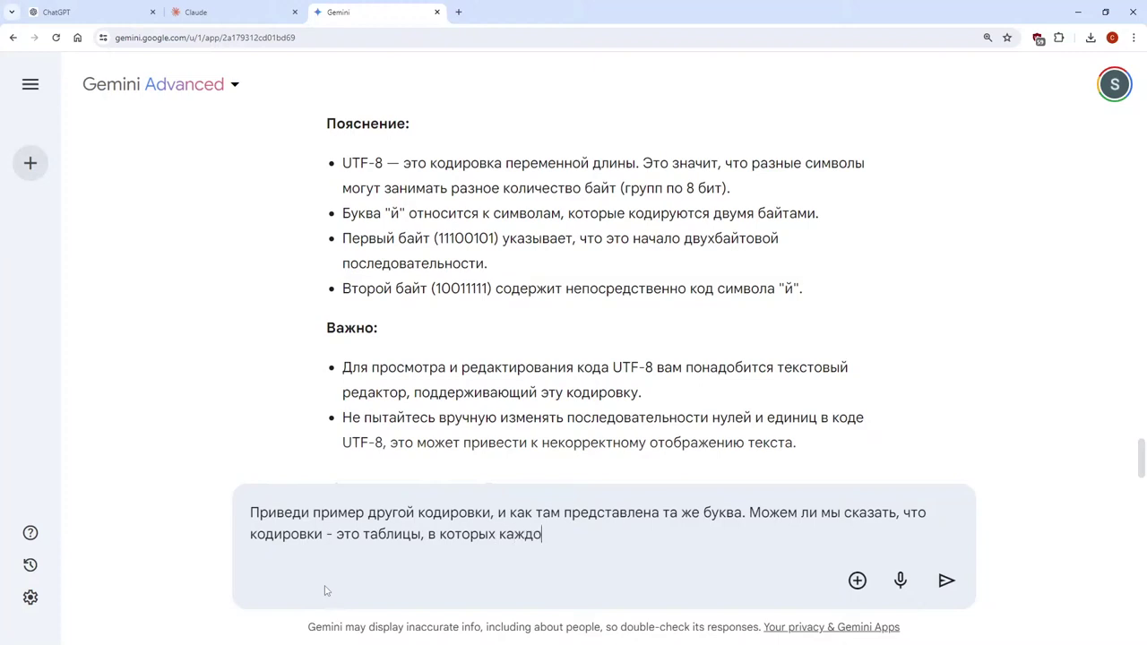
{"action": "type", "text": "му символу соответст"}
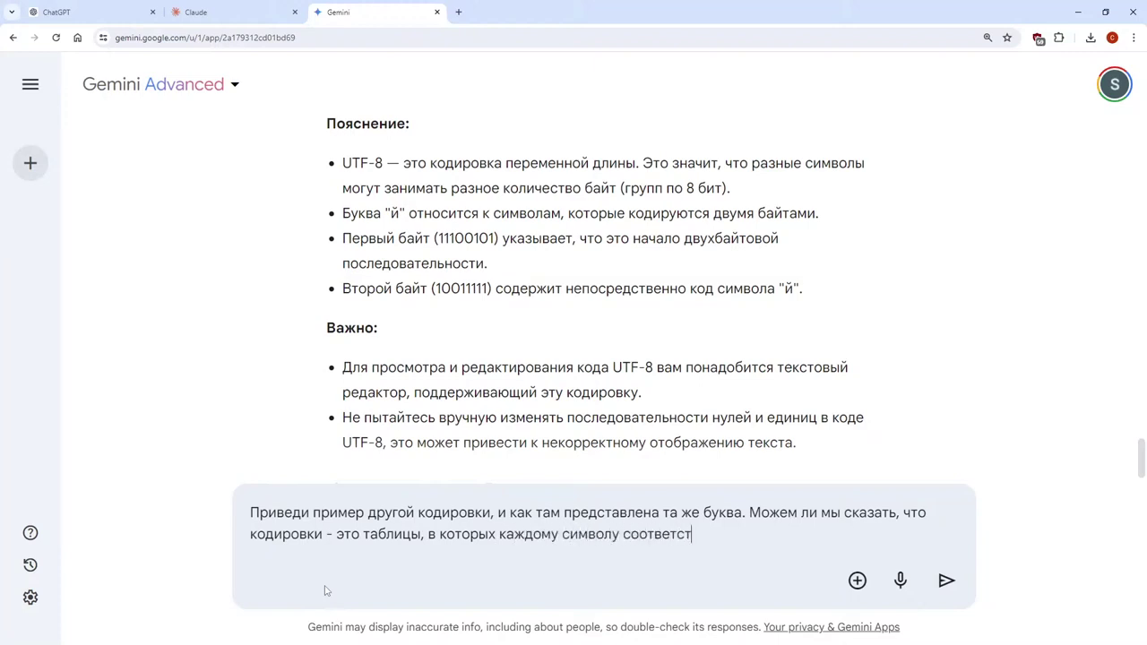
{"action": "type", "text": "вует своия"}
{"action": "key", "text": "BackSpace"}
{"action": "key", "text": "BackSpace"}
{"action": "type", "text": "я последователь"}
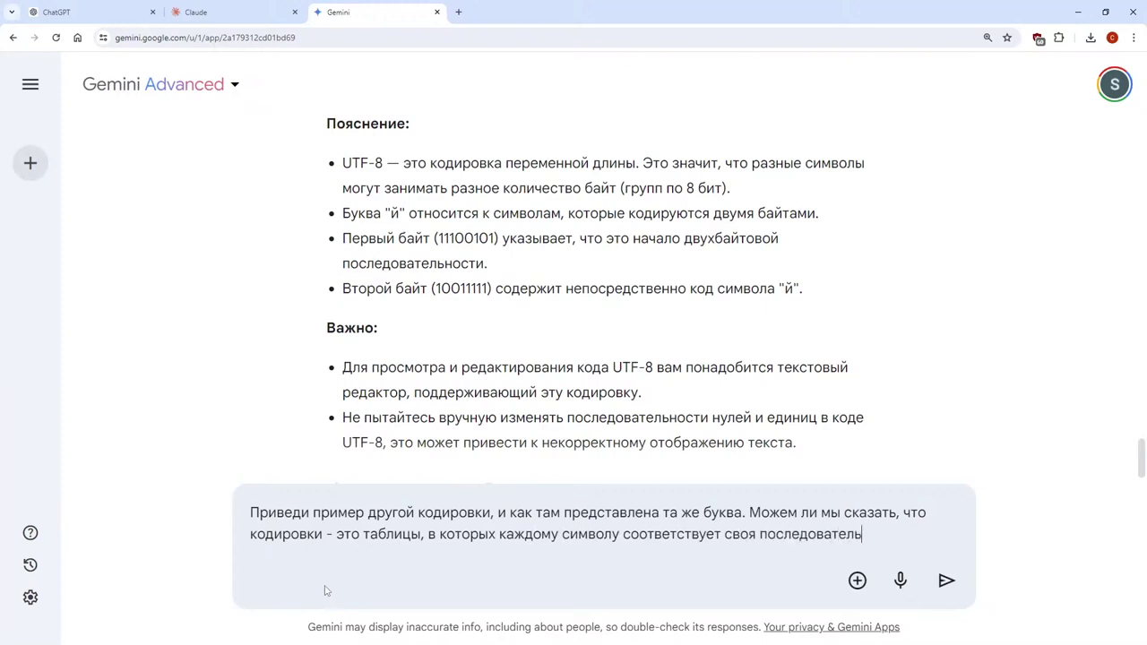
{"action": "type", "text": "ность нулей или "}
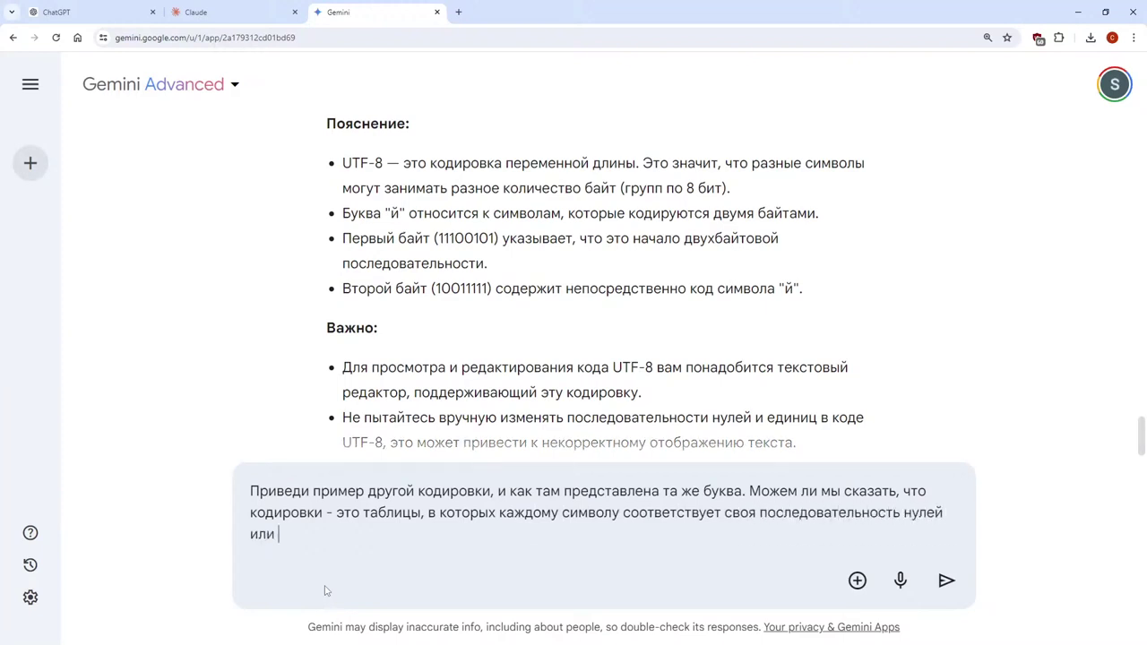
{"action": "type", "text": "единиц. Ну или это набо"}
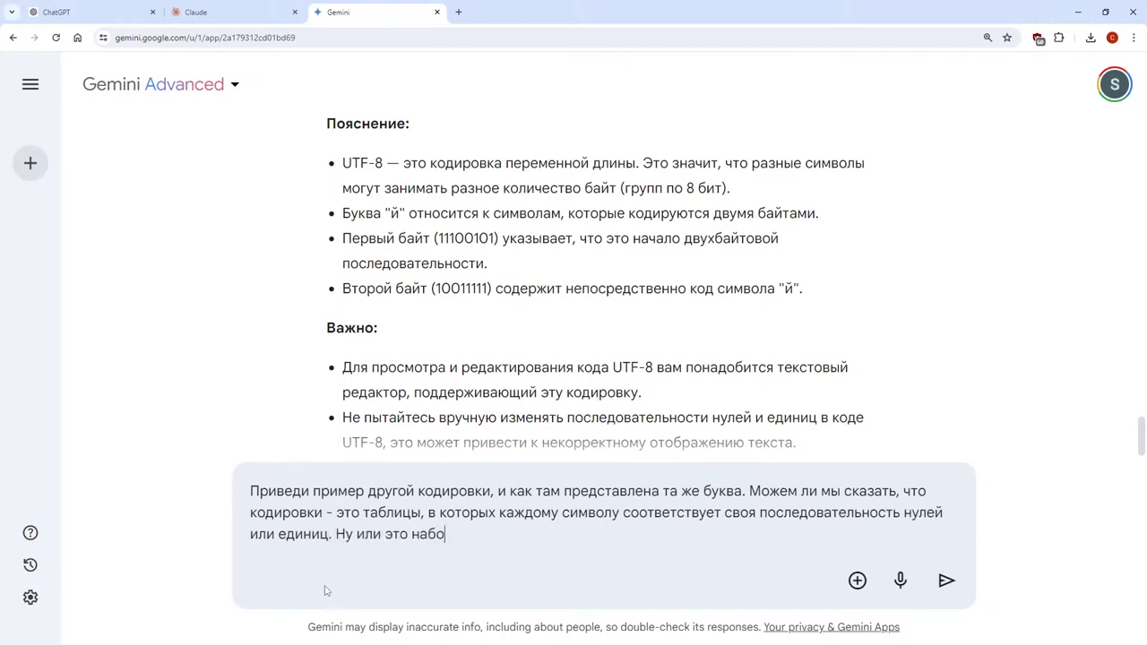
Finish the prompt with "Ну или это набор правил, определяющих, как эта последовательность нулей и единиц формируется для каждого символа" and send it
{"action": "type", "text": "ро правил, определяе"}
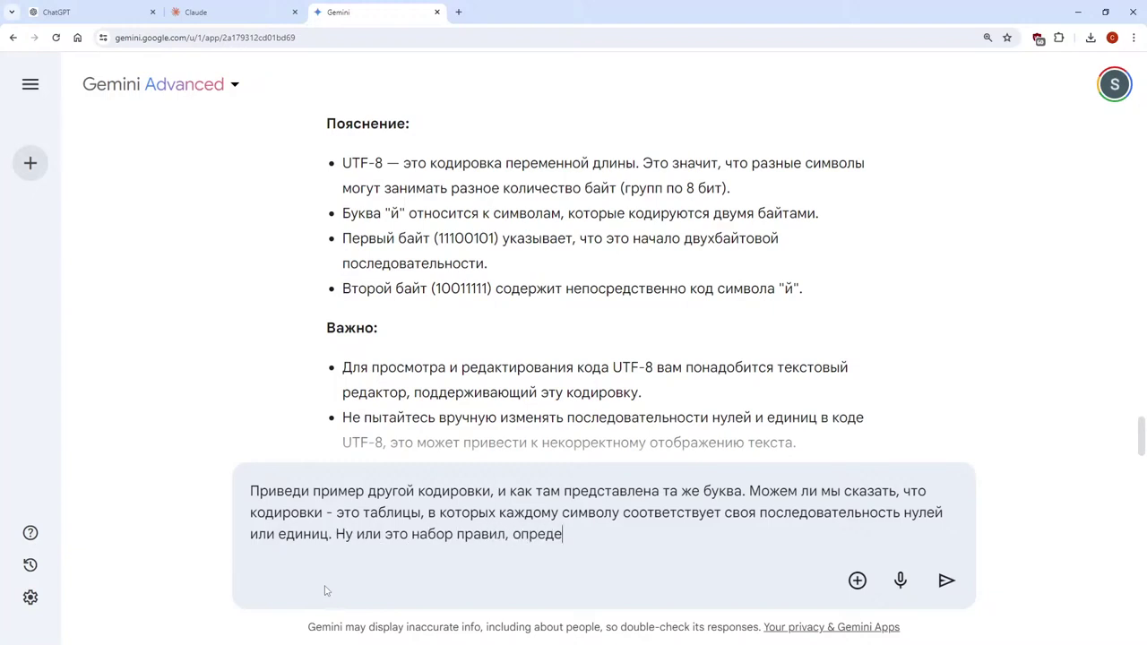
{"action": "key", "text": "BackSpace"}
{"action": "type", "text": "ющие"}
{"action": "key", "text": "BackSpace"}
{"action": "key", "text": "BackSpace"}
{"action": "key", "text": "BackSpace"}
{"action": "key", "text": "BackSpace"}
{"action": "type", "text": "ющих, как это"}
{"action": "key", "text": "BackSpace"}
{"action": "key", "text": "BackSpace"}
{"action": "type", "text": "та по"}
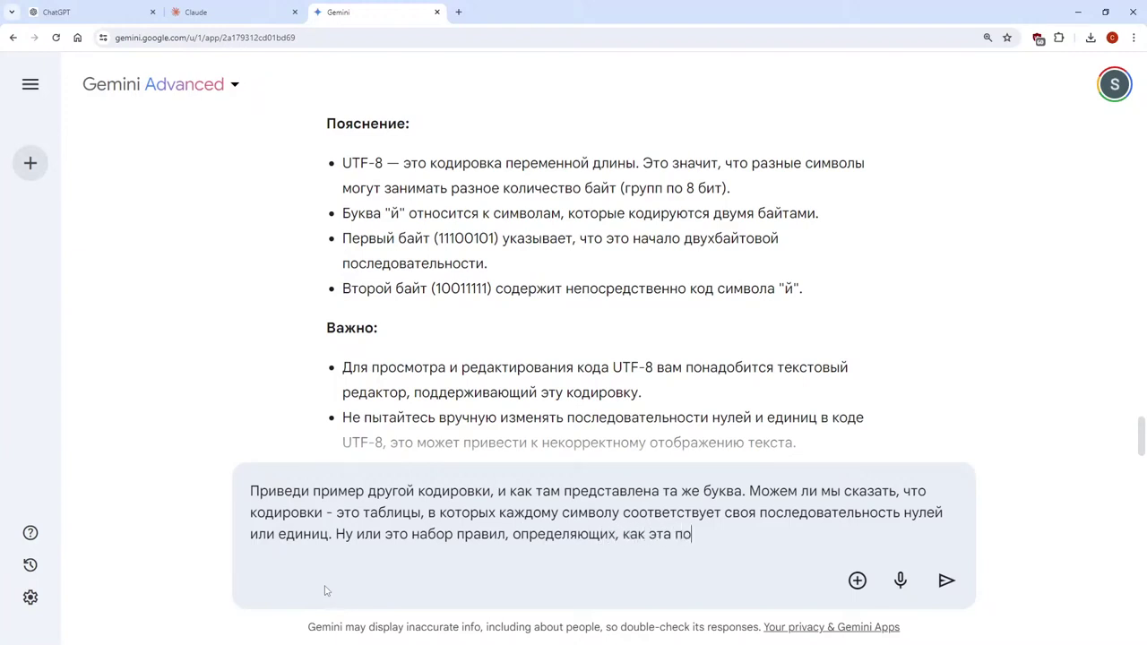
{"action": "type", "text": "следовательность "}
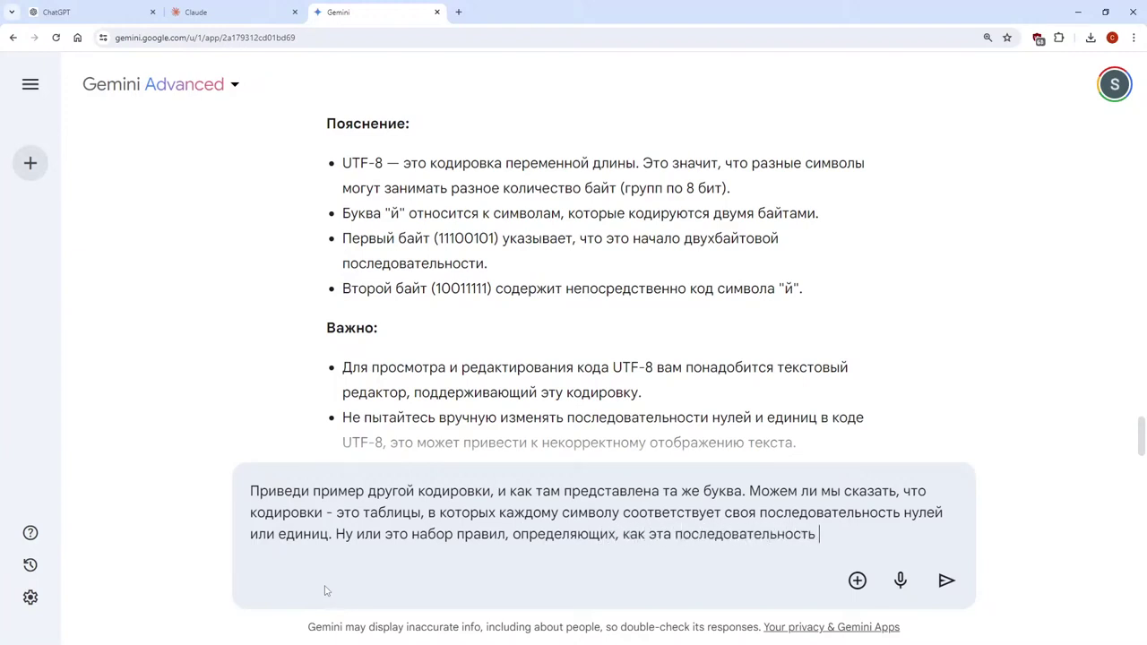
{"action": "type", "text": "нулей и е"}
{"action": "key", "text": "BackSpace"}
{"action": "type", "text": "единиц "}
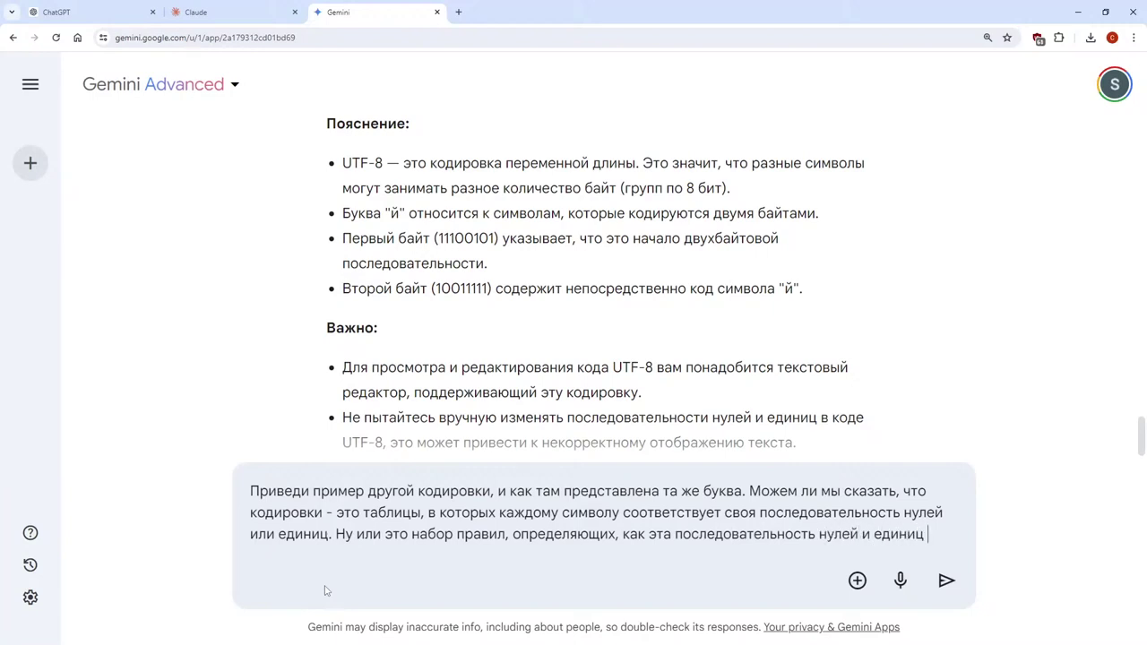
{"action": "type", "text": "формиру"}
{"action": "key", "text": "BackSpace"}
{"action": "type", "text": "ируетс"}
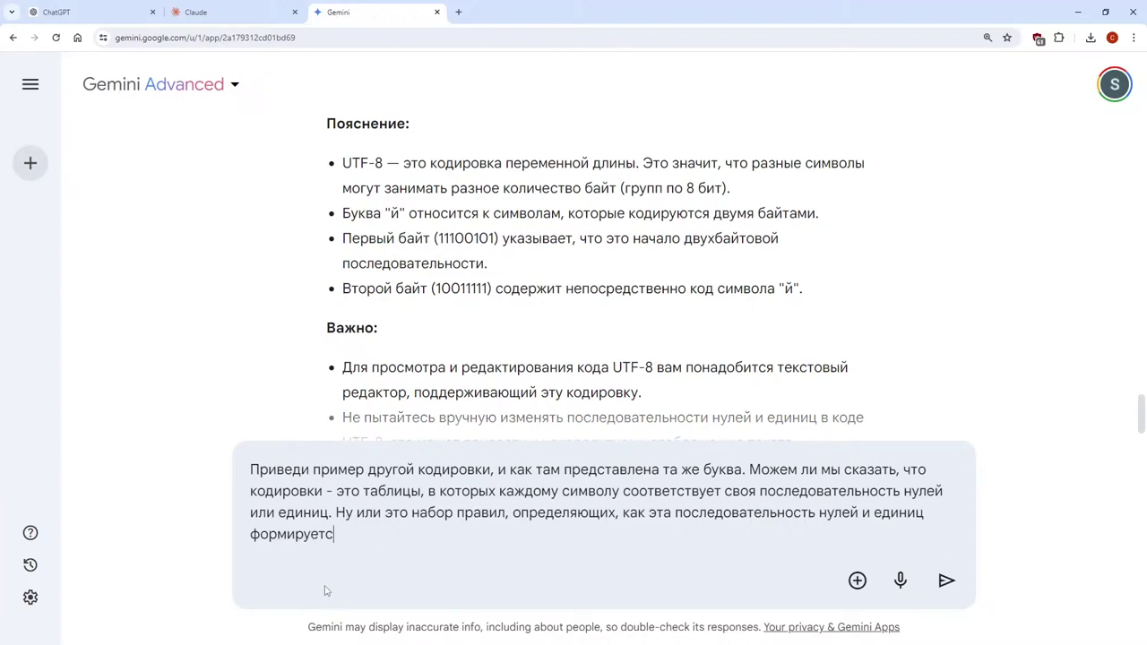
{"action": "type", "text": "я для каждого "}
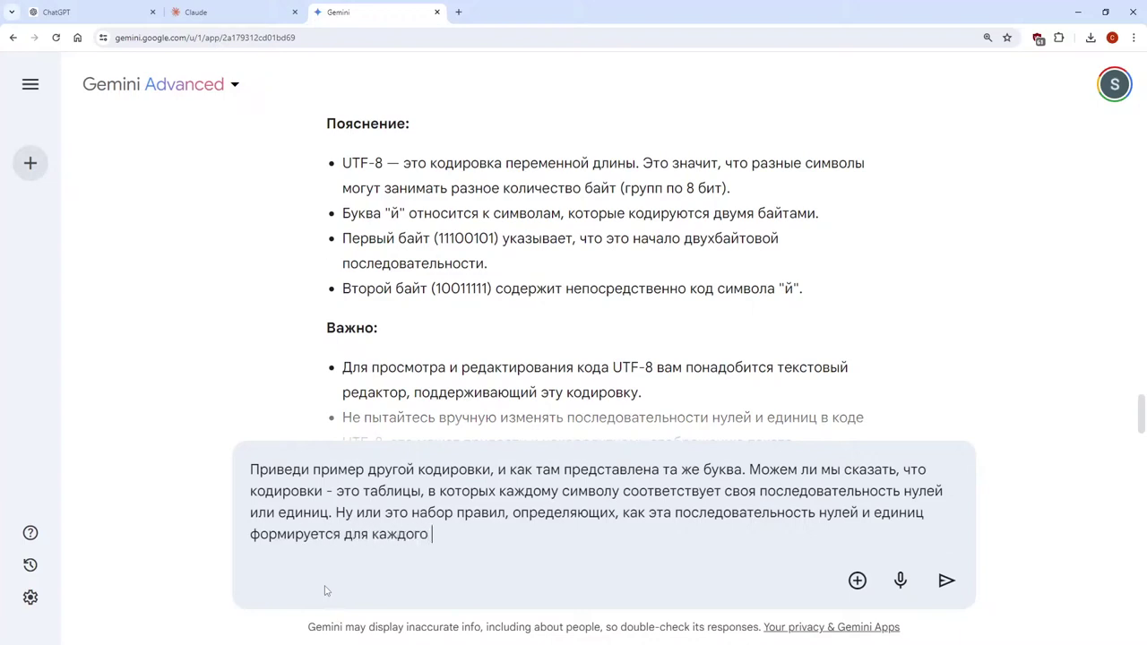
{"action": "type", "text": "символа"}
{"action": "key", "text": "Return"}
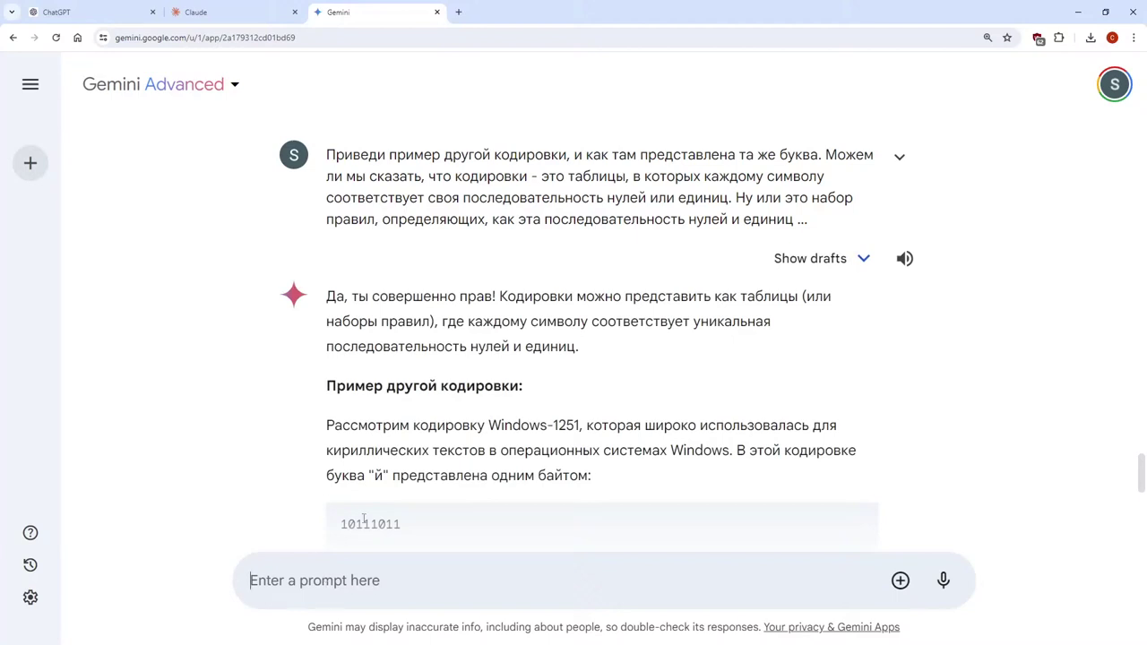
Read Gemini's answer on encodings, examining the UTF-8 and Windows-1251 comparison for "й", the encoding table fragment and the closing notes
{"action": "scroll", "coordinate": [421, 358], "scroll_direction": "down", "scroll_amount": 1}
{"action": "scroll", "coordinate": [408, 318], "scroll_direction": "down", "scroll_amount": 1}
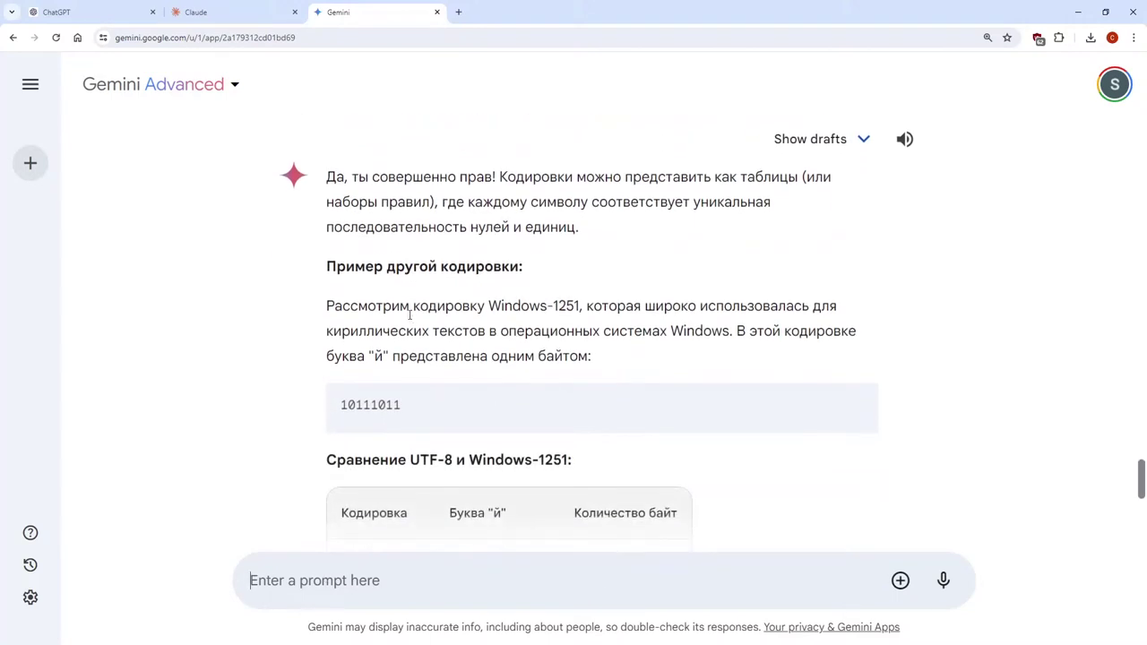
{"action": "scroll", "coordinate": [409, 313], "scroll_direction": "down", "scroll_amount": 1}
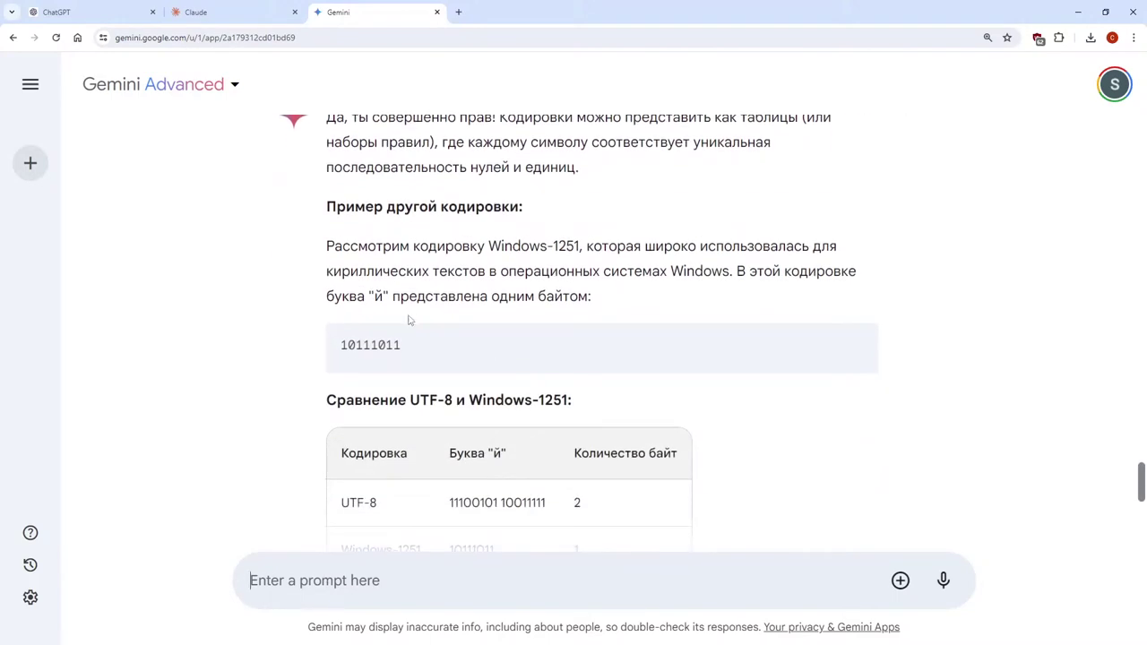
{"action": "scroll", "coordinate": [409, 320], "scroll_direction": "down", "scroll_amount": 2}
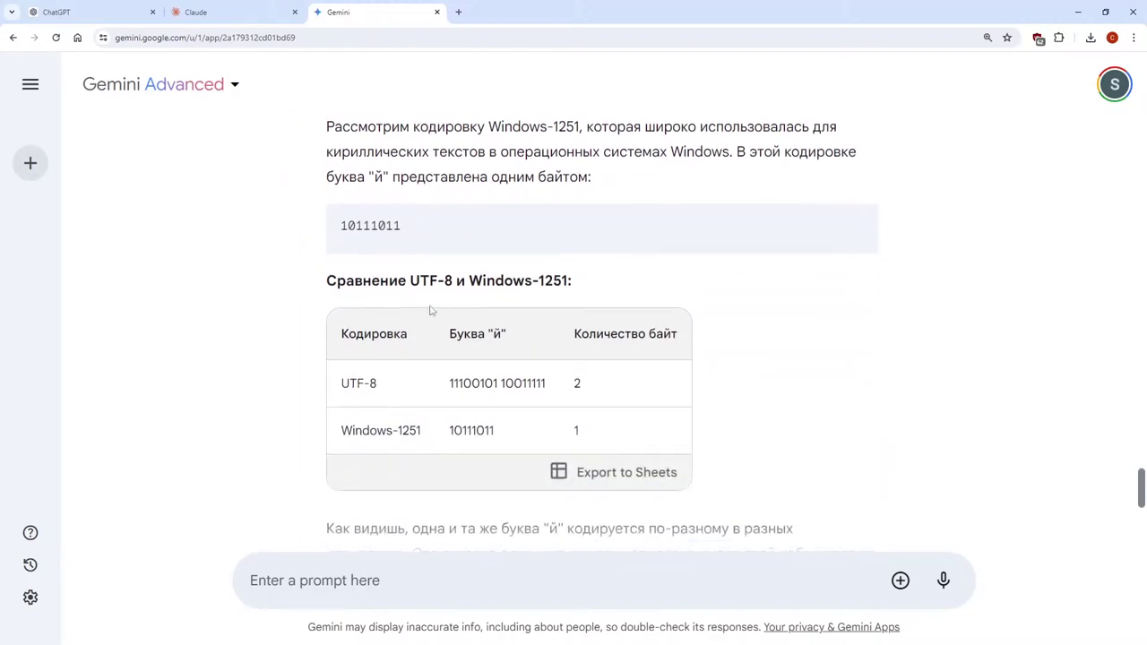
{"action": "scroll", "coordinate": [543, 295], "scroll_direction": "down", "scroll_amount": 1}
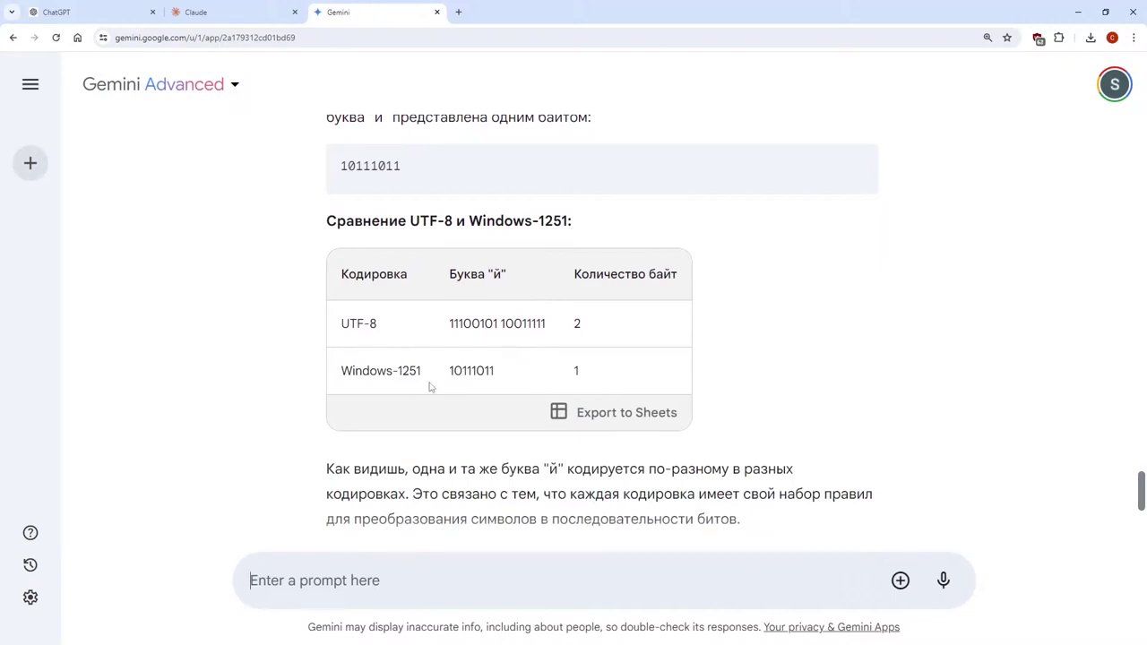
{"action": "scroll", "coordinate": [430, 387], "scroll_direction": "down", "scroll_amount": 2}
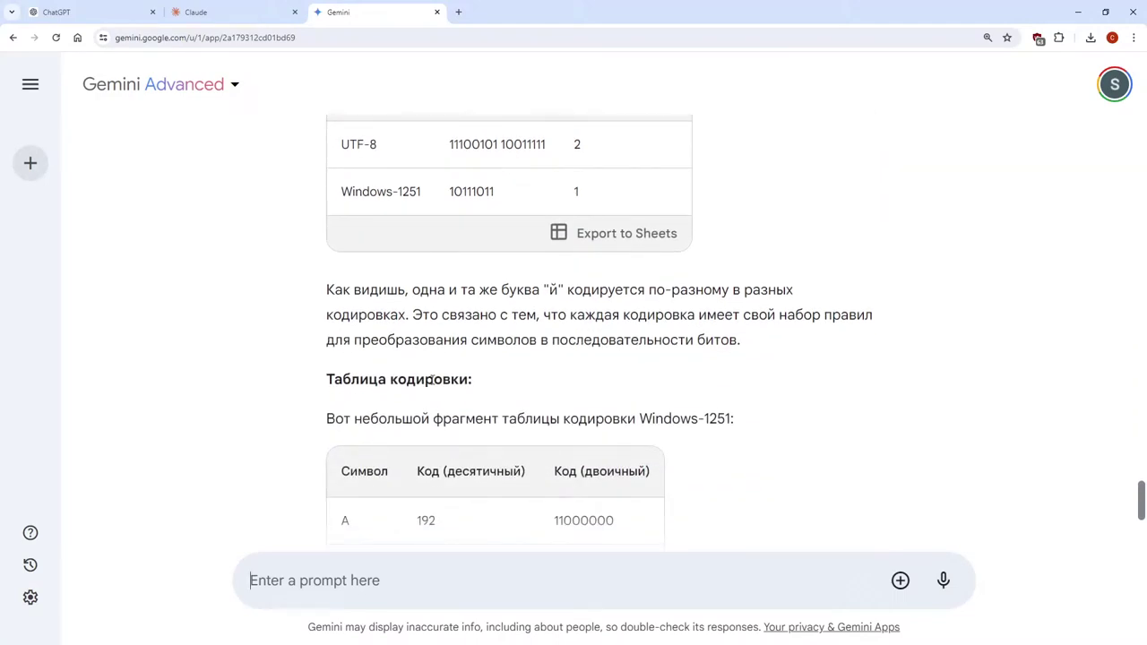
{"action": "scroll", "coordinate": [433, 379], "scroll_direction": "up", "scroll_amount": 5}
{"action": "scroll", "coordinate": [463, 289], "scroll_direction": "down", "scroll_amount": 2}
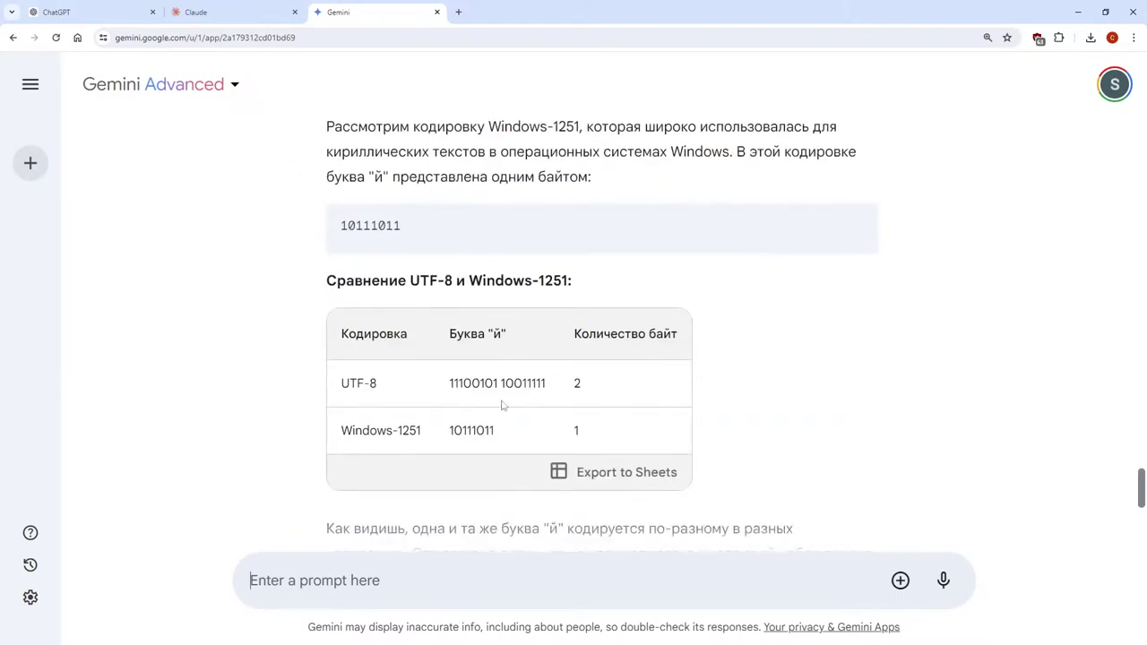
{"action": "scroll", "coordinate": [501, 405], "scroll_direction": "down", "scroll_amount": 4}
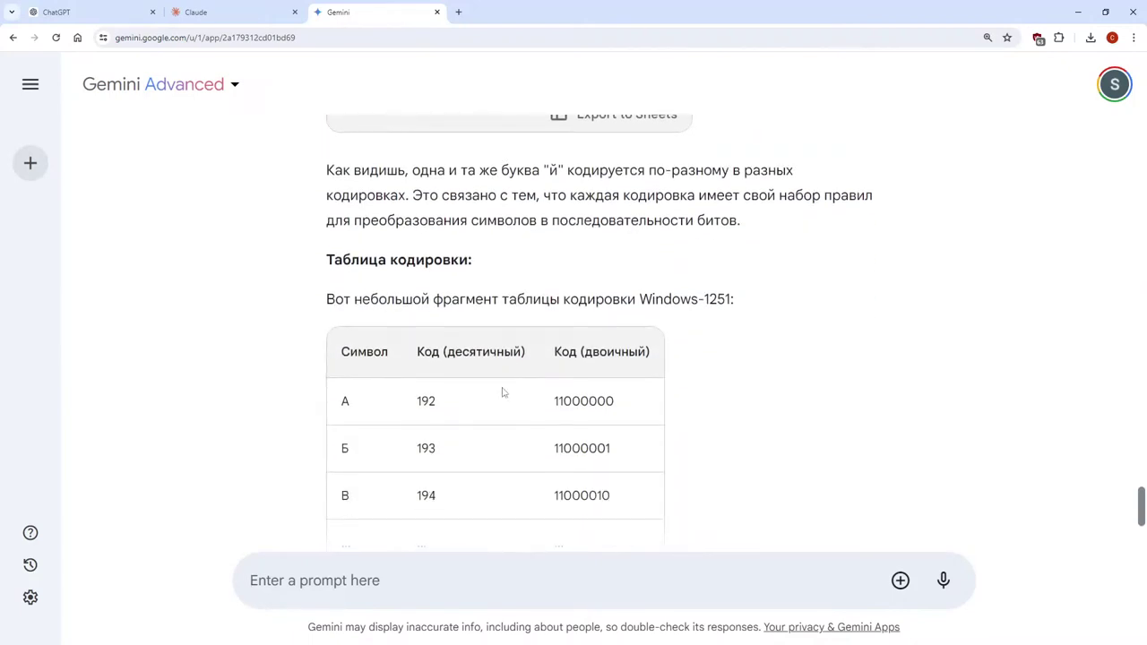
{"action": "scroll", "coordinate": [502, 392], "scroll_direction": "down", "scroll_amount": 1}
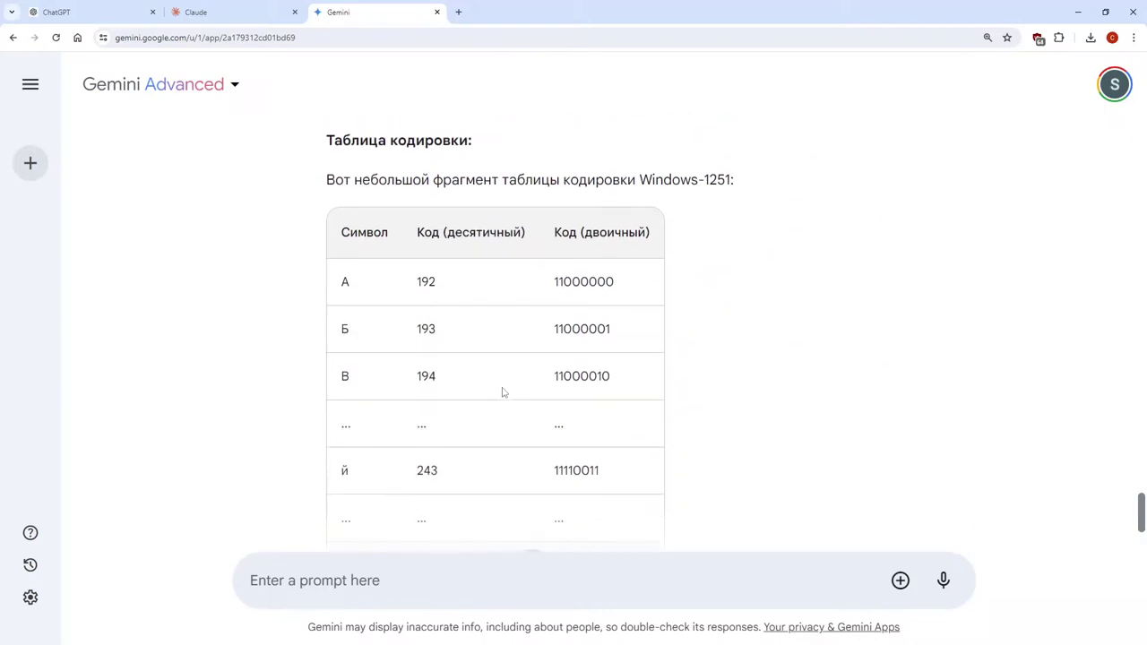
{"action": "scroll", "coordinate": [503, 393], "scroll_direction": "down", "scroll_amount": 3}
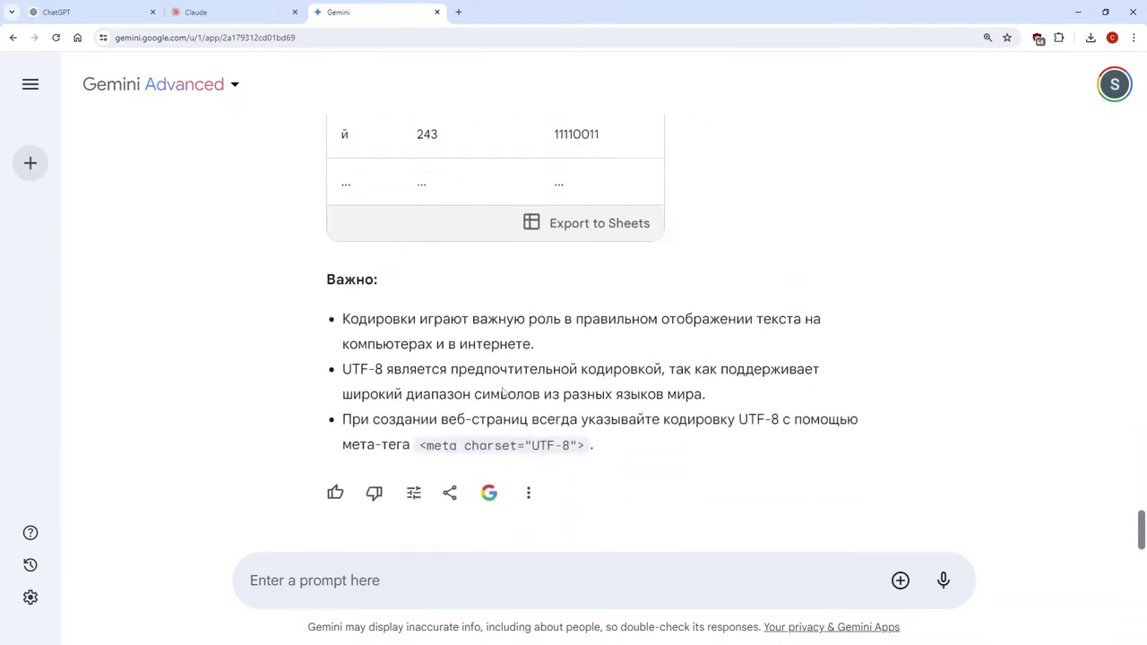